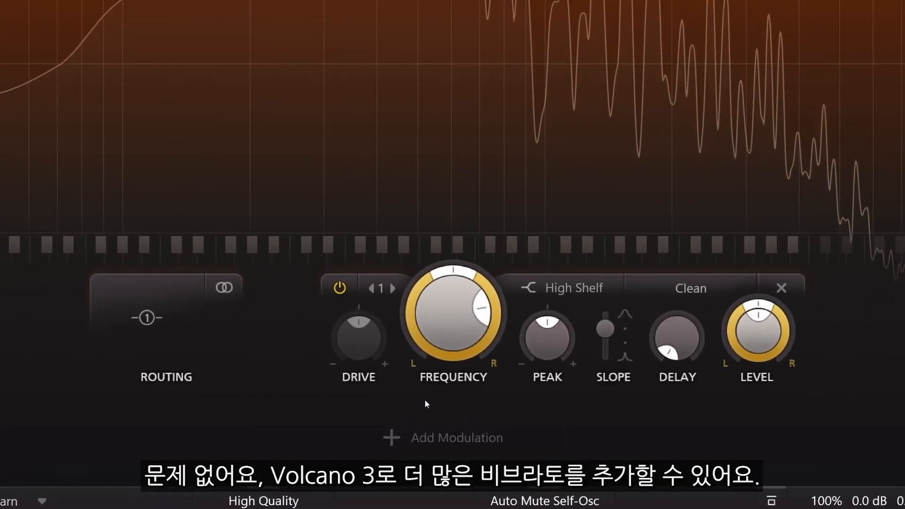
Add an XLFO modulation source and set its frequency to 5 Hz
{"action": "left_click", "coordinate": [403, 439]}
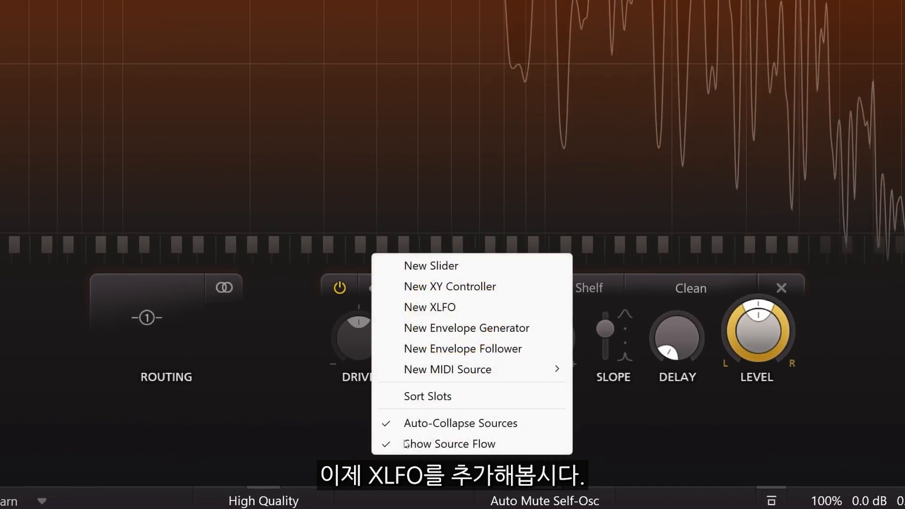
{"action": "left_click", "coordinate": [445, 307]}
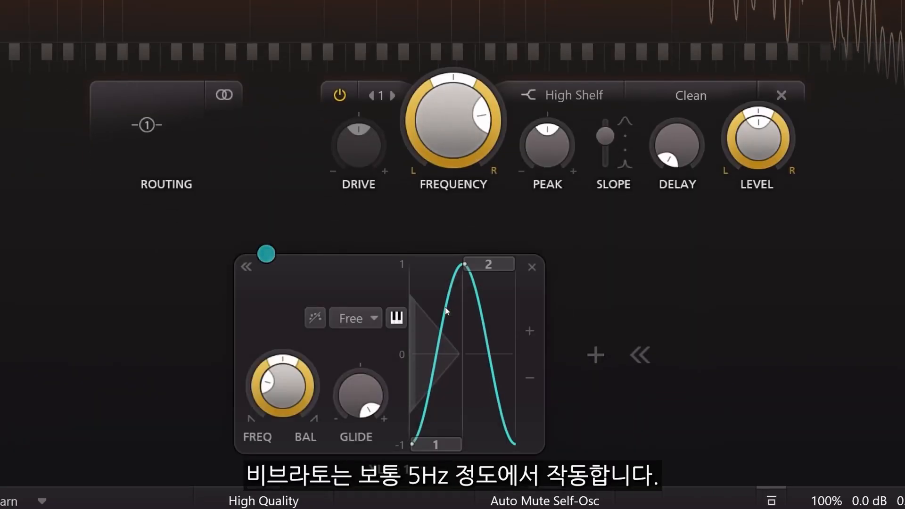
{"action": "double_click", "coordinate": [288, 380]}
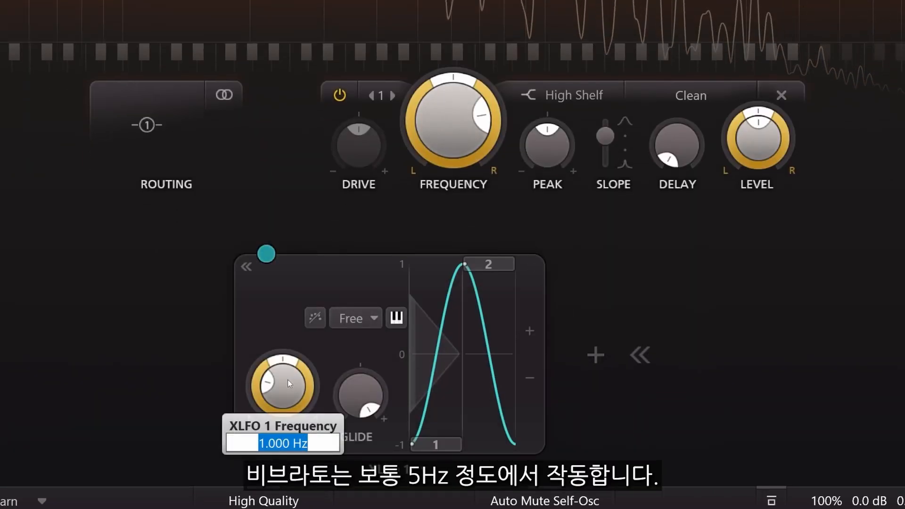
{"action": "type", "text": "5"}
{"action": "key", "text": "Return"}
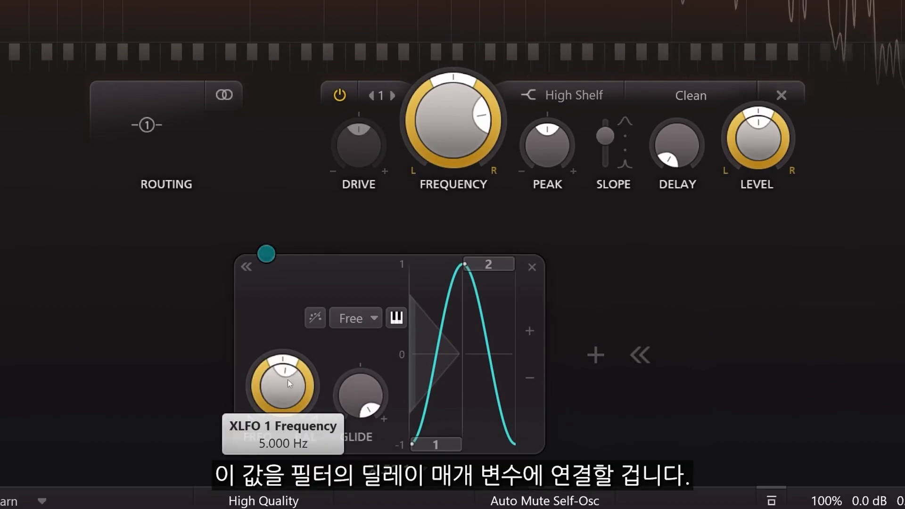
Assign XLFO 1 to the Filter 1 Delay parameter and reduce the modulation depth to about 0.03
{"action": "left_click_drag", "start_coordinate": [266, 254], "coordinate": [682, 142]}
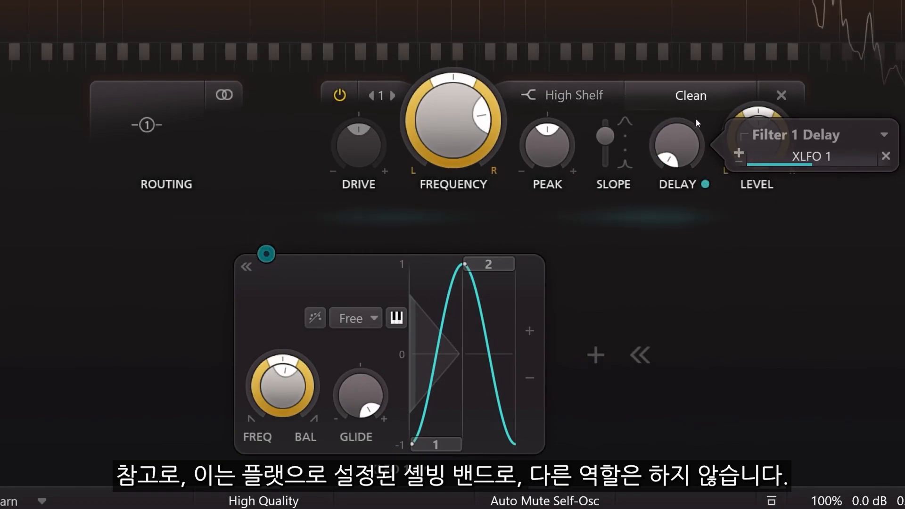
{"action": "left_click_drag", "start_coordinate": [824, 157], "coordinate": [824, 158]}
{"action": "scroll", "coordinate": [823, 156], "scroll_direction": "down", "scroll_amount": 8}
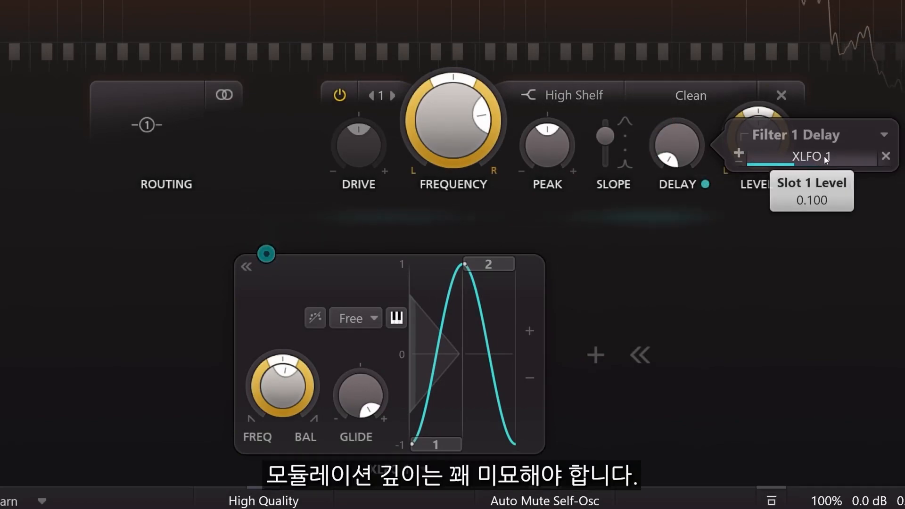
{"action": "scroll", "coordinate": [824, 156], "scroll_direction": "down", "scroll_amount": 4}
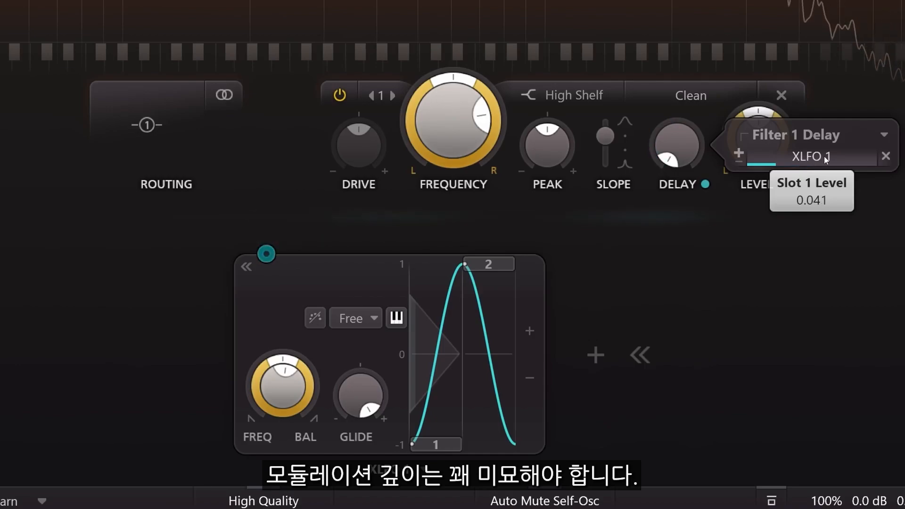
{"action": "scroll", "coordinate": [824, 157], "scroll_direction": "down", "scroll_amount": 2}
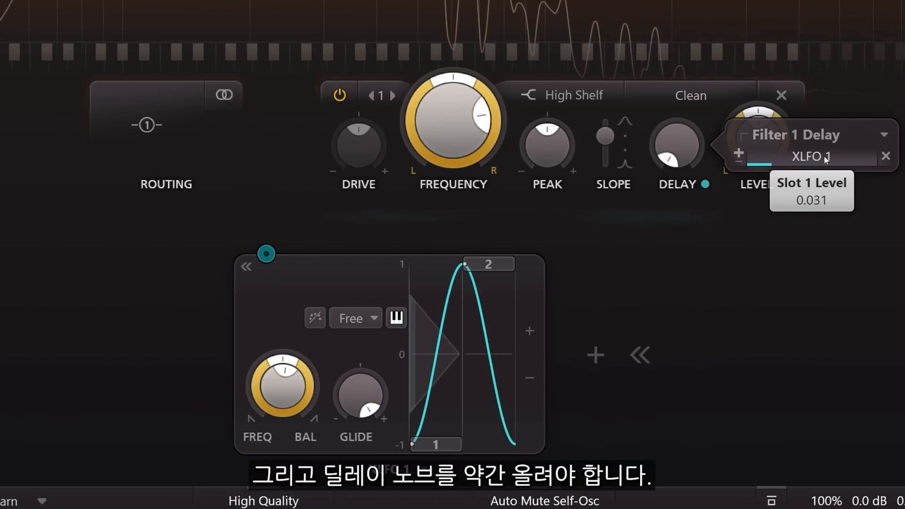
Raise the filter's delay slightly to about 0.072 ms and sync the XLFO rate to 1/8
{"action": "left_click_drag", "start_coordinate": [683, 134], "coordinate": [677, 81]}
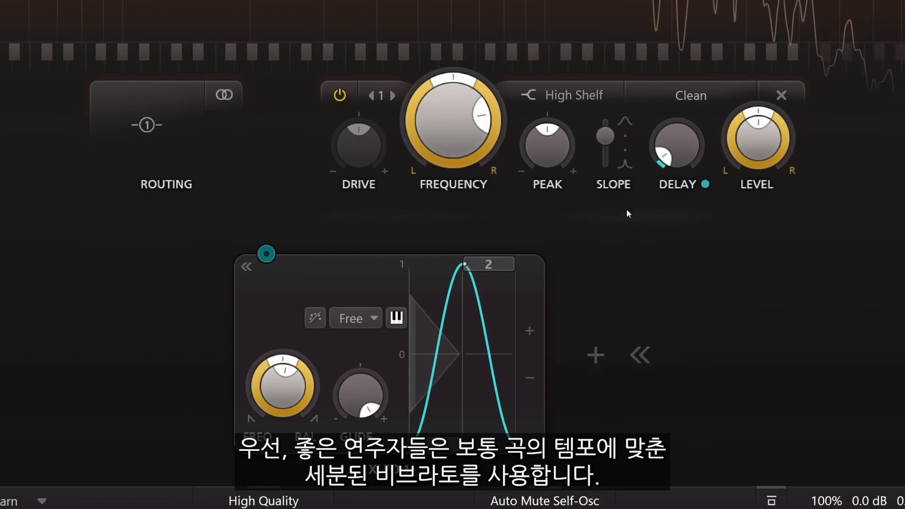
{"action": "left_click", "coordinate": [355, 319]}
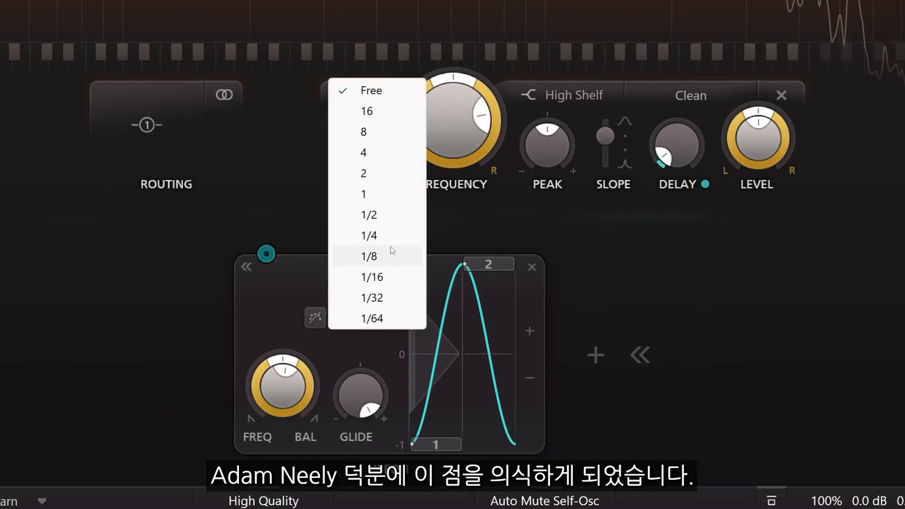
{"action": "left_click", "coordinate": [398, 256]}
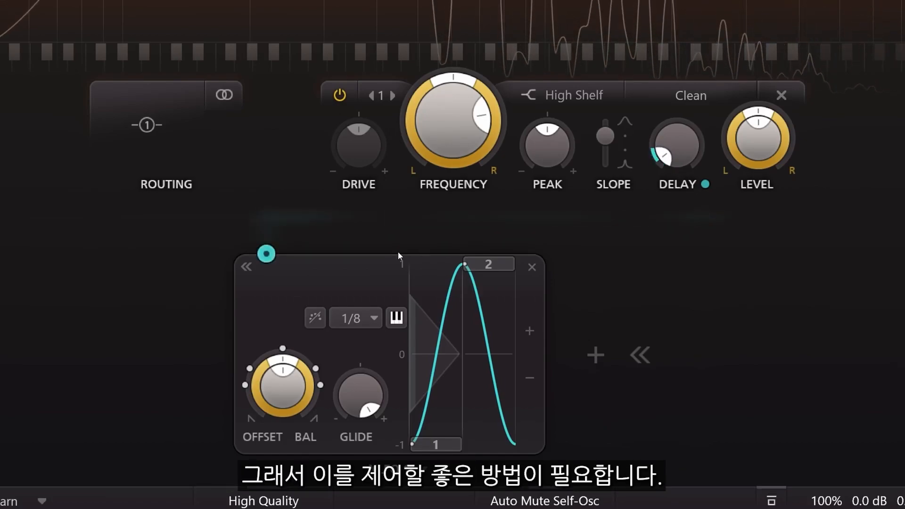
Add a new slider modulation source and set XLFO 1's modulation depth on Filter 1 Delay to 0
{"action": "mouse_move", "coordinate": [266, 254]}
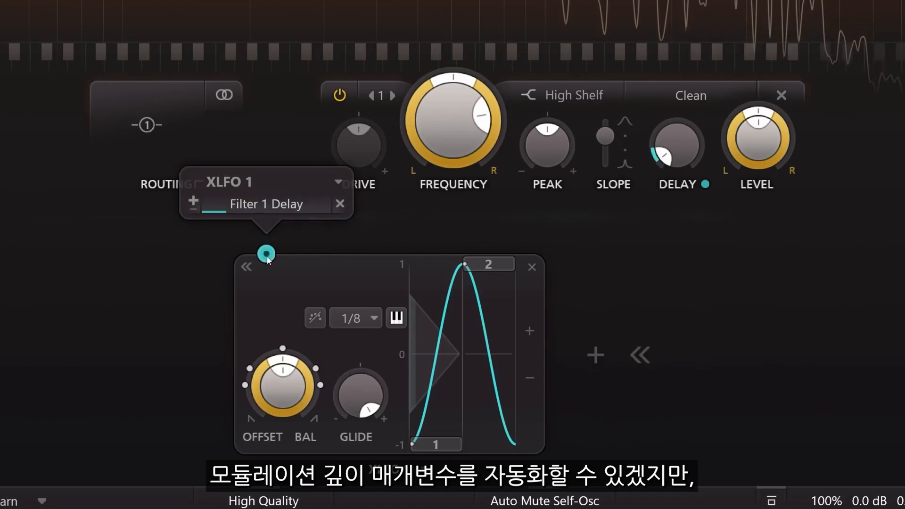
{"action": "mouse_move", "coordinate": [254, 209]}
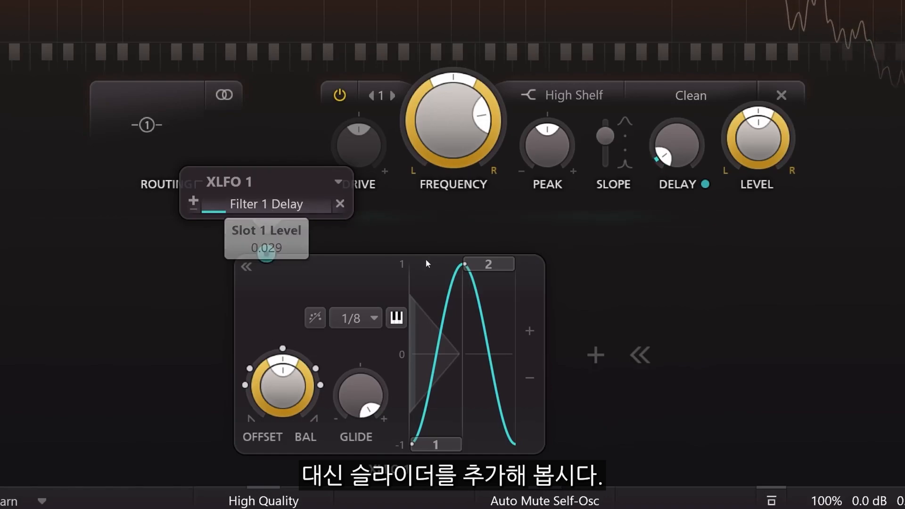
{"action": "left_click", "coordinate": [590, 356]}
{"action": "left_click", "coordinate": [654, 193]}
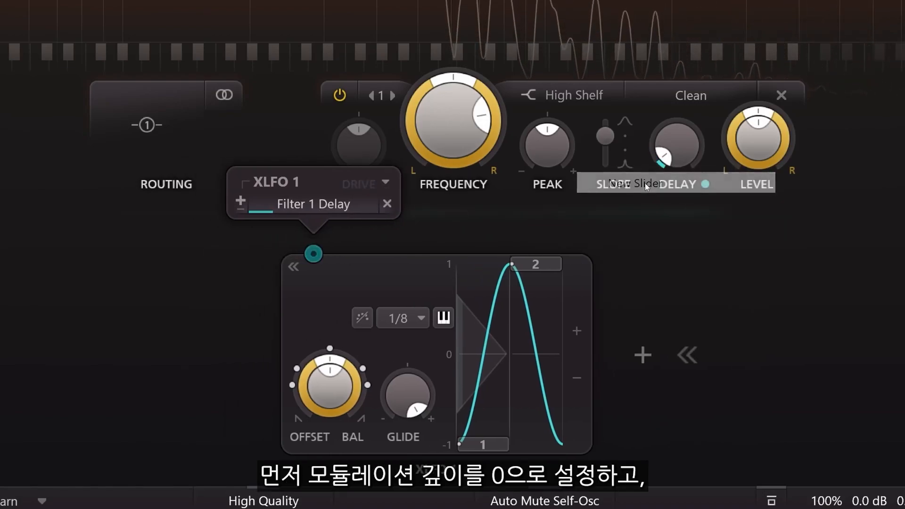
{"action": "left_click_drag", "start_coordinate": [341, 207], "coordinate": [330, 208]}
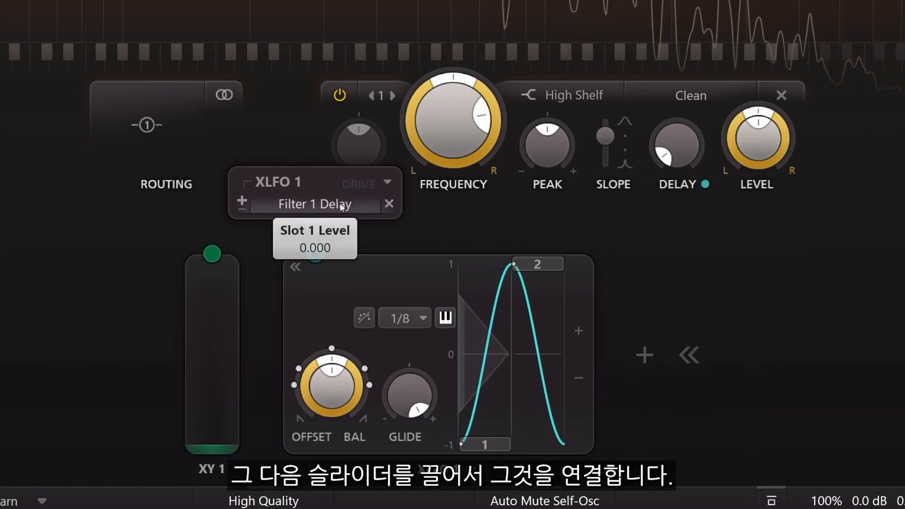
Assign the slider to XLFO 1's Filter 1 Delay depth at about 0.03, and sweep the slider to maximum and back to zero
{"action": "left_click_drag", "start_coordinate": [212, 259], "coordinate": [322, 207]}
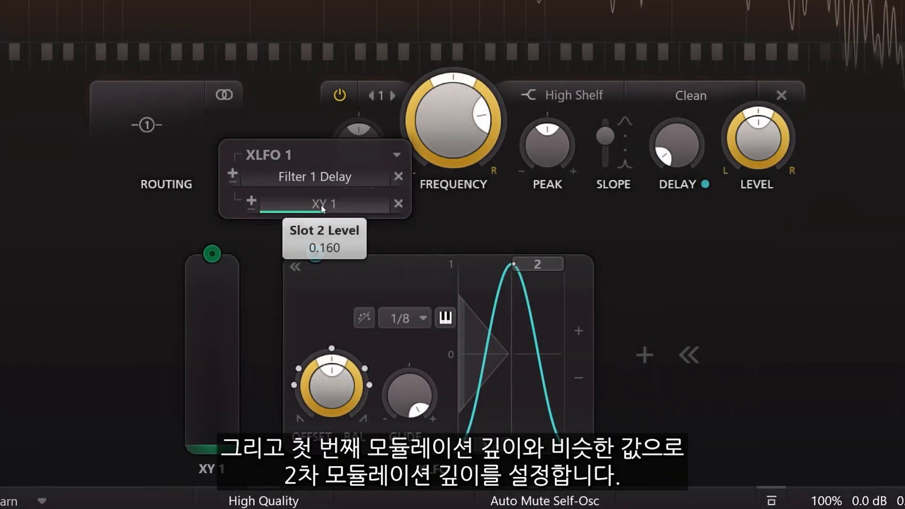
{"action": "scroll", "coordinate": [321, 204], "scroll_direction": "down", "scroll_amount": 5}
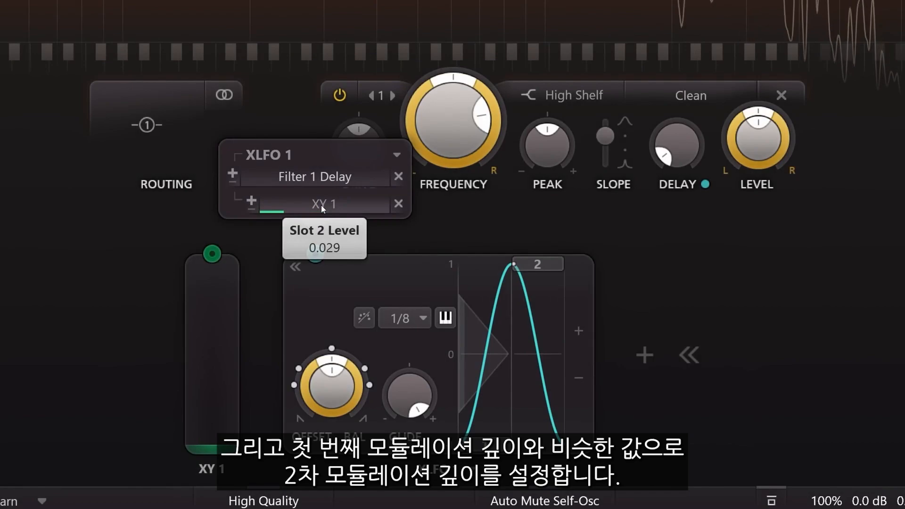
{"action": "left_click_drag", "start_coordinate": [213, 322], "coordinate": [239, 149]}
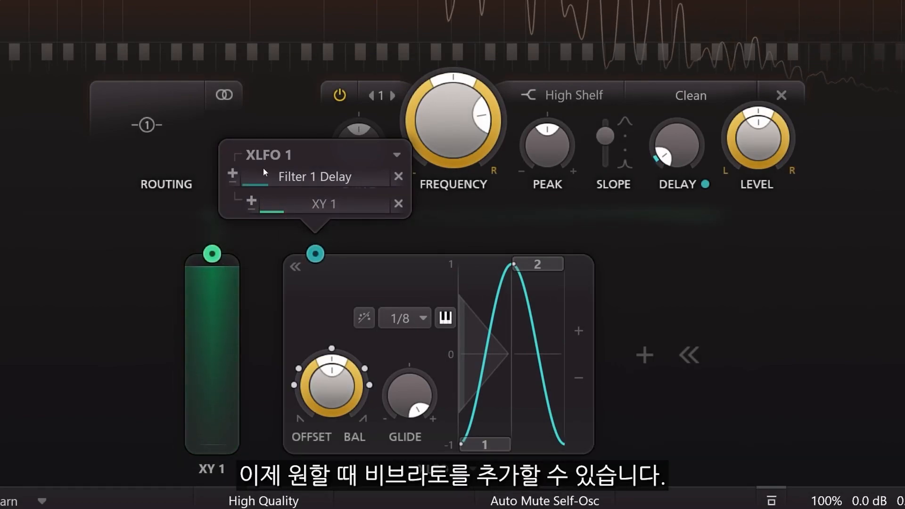
{"action": "mouse_move", "coordinate": [303, 215]}
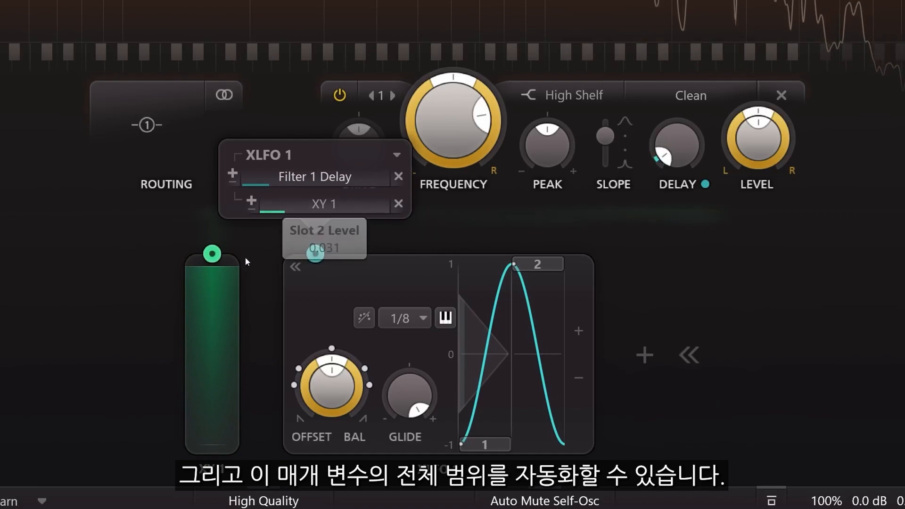
{"action": "left_click_drag", "start_coordinate": [220, 316], "coordinate": [229, 502]}
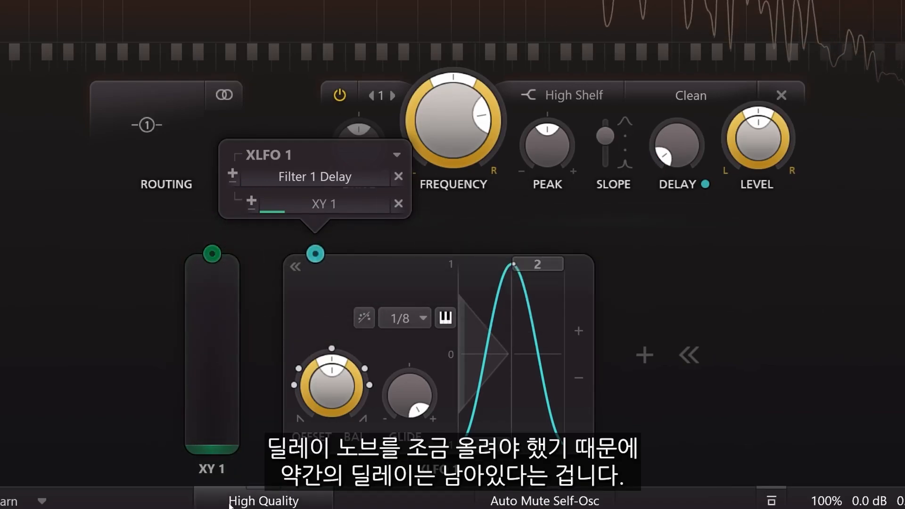
Lower the filter's delay to 0 ms and set the value of the XLFO's step 1 to 0
{"action": "mouse_move", "coordinate": [678, 137]}
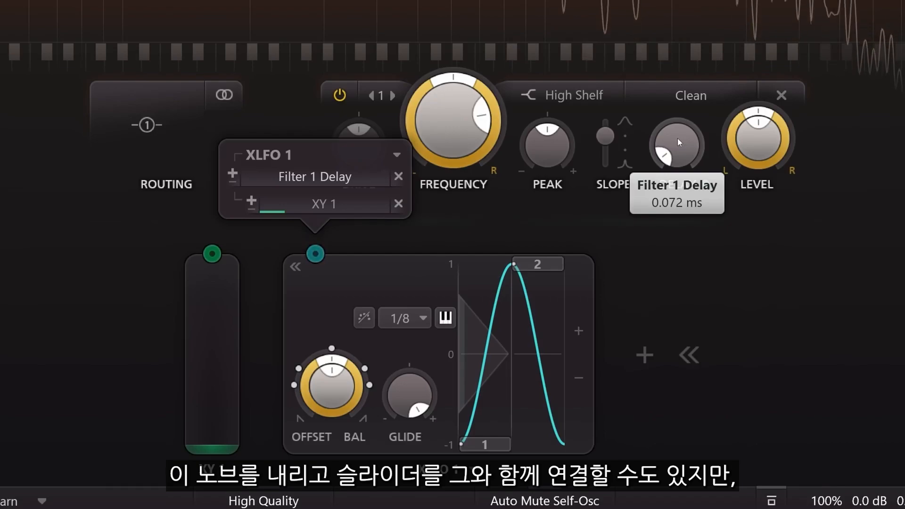
{"action": "left_click_drag", "start_coordinate": [677, 138], "coordinate": [675, 247]}
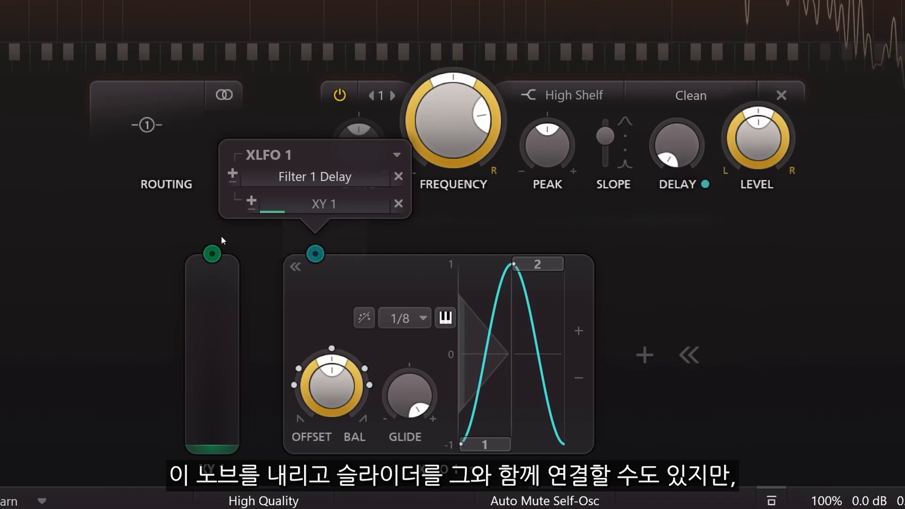
{"action": "mouse_move", "coordinate": [211, 257]}
{"action": "left_mouse_down"}
{"action": "mouse_move", "coordinate": [592, 243]}
{"action": "mouse_move", "coordinate": [667, 155]}
{"action": "mouse_move", "coordinate": [398, 228]}
{"action": "mouse_move", "coordinate": [220, 249]}
{"action": "left_mouse_up"}
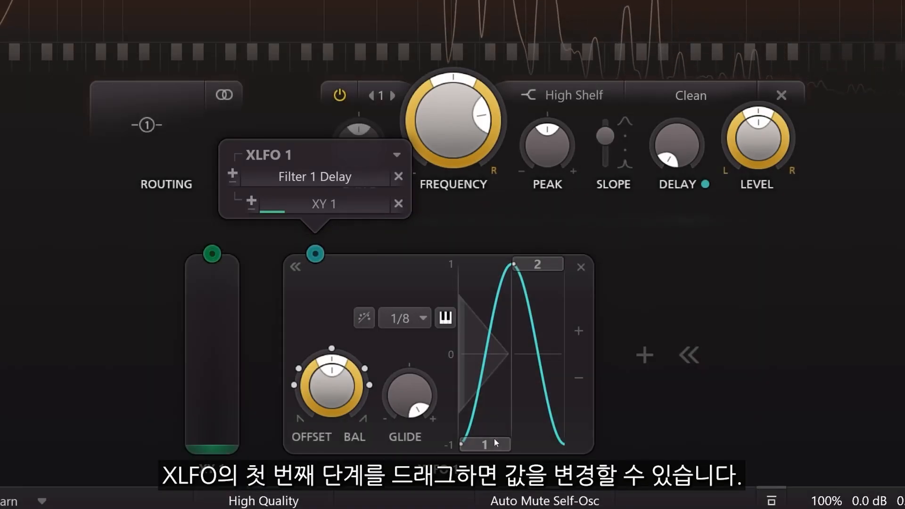
{"action": "left_click_drag", "start_coordinate": [493, 443], "coordinate": [487, 380]}
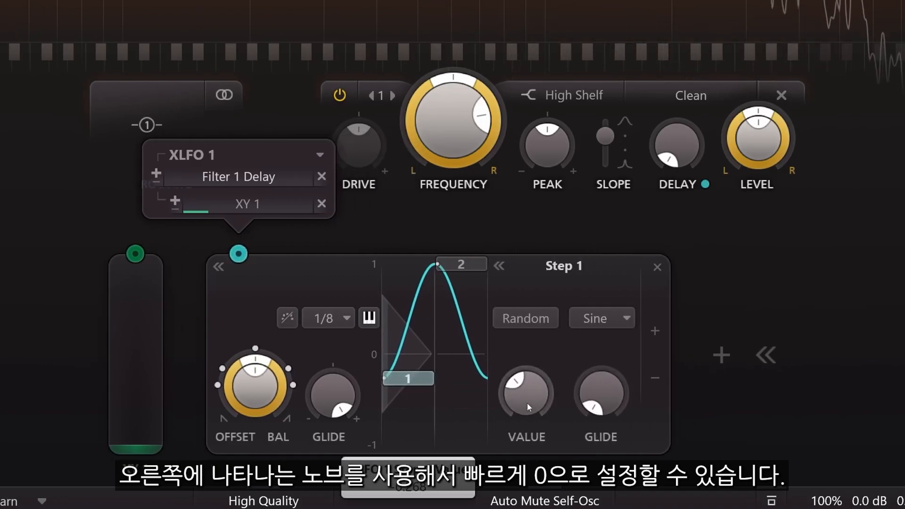
{"action": "double_click", "coordinate": [525, 401]}
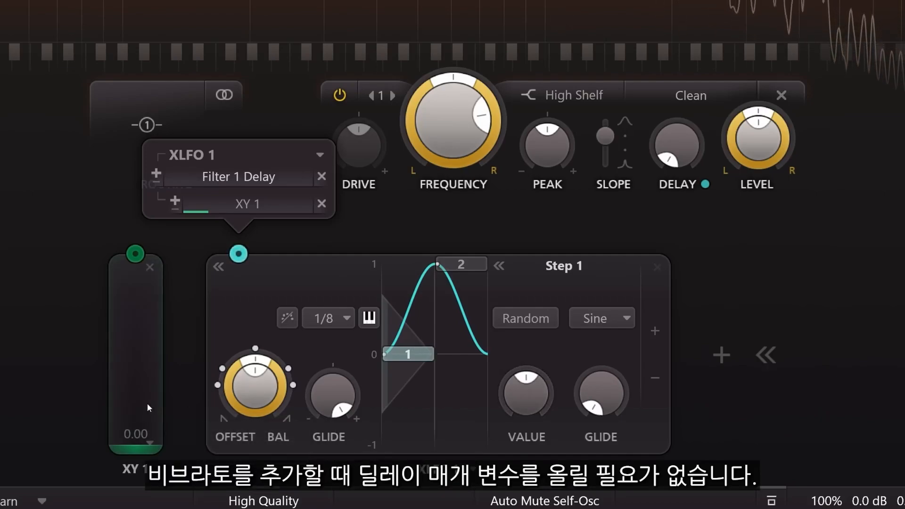
Increase the slider's modulation depth on the XLFO slot slightly and sweep the slider through its full range up to 1.00
{"action": "left_click_drag", "start_coordinate": [144, 403], "coordinate": [170, 195]}
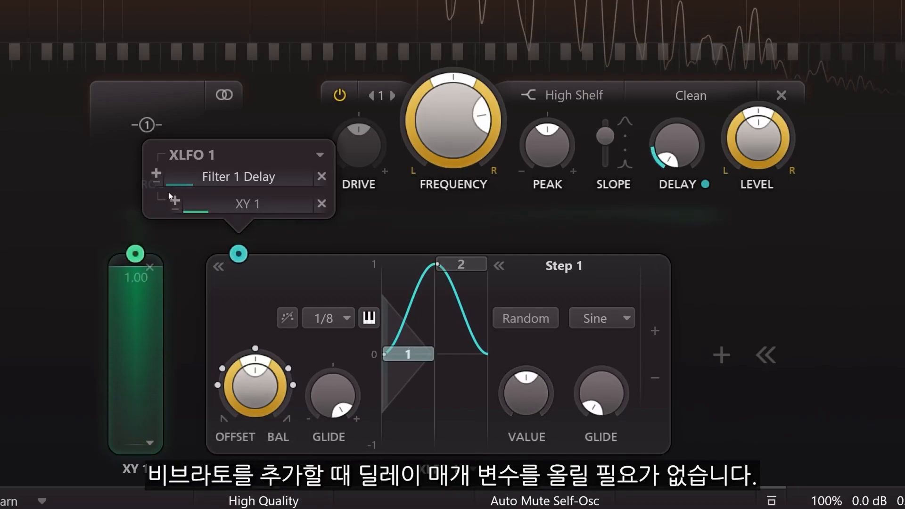
{"action": "mouse_move", "coordinate": [676, 141]}
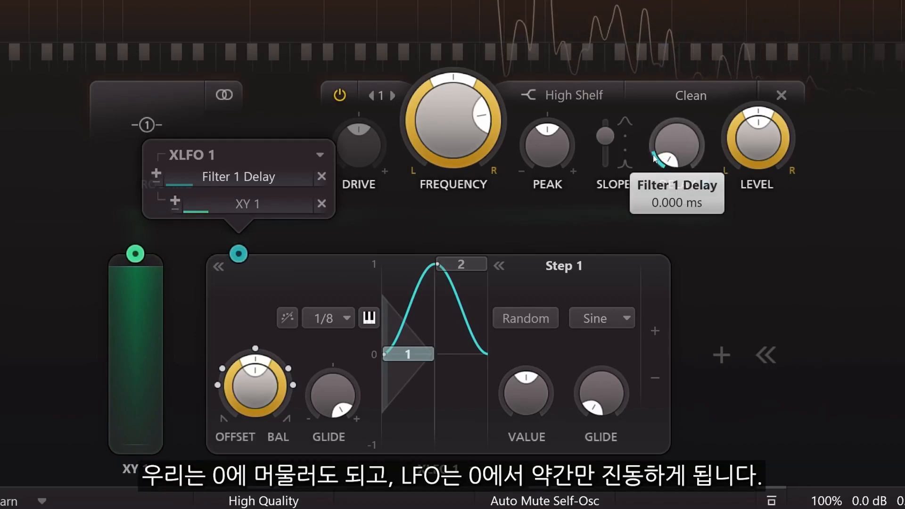
{"action": "left_click_drag", "start_coordinate": [141, 334], "coordinate": [244, 206]}
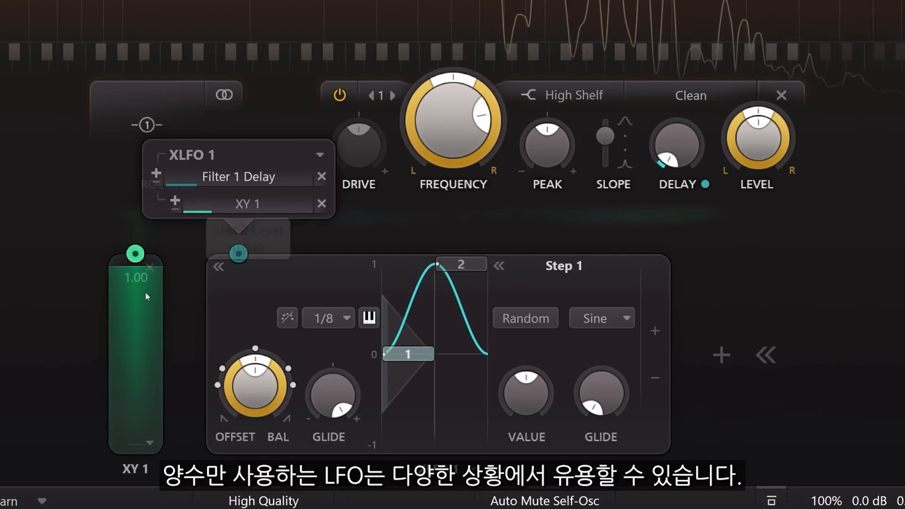
{"action": "left_click_drag", "start_coordinate": [136, 269], "coordinate": [135, 491]}
{"action": "left_click_drag", "start_coordinate": [135, 491], "coordinate": [134, 234]}
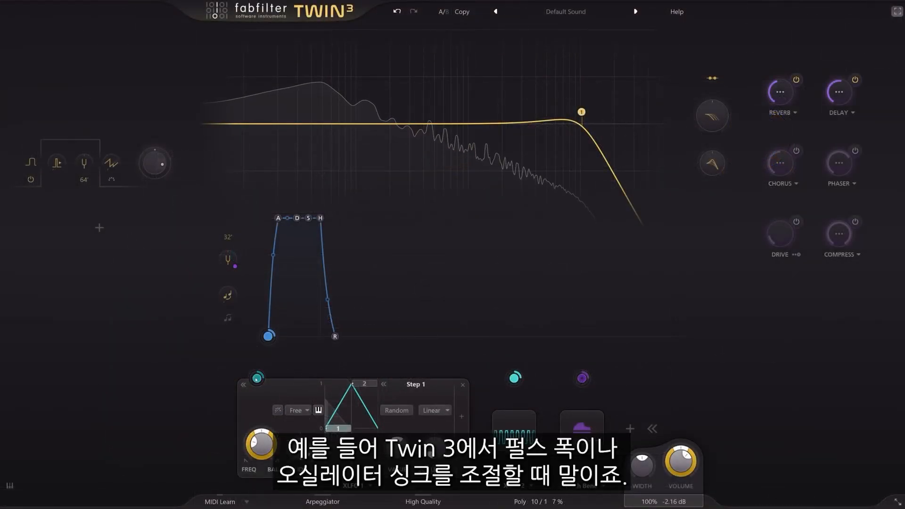
In Twin 3, modulate Osc 1 Pulse Width with XLFO 1 at a level of about 0.77, and route XLFO 2 to a gain parameter
{"action": "left_click_drag", "start_coordinate": [256, 378], "coordinate": [56, 163]}
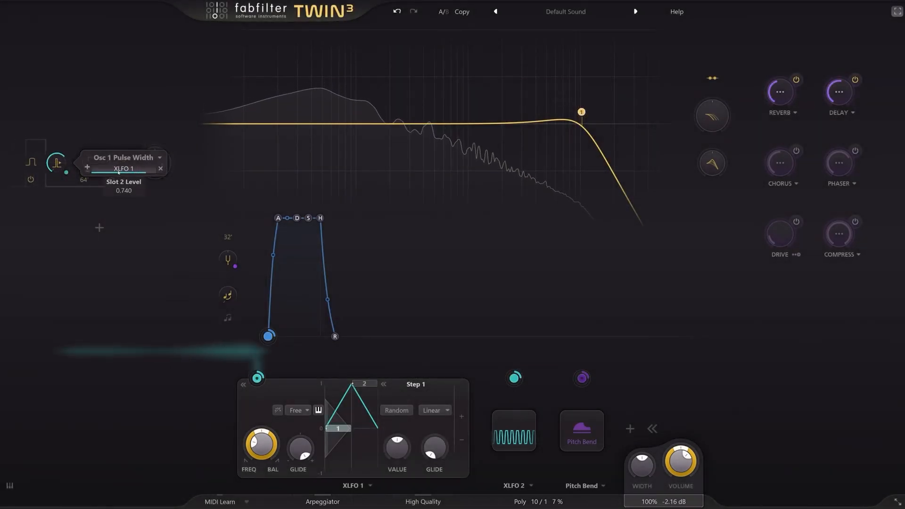
{"action": "left_click_drag", "start_coordinate": [118, 172], "coordinate": [119, 173]}
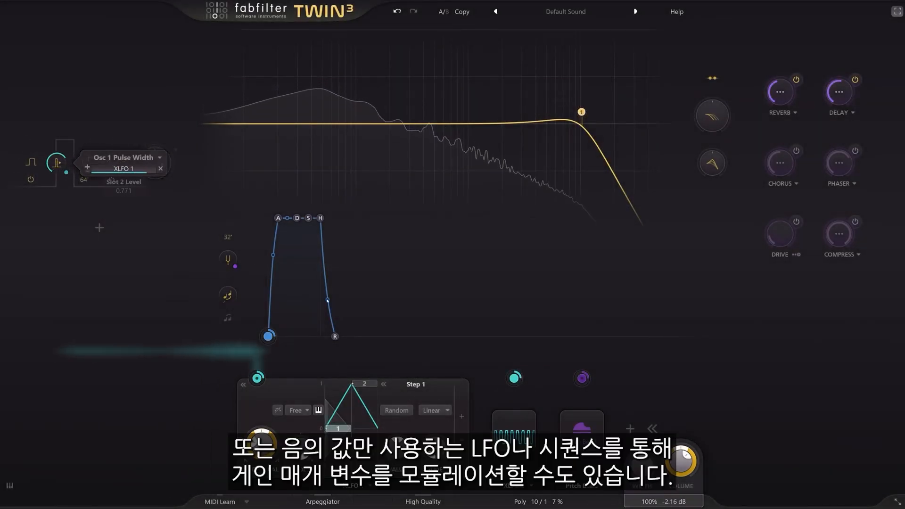
{"action": "left_click", "coordinate": [509, 430]}
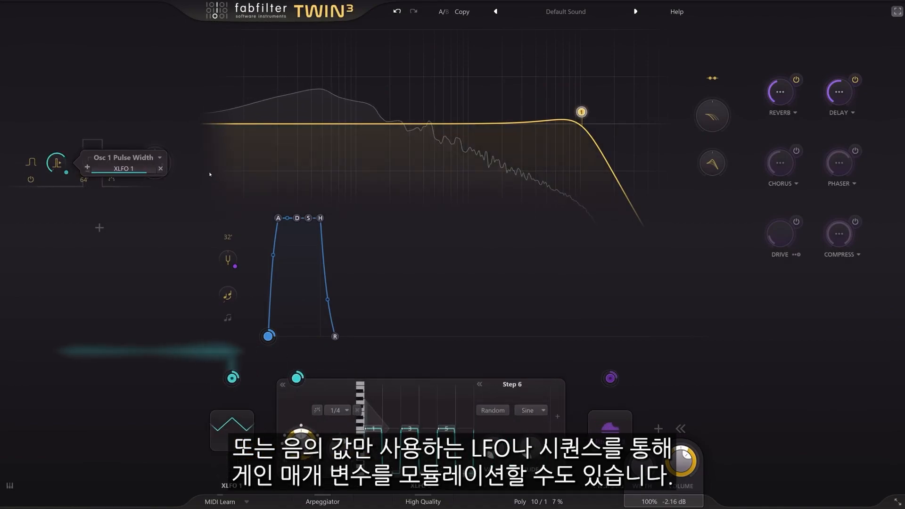
{"action": "left_click_drag", "start_coordinate": [297, 377], "coordinate": [223, 169]}
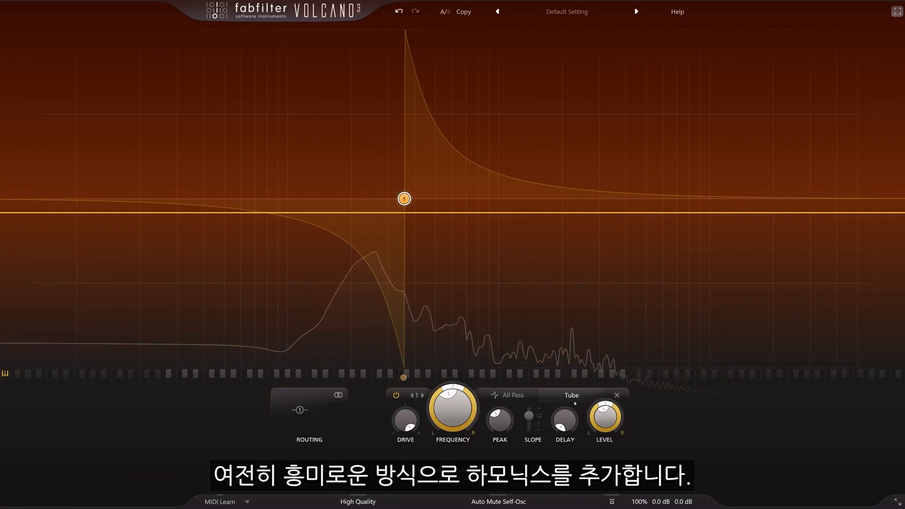
Switch back to Volcano 3 and bypass the All Pass filter with the Tube style to compare the sound
{"action": "mouse_move", "coordinate": [408, 422]}
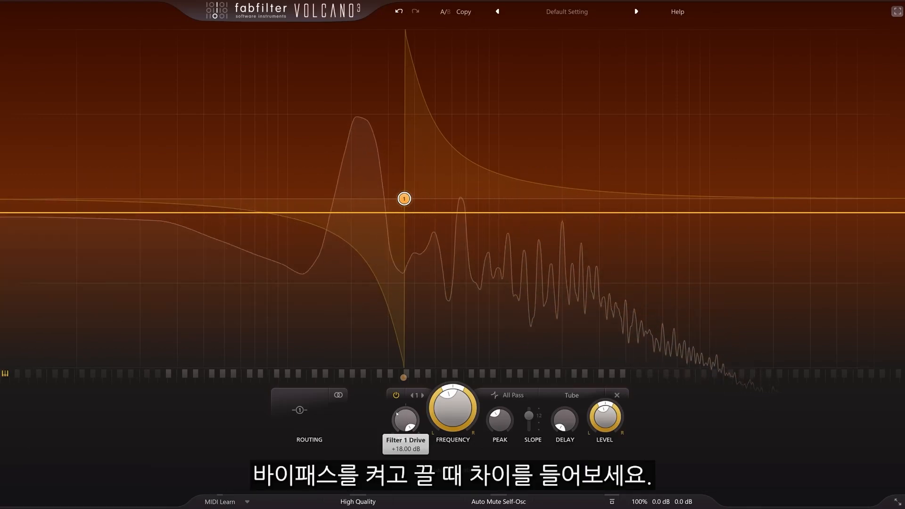
{"action": "left_click", "coordinate": [396, 395]}
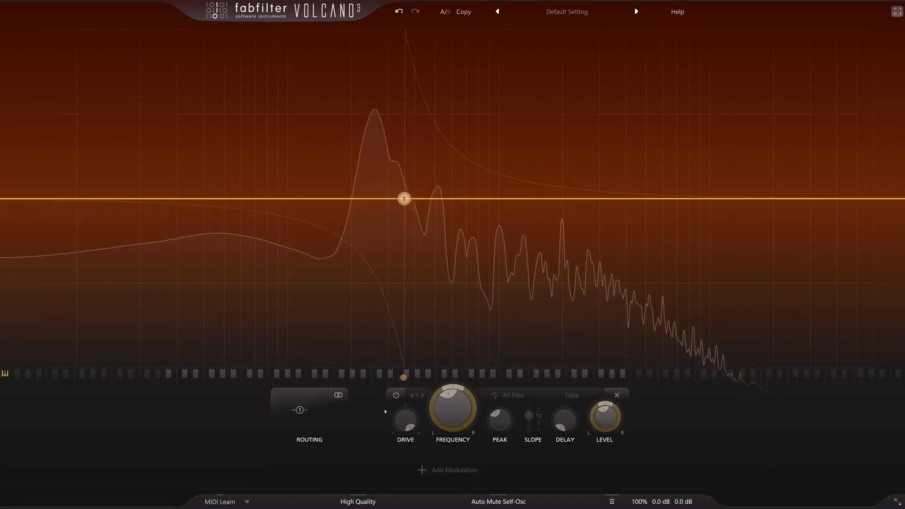
Switch the All Pass filter's style to Clean and toggle the filter's bypass to compare the sound
{"action": "left_click", "coordinate": [396, 395]}
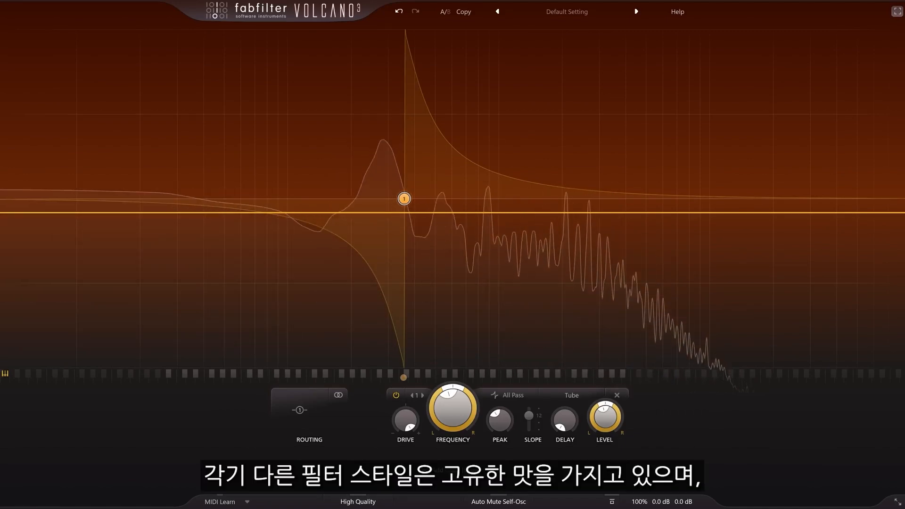
{"action": "left_click", "coordinate": [571, 395]}
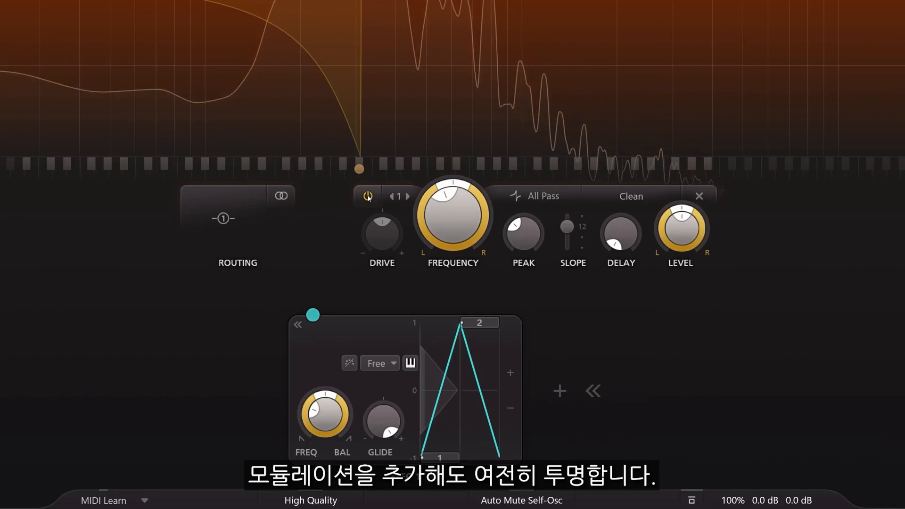
{"action": "left_click", "coordinate": [367, 196]}
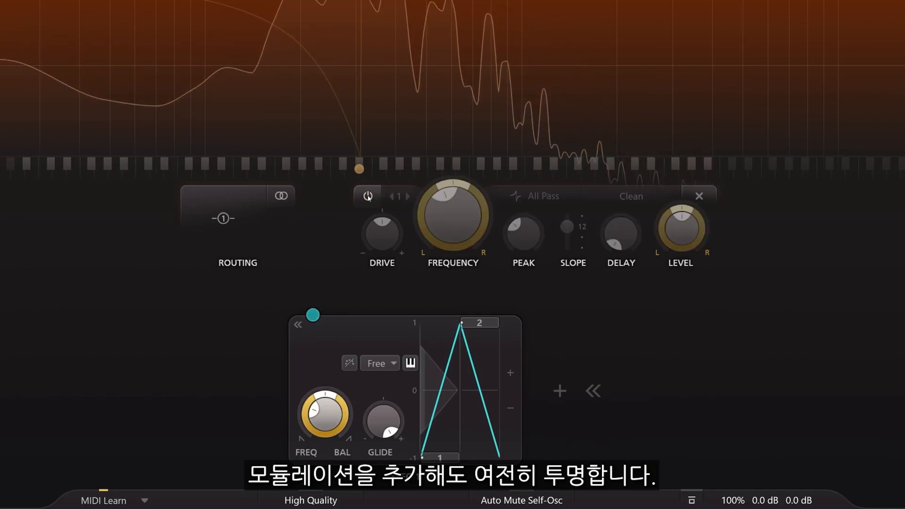
{"action": "left_click", "coordinate": [368, 197]}
Modulate the filter's frequency with XLFO 1 and vary the XLFO's rate to hear the effect at different speeds
{"action": "left_click_drag", "start_coordinate": [314, 319], "coordinate": [455, 214]}
{"action": "scroll", "coordinate": [564, 229], "scroll_direction": "up", "scroll_amount": 5}
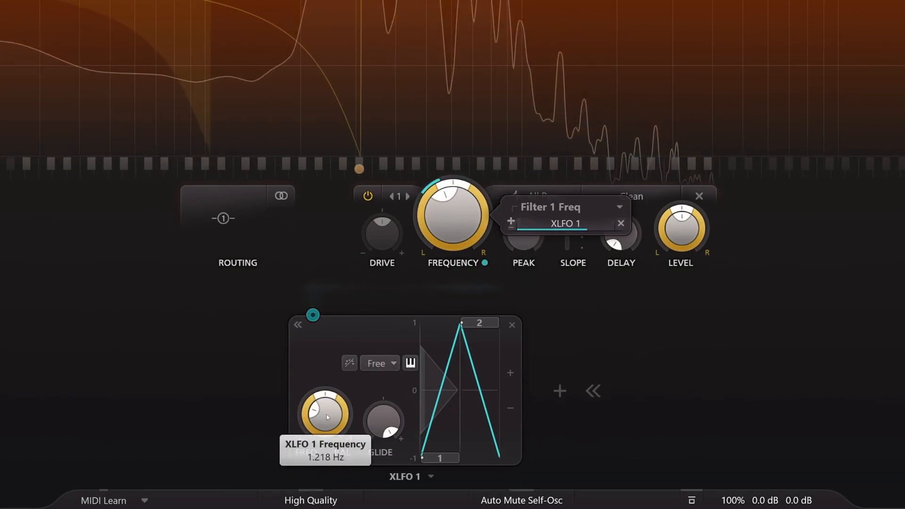
{"action": "left_click_drag", "start_coordinate": [325, 414], "coordinate": [321, 329]}
{"action": "left_click_drag", "start_coordinate": [326, 255], "coordinate": [319, 291]}
{"action": "left_click_drag", "start_coordinate": [309, 385], "coordinate": [311, 398]}
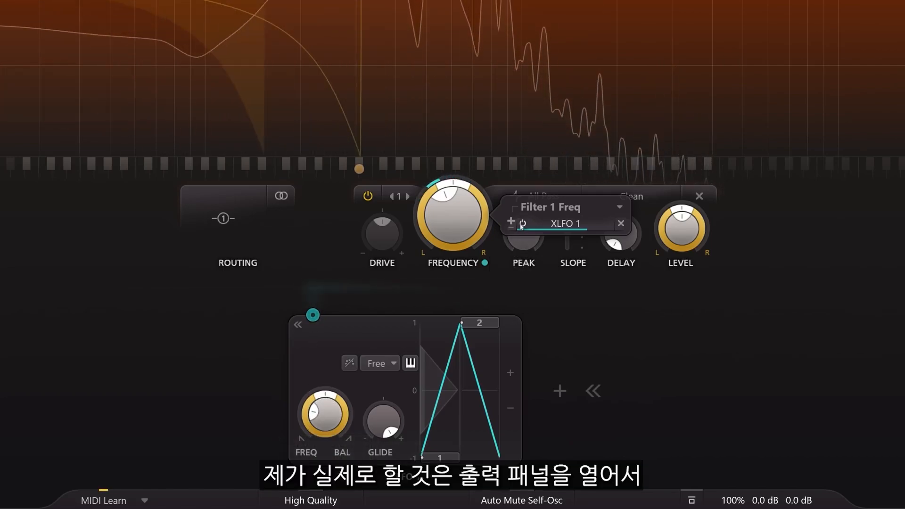
Bypass the XLFO 1 modulation on Filter 1 Freq and set the output mix to 50%
{"action": "mouse_move", "coordinate": [521, 226]}
{"action": "left_click", "coordinate": [763, 499]}
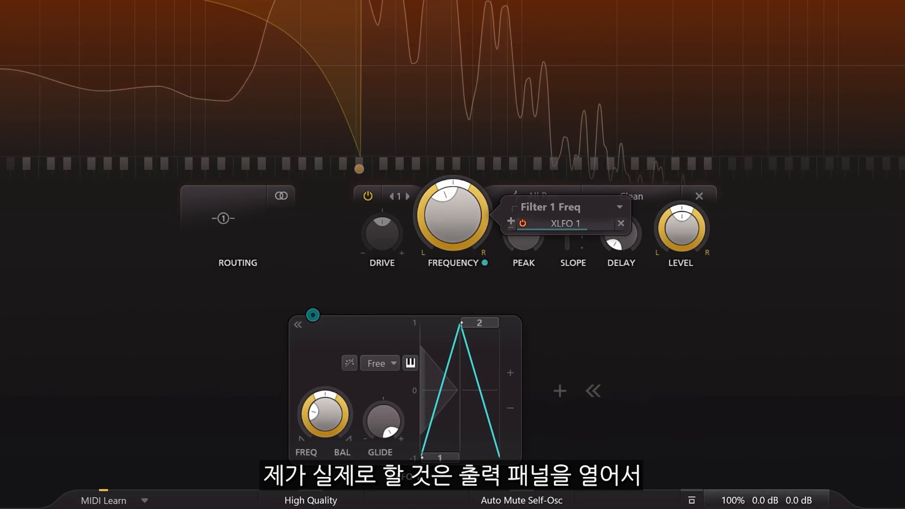
{"action": "double_click", "coordinate": [760, 478]}
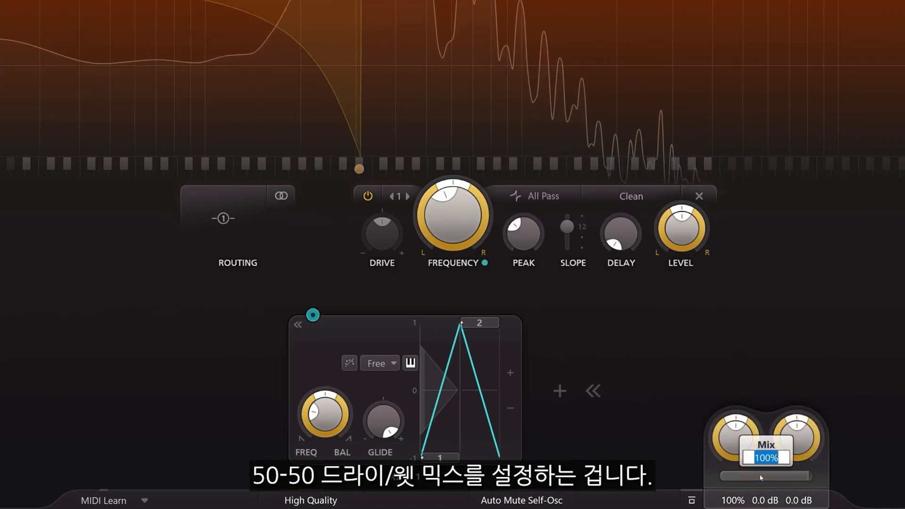
{"action": "key", "text": "Return"}
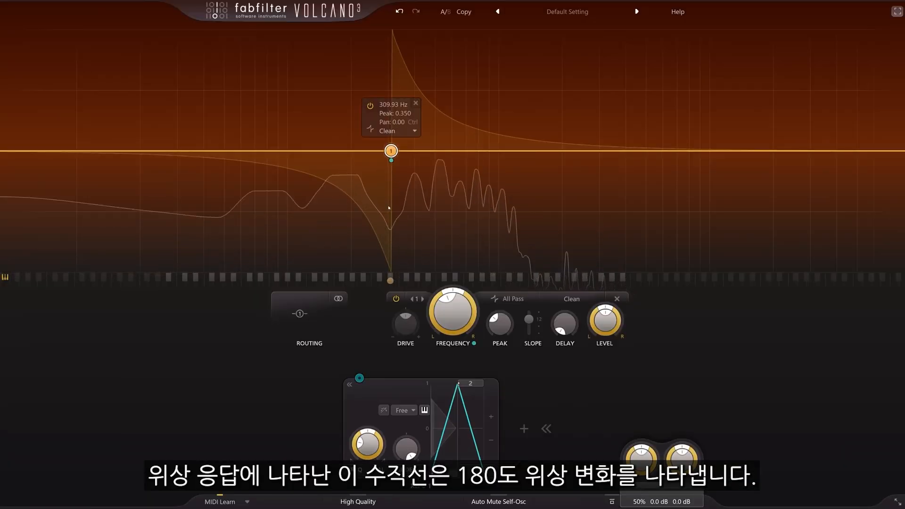
Raise the All Pass filter's frequency slightly and view the Notch option among the filter shapes without choosing it
{"action": "mouse_move", "coordinate": [452, 311]}
{"action": "left_mouse_down"}
{"action": "mouse_move", "coordinate": [455, 281]}
{"action": "mouse_move", "coordinate": [454, 302]}
{"action": "left_mouse_up"}
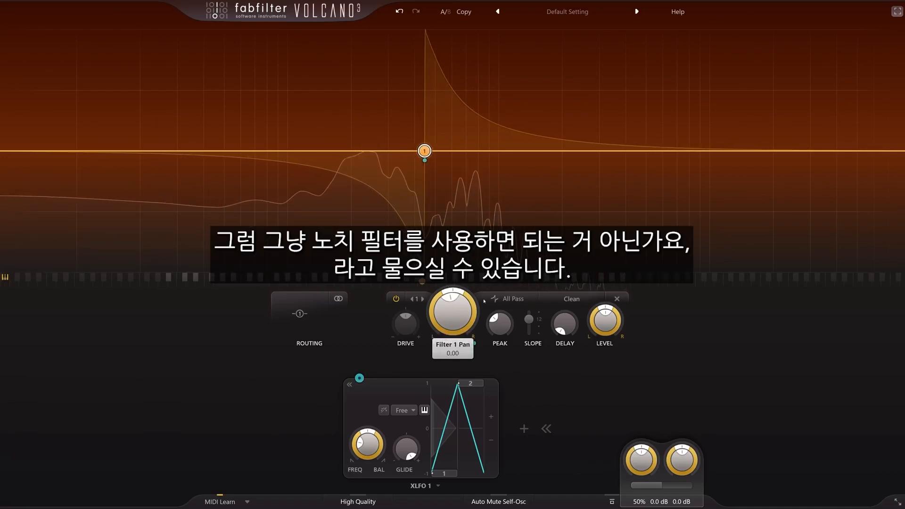
{"action": "left_click", "coordinate": [510, 299]}
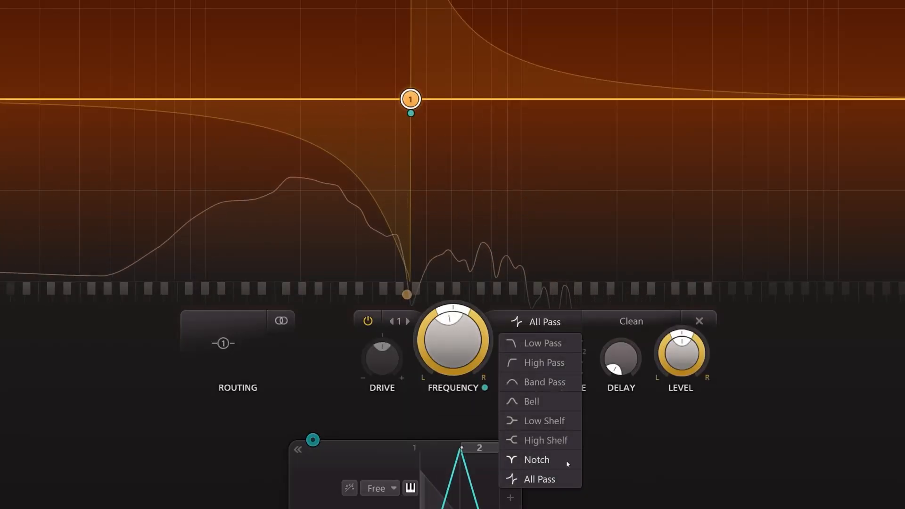
{"action": "left_click", "coordinate": [634, 434]}
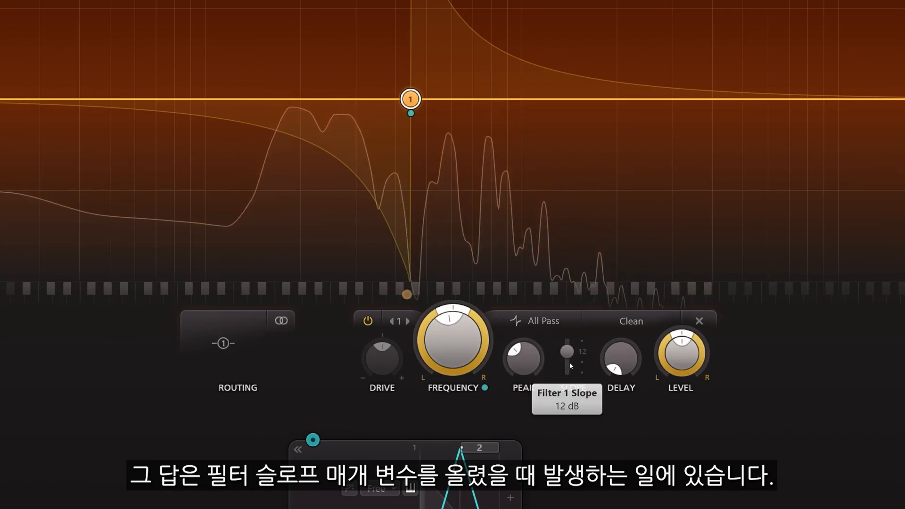
Set the filter's slope to 48 dB and raise its peak
{"action": "left_click_drag", "start_coordinate": [570, 366], "coordinate": [571, 383]}
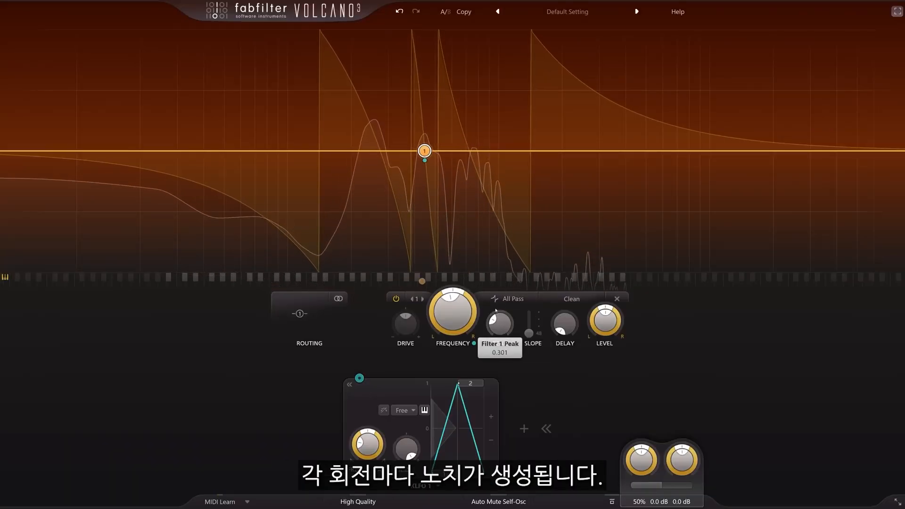
{"action": "left_click_drag", "start_coordinate": [503, 345], "coordinate": [505, 358]}
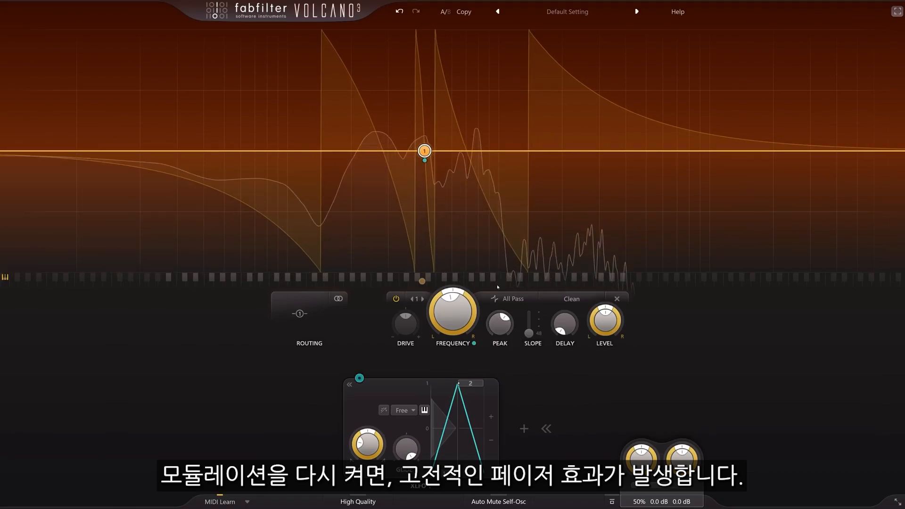
Re-enable the XLFO 1 modulation on Filter 1 Freq and offset the filter's pan to about 0.11 for stereo width
{"action": "left_click", "coordinate": [499, 317]}
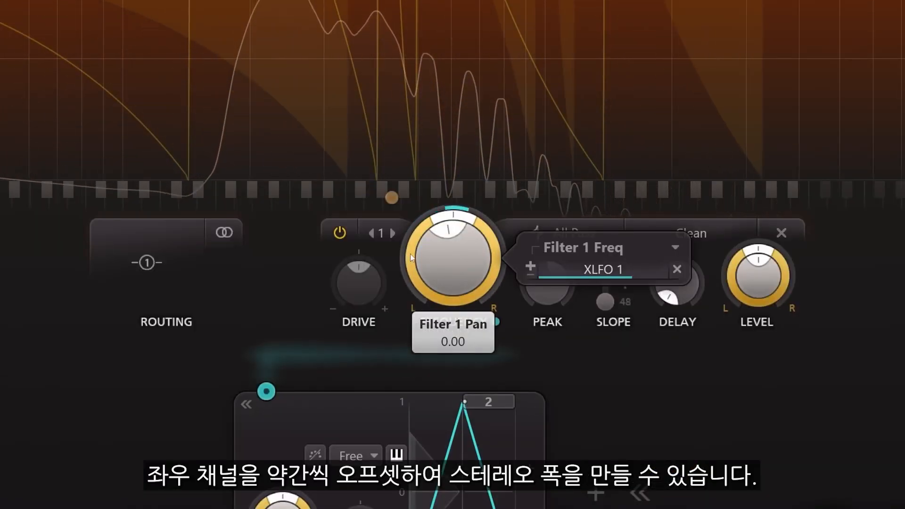
{"action": "left_click_drag", "start_coordinate": [410, 254], "coordinate": [407, 219]}
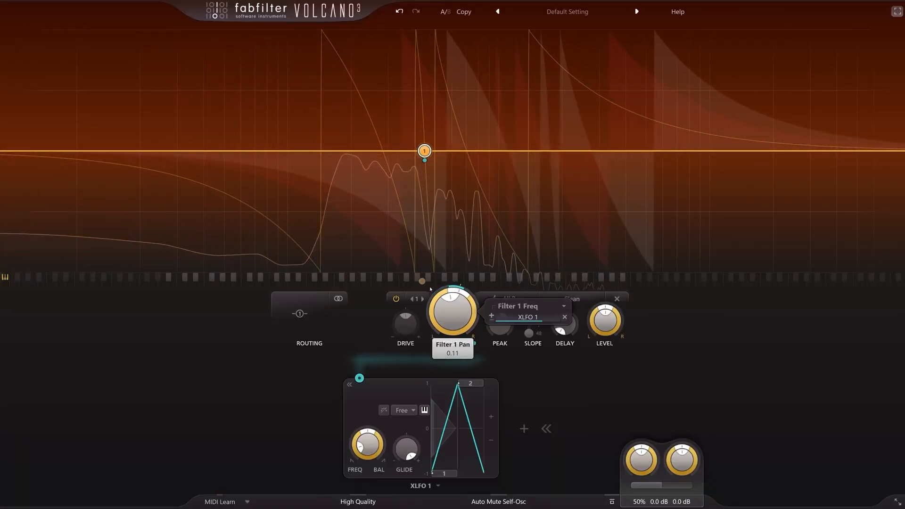
{"action": "left_click_drag", "start_coordinate": [430, 294], "coordinate": [430, 289]}
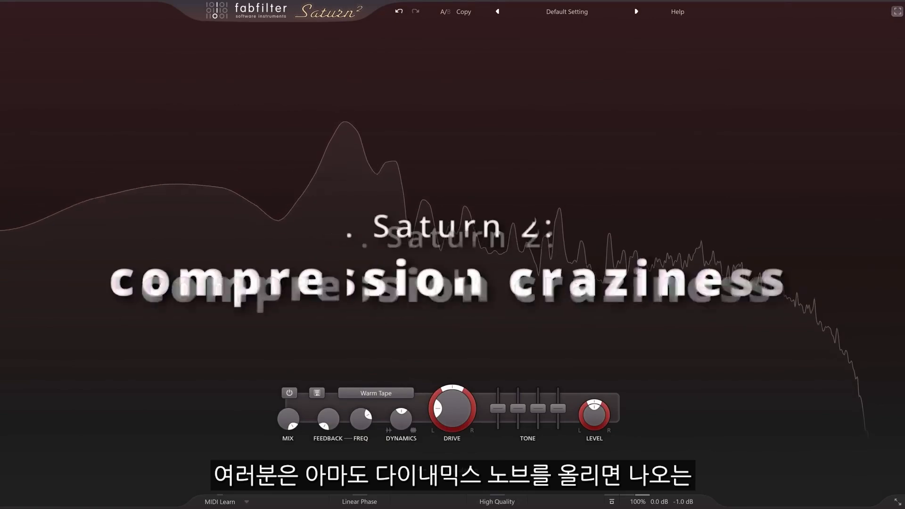
Switch to Saturn 2, raise Band 1 Dynamics to 0.888 and lower Band 1 Level to -0.75 dB
{"action": "left_click_drag", "start_coordinate": [403, 424], "coordinate": [404, 321]}
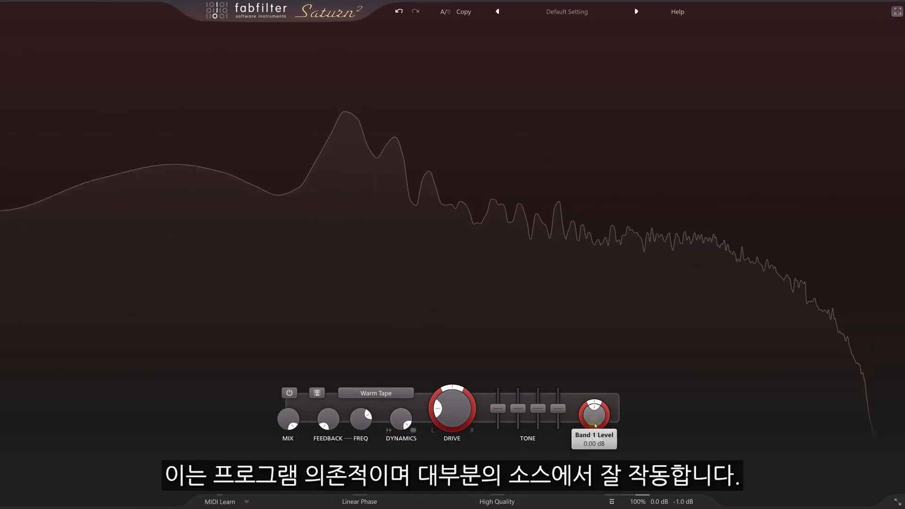
{"action": "left_click_drag", "start_coordinate": [596, 420], "coordinate": [598, 435]}
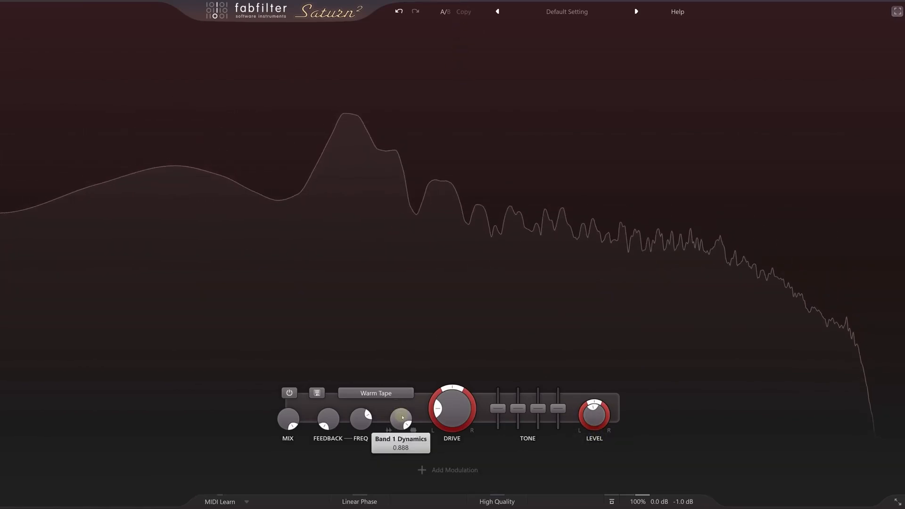
Reset Band 1 Dynamics and Band 1 Level to their defaults and add a new envelope follower
{"action": "double_click", "coordinate": [401, 418]}
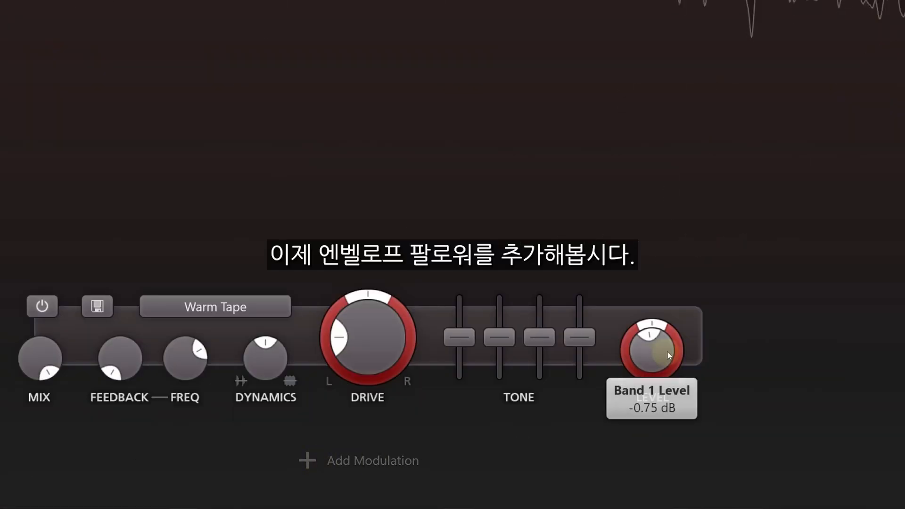
{"action": "double_click", "coordinate": [663, 352]}
{"action": "left_click", "coordinate": [368, 457]}
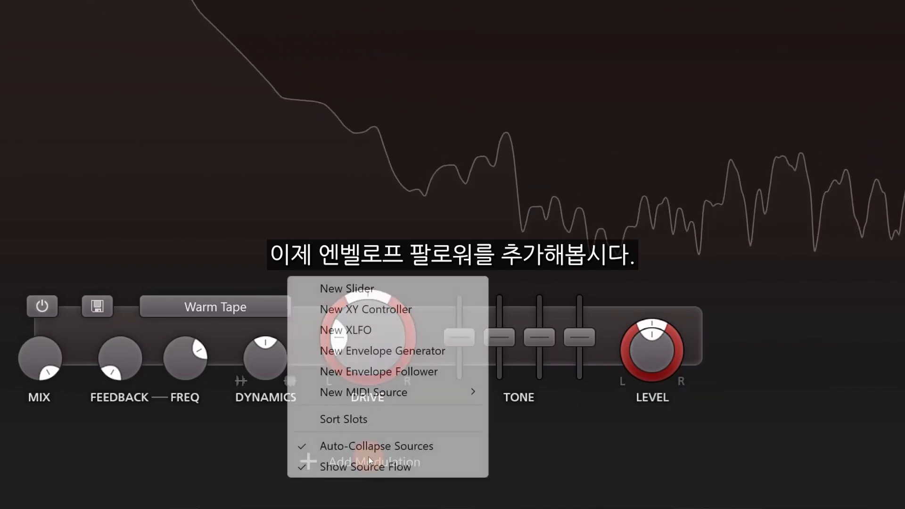
{"action": "left_click", "coordinate": [379, 371]}
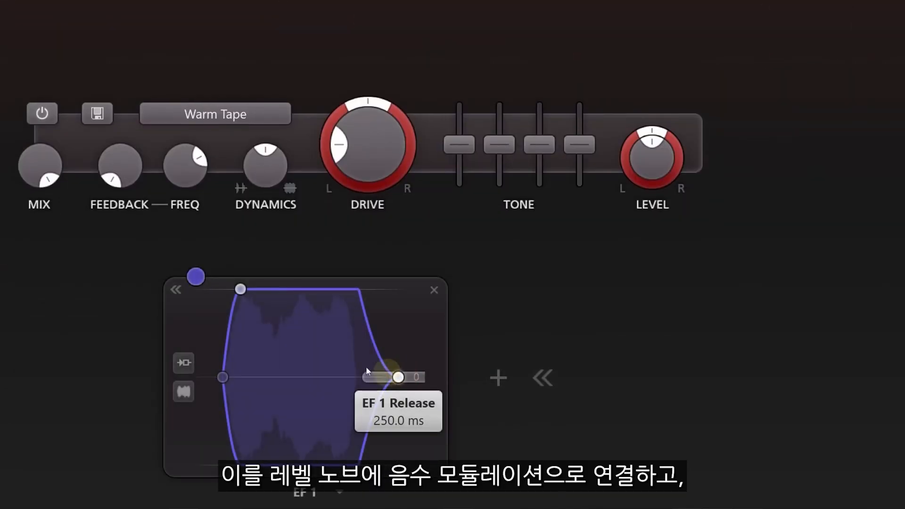
Route EF 1 to Band 1 Level as slightly deepened negative modulation and raise the level just past +13.91 dB as make-up gain
{"action": "left_click_drag", "start_coordinate": [196, 278], "coordinate": [656, 160]}
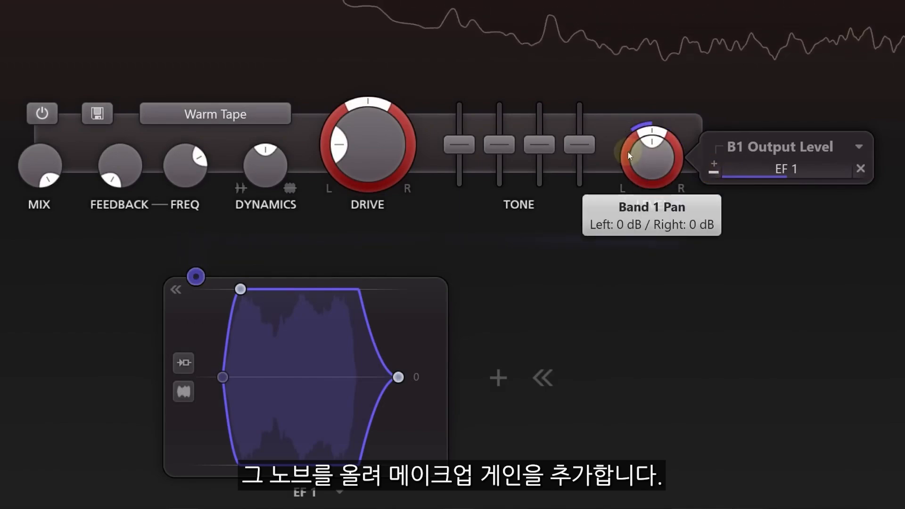
{"action": "left_click_drag", "start_coordinate": [657, 163], "coordinate": [646, 35]}
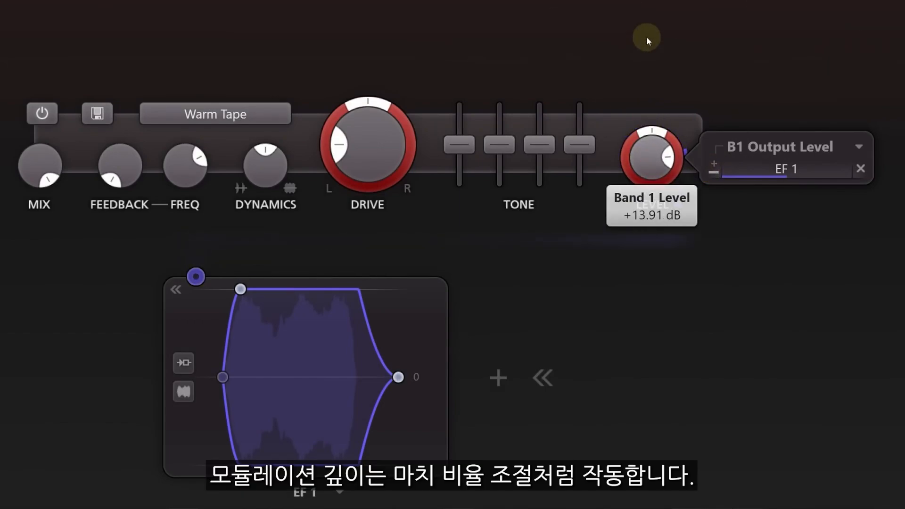
{"action": "left_click", "coordinate": [781, 171]}
{"action": "scroll", "coordinate": [781, 171], "scroll_direction": "up", "scroll_amount": 4}
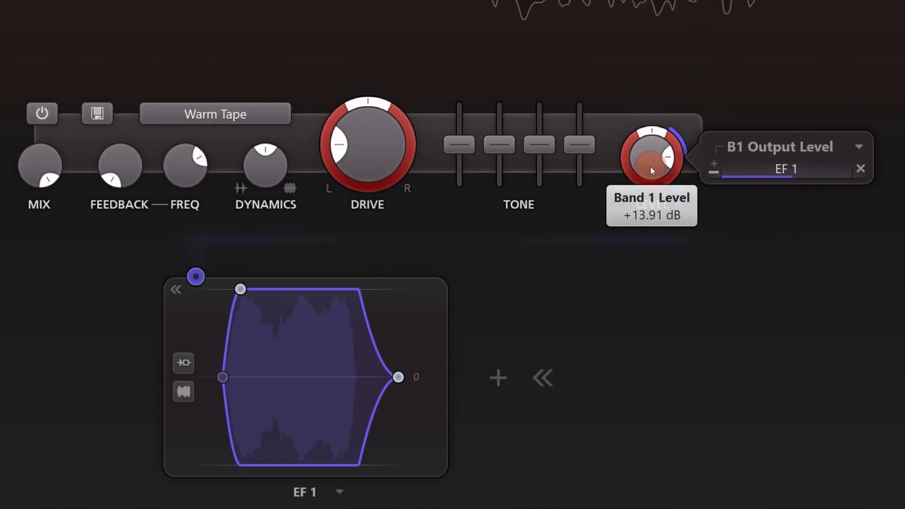
{"action": "left_click_drag", "start_coordinate": [649, 166], "coordinate": [654, 126]}
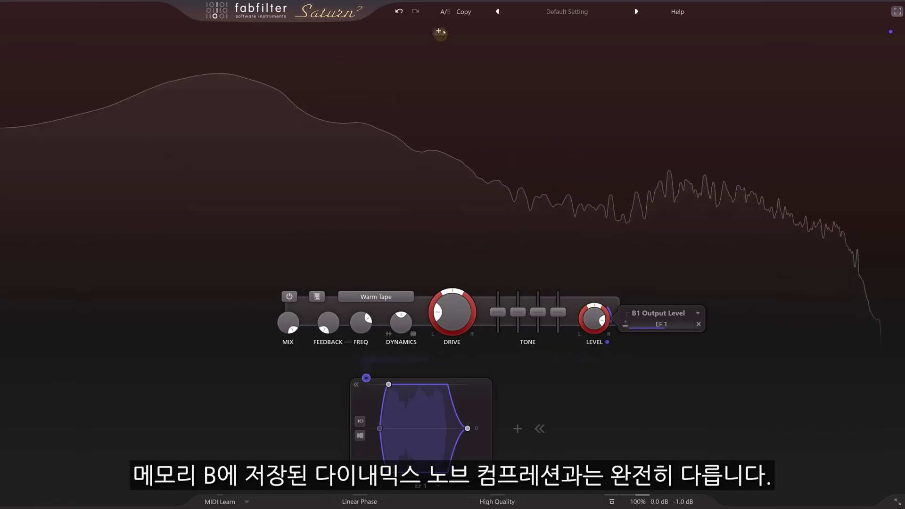
Compare the envelope follower compression with the Dynamics compression stored in the other A/B state
{"action": "left_click", "coordinate": [445, 13]}
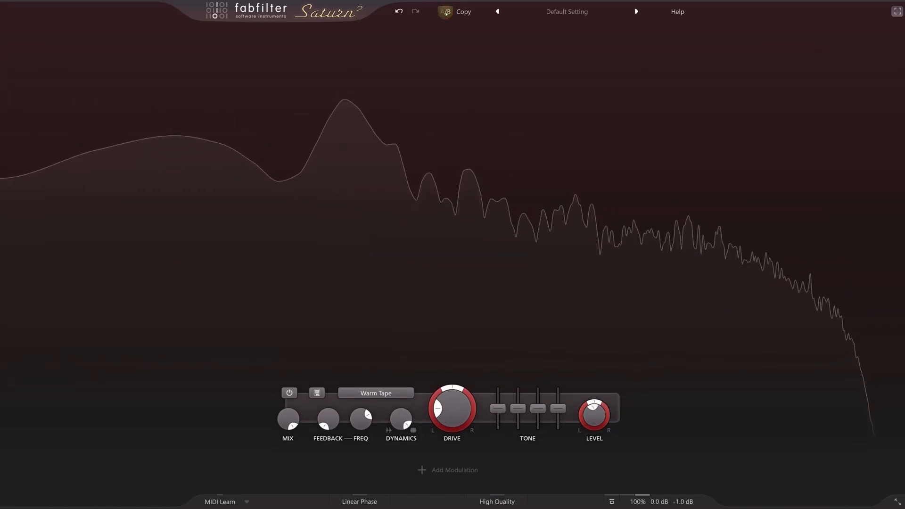
{"action": "left_click", "coordinate": [445, 13]}
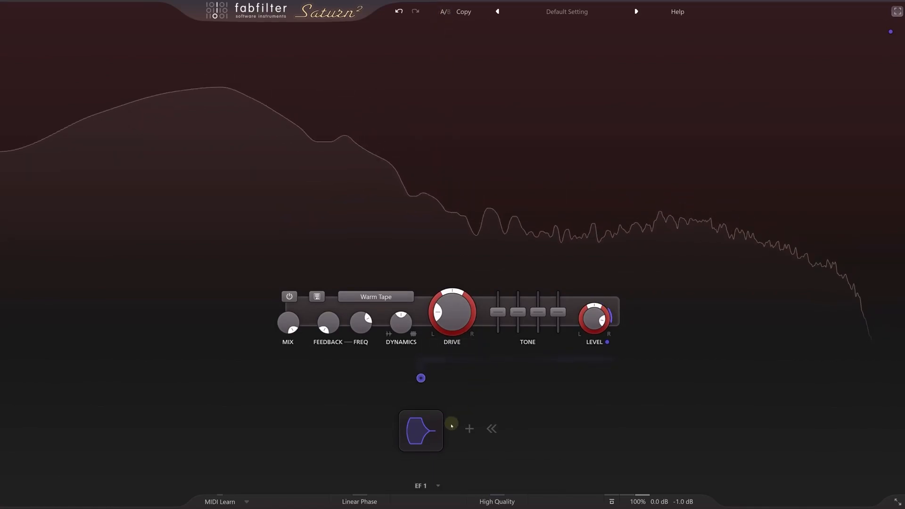
Expand the EF 1 envelope follower, shorten its attack and set its release to about 140 ms
{"action": "mouse_move", "coordinate": [429, 432]}
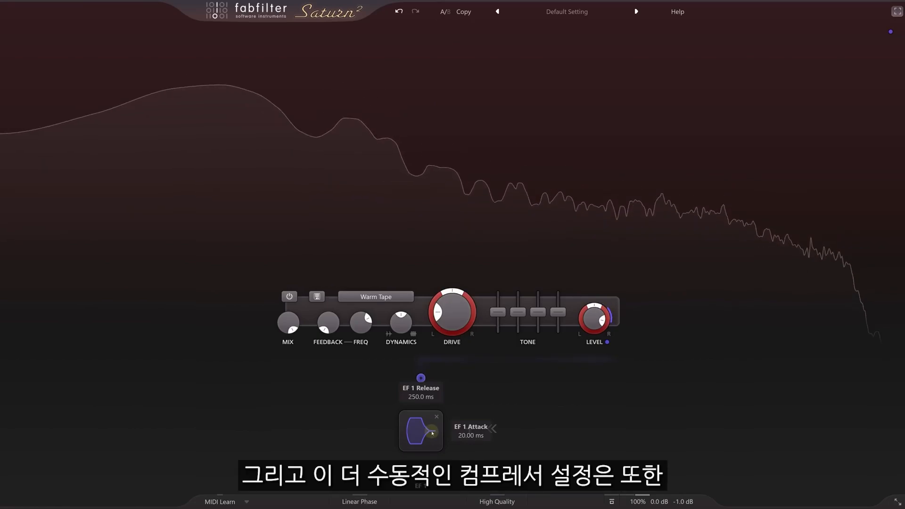
{"action": "left_click", "coordinate": [431, 431]}
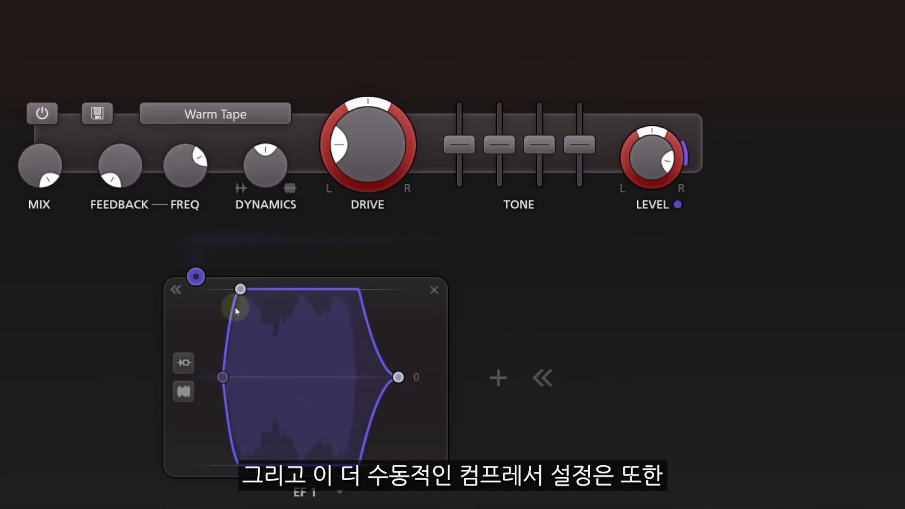
{"action": "mouse_move", "coordinate": [240, 290]}
{"action": "left_click_drag", "start_coordinate": [241, 292], "coordinate": [237, 289]}
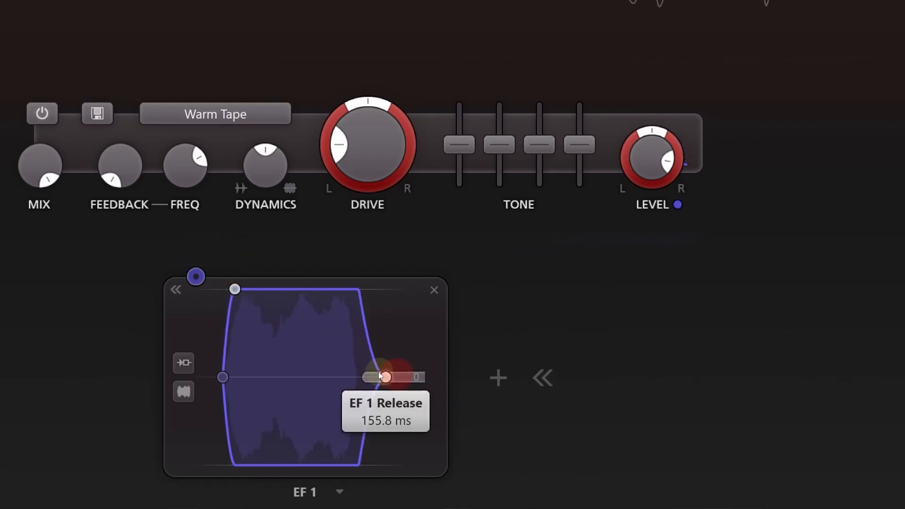
{"action": "left_click_drag", "start_coordinate": [368, 369], "coordinate": [380, 375]}
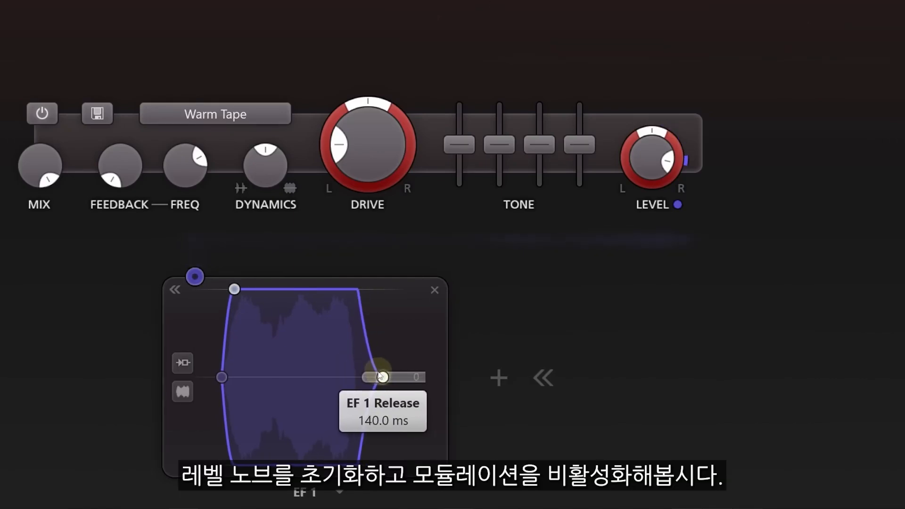
Reset Band 1 Level to 0 dB and bypass the EF 1 modulation on it
{"action": "double_click", "coordinate": [650, 157]}
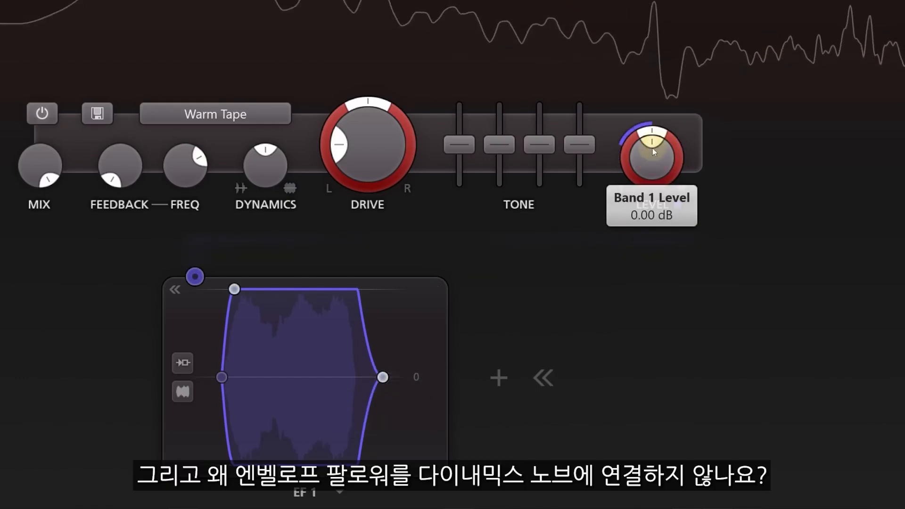
{"action": "left_click", "coordinate": [729, 168]}
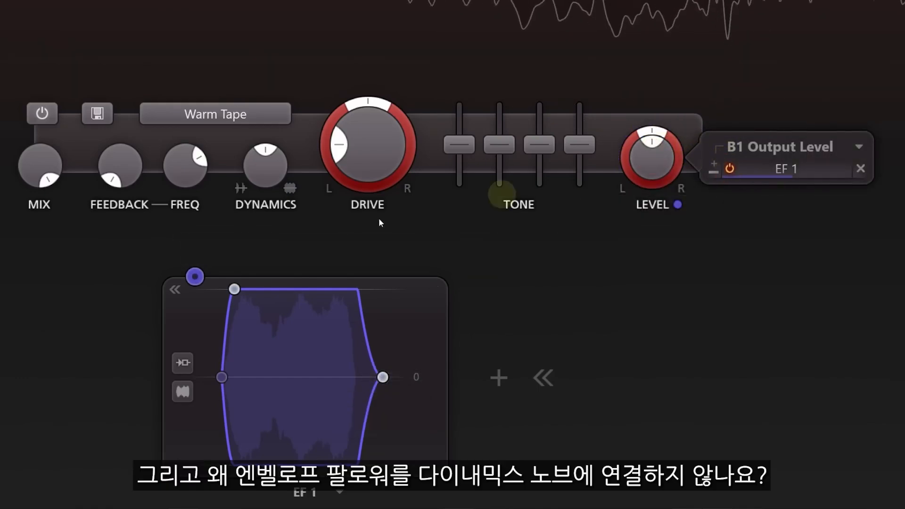
Modulate Band 1 Dynamics with EF 1 and raise the modulation slot's level past 0.47
{"action": "left_click_drag", "start_coordinate": [195, 277], "coordinate": [394, 181]}
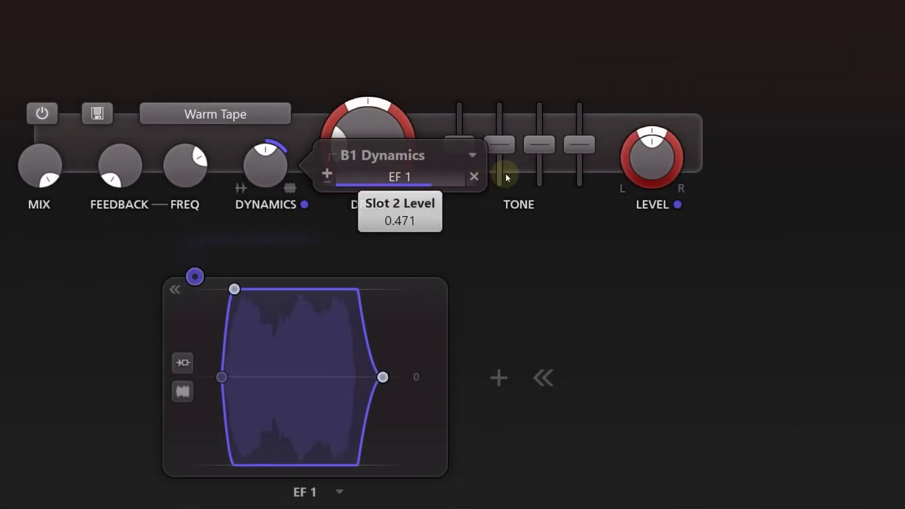
{"action": "mouse_move", "coordinate": [506, 174]}
{"action": "left_mouse_down"}
{"action": "mouse_move", "coordinate": [559, 174]}
{"action": "mouse_move", "coordinate": [497, 175]}
{"action": "left_mouse_up"}
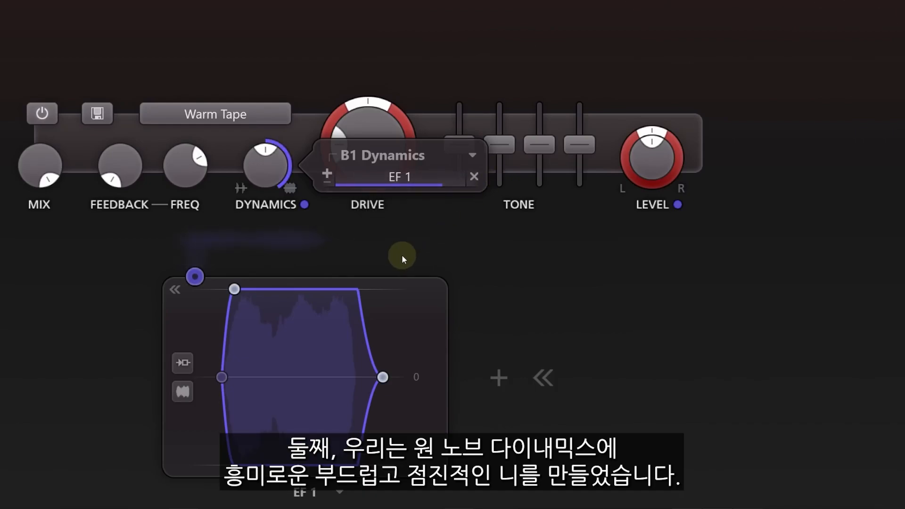
Try the shortest EF 1 attack, 1 ms, and settle the attack at about 21 ms
{"action": "left_click", "coordinate": [420, 207]}
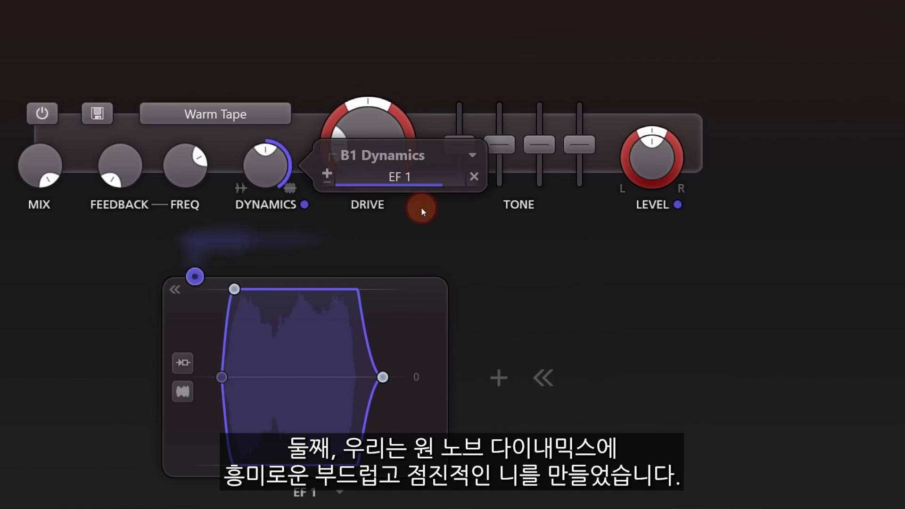
{"action": "left_click", "coordinate": [386, 231]}
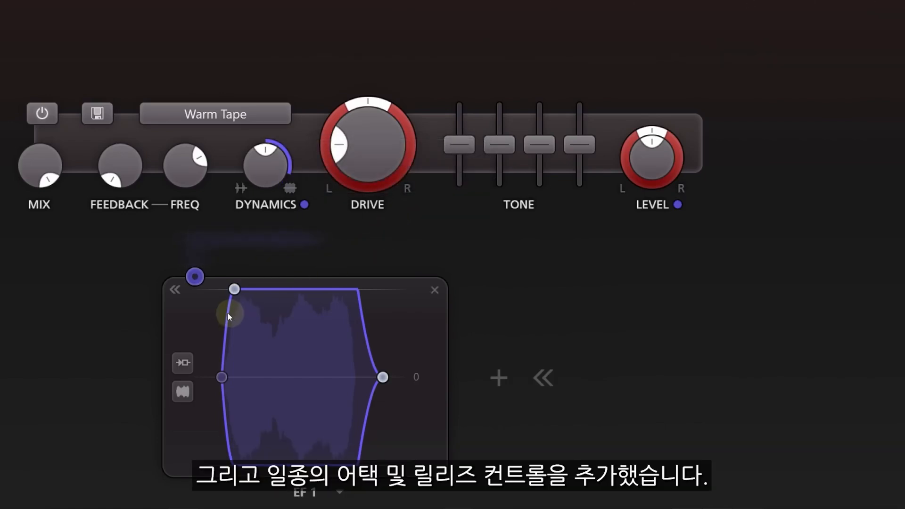
{"action": "left_click", "coordinate": [234, 289]}
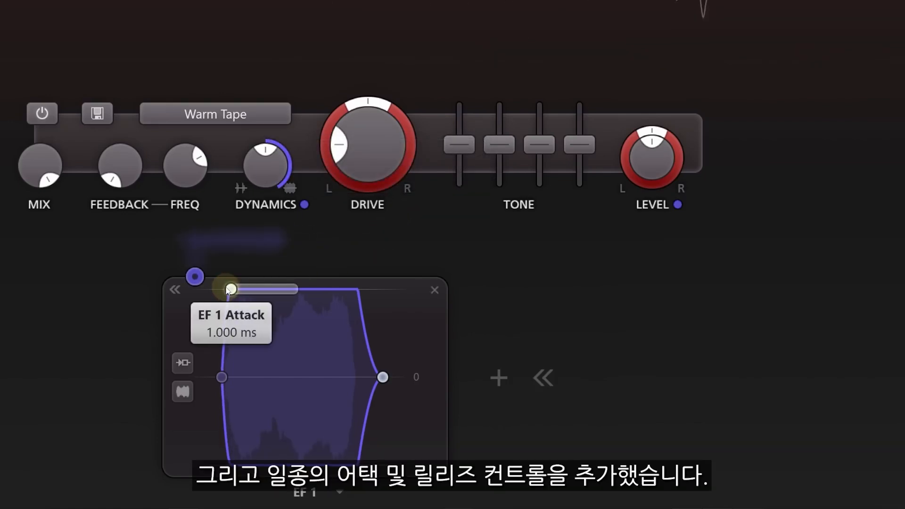
{"action": "left_click_drag", "start_coordinate": [229, 289], "coordinate": [240, 289]}
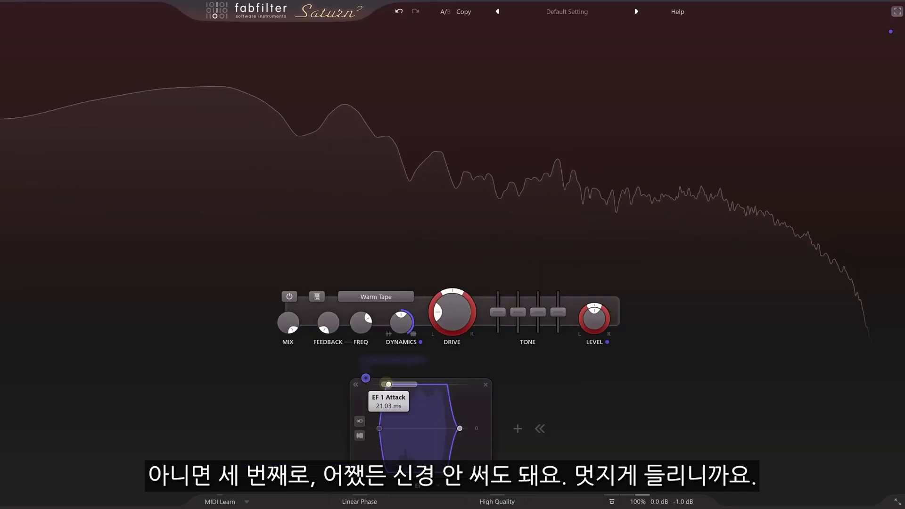
{"action": "left_click_drag", "start_coordinate": [388, 384], "coordinate": [388, 384]}
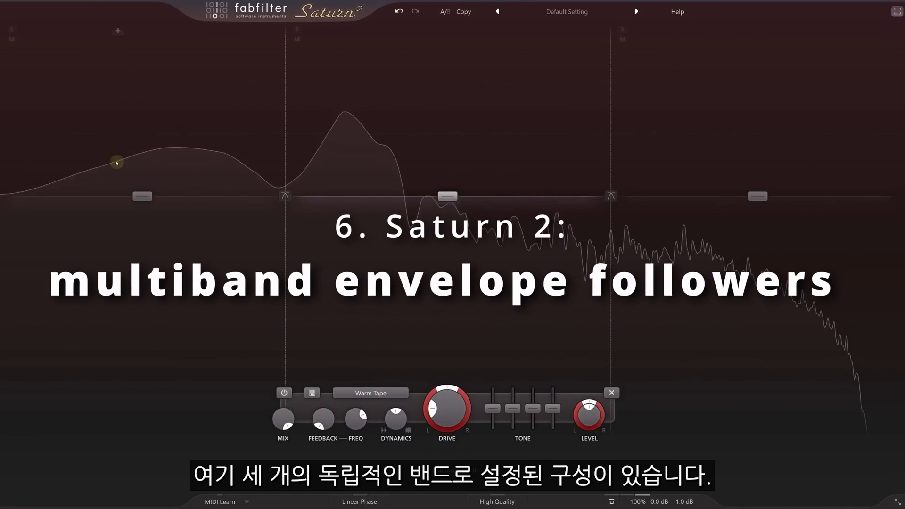
Select all three bands, try their Dynamics at about 0.71, and reset it
{"action": "left_click_drag", "start_coordinate": [101, 149], "coordinate": [827, 278]}
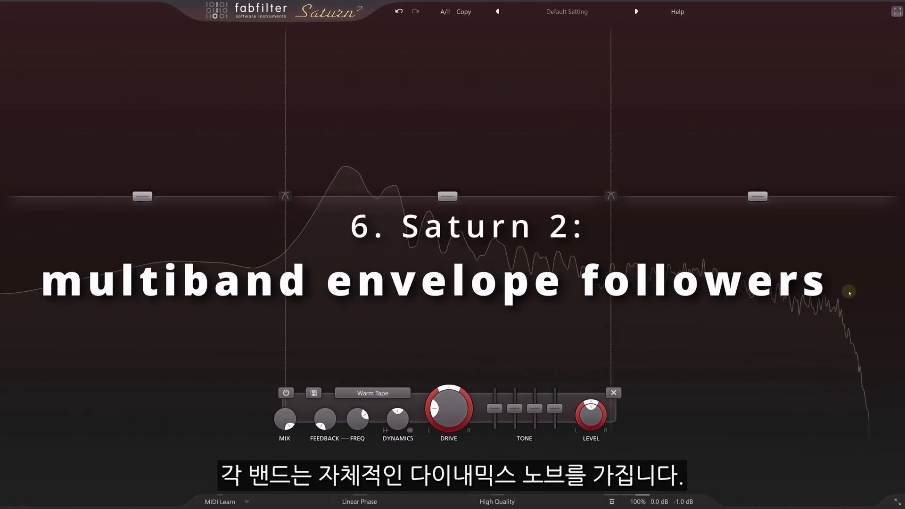
{"action": "left_click_drag", "start_coordinate": [398, 427], "coordinate": [392, 349]}
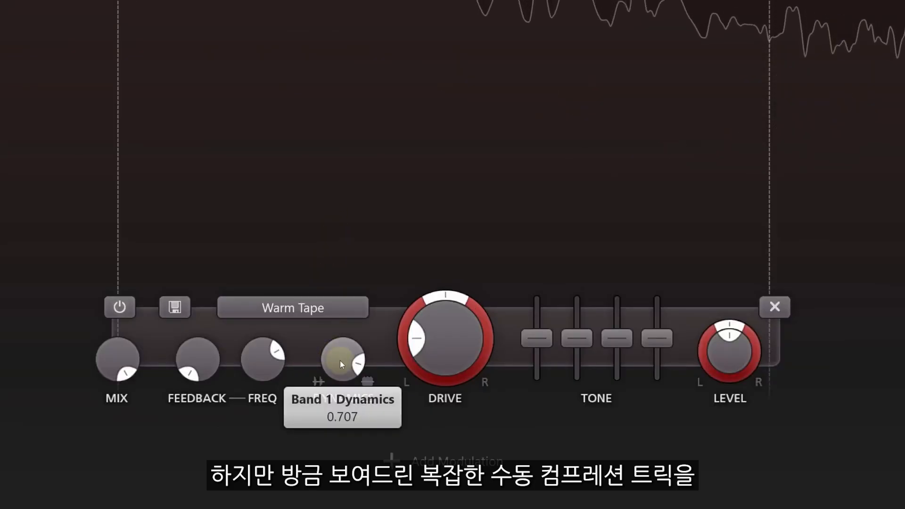
{"action": "double_click", "coordinate": [340, 361]}
Add a new envelope follower as a modulation source and set its input to Band 1
{"action": "left_click", "coordinate": [394, 454]}
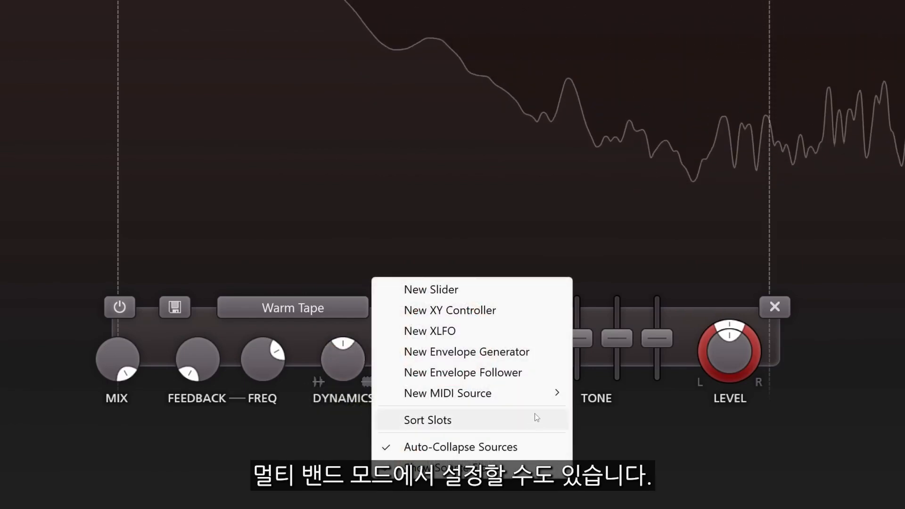
{"action": "left_click", "coordinate": [507, 372]}
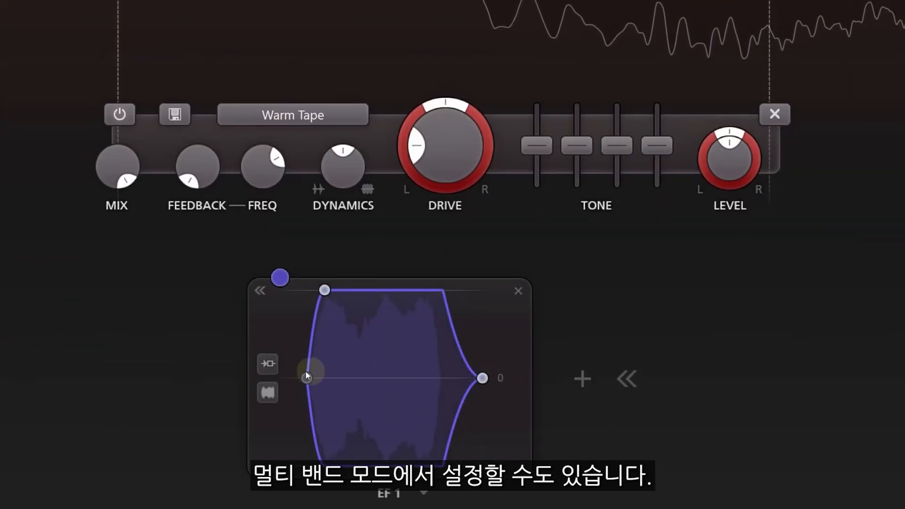
{"action": "left_click", "coordinate": [269, 364]}
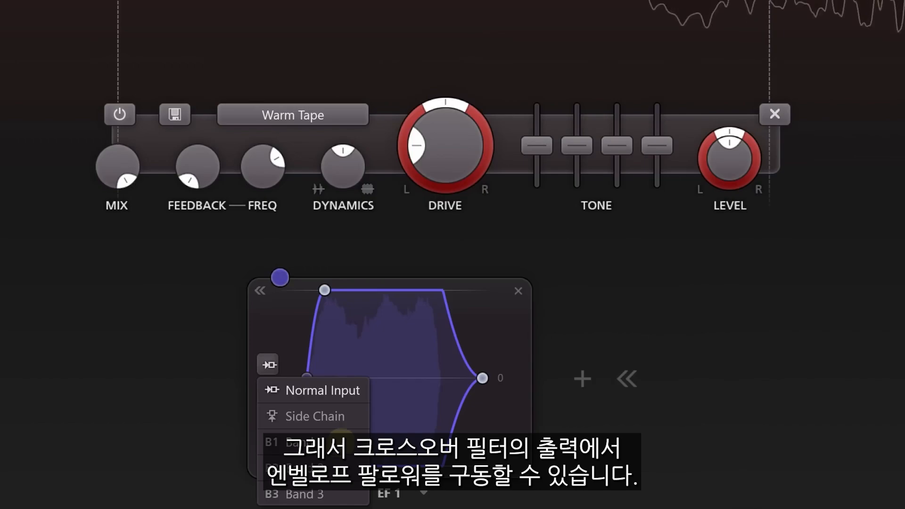
{"action": "left_click", "coordinate": [341, 442]}
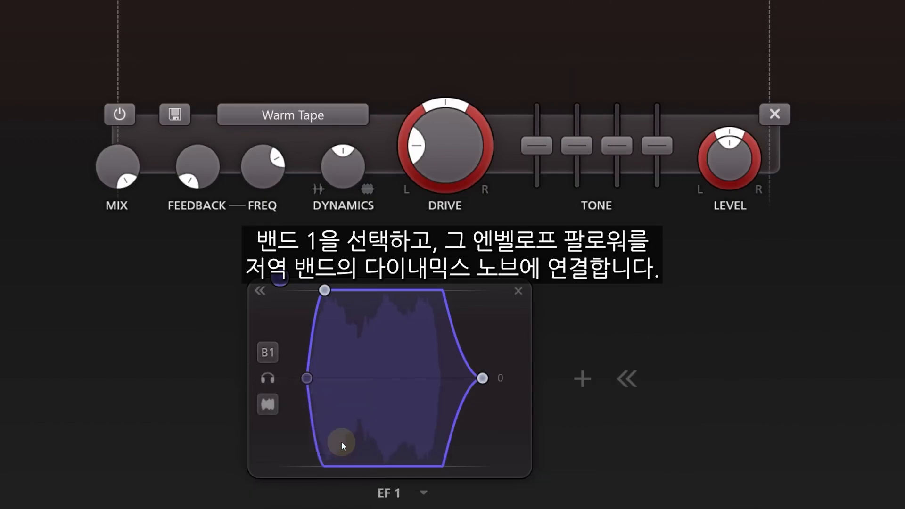
Select only Band 1, modulate its Dynamics with EF 1, and raise the modulation slot's level
{"action": "left_click", "coordinate": [142, 148]}
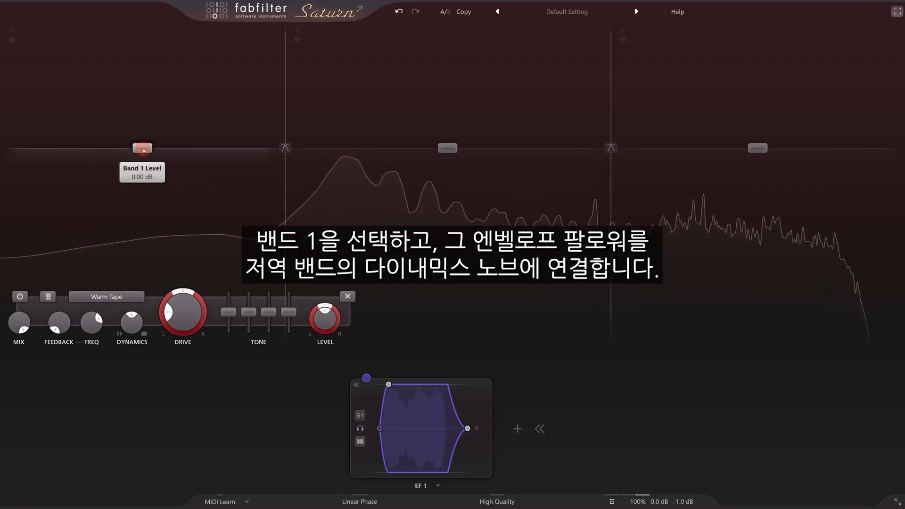
{"action": "left_click_drag", "start_coordinate": [366, 377], "coordinate": [132, 320]}
{"action": "left_click_drag", "start_coordinate": [197, 330], "coordinate": [230, 333]}
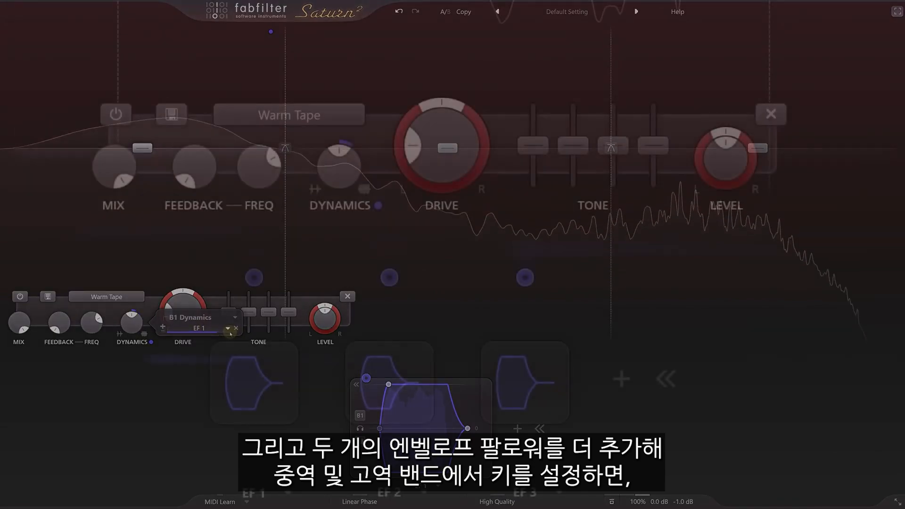
Choose Band 2 as the input of EF 2 and Band 3 as the input of EF 3
{"action": "left_click", "coordinate": [392, 385]}
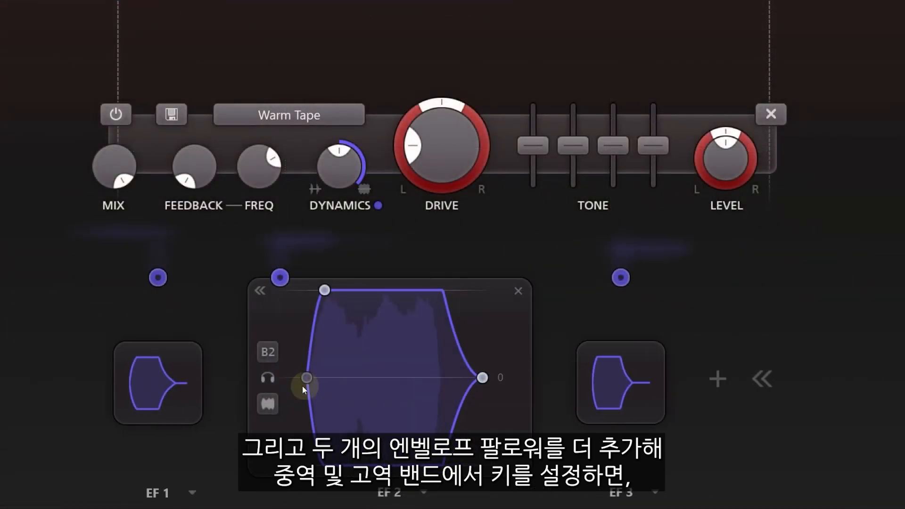
{"action": "left_click", "coordinate": [267, 355]}
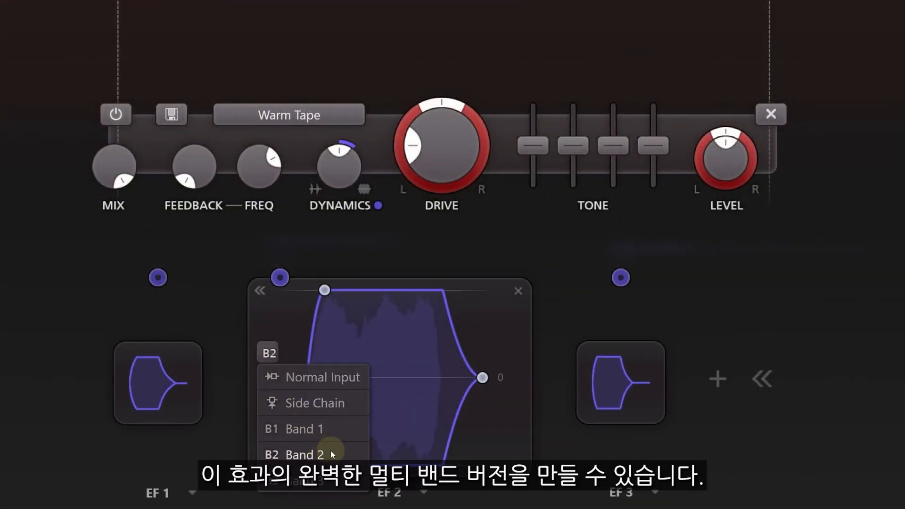
{"action": "left_click", "coordinate": [330, 450]}
{"action": "left_click", "coordinate": [609, 393]}
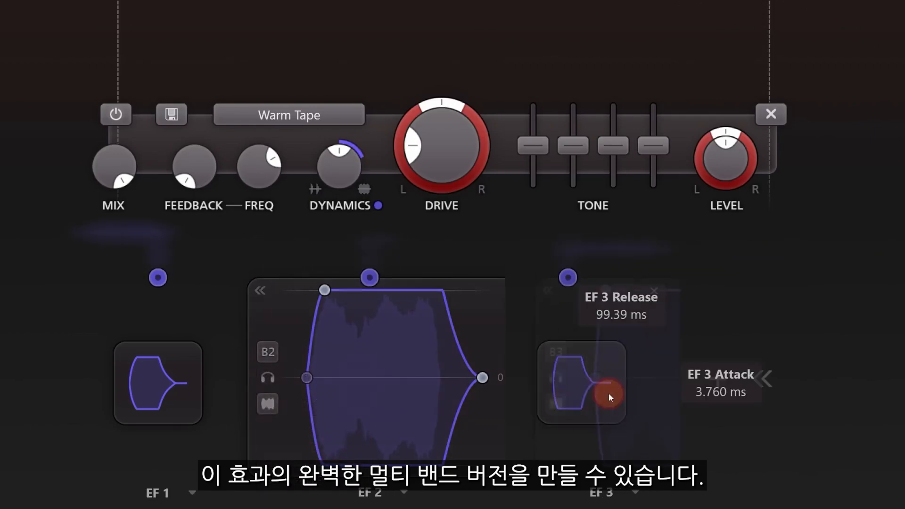
{"action": "left_click", "coordinate": [404, 353]}
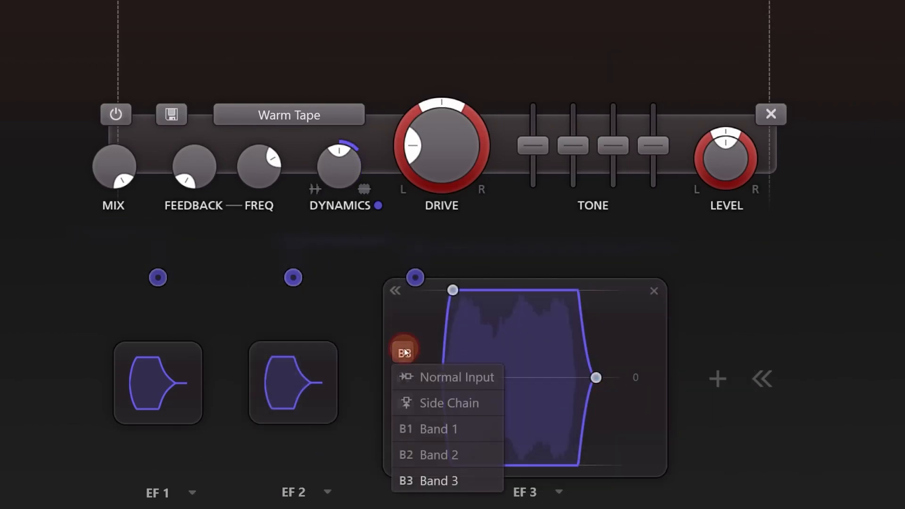
{"action": "left_click", "coordinate": [469, 479]}
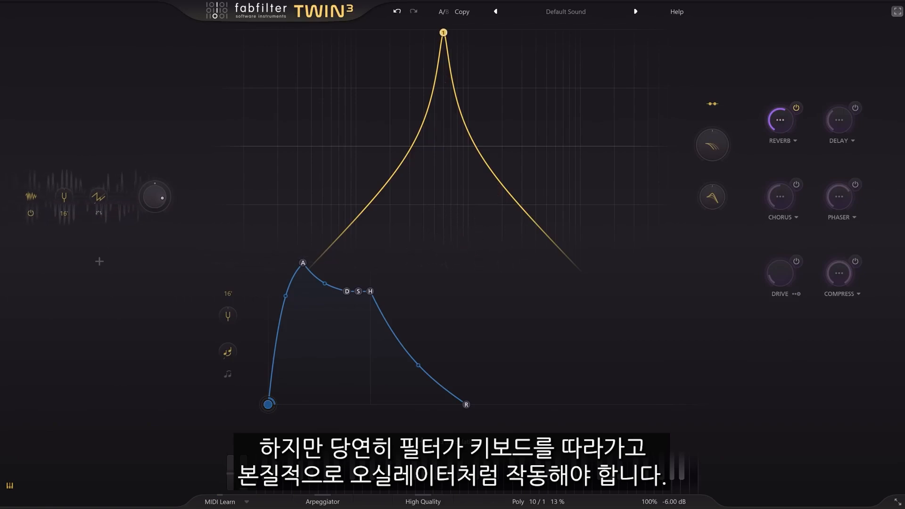
In Twin 3, add a KB Track MIDI source and modulate Filter 1 Freq with it at a slot level of 1.000
{"action": "left_click", "coordinate": [421, 440]}
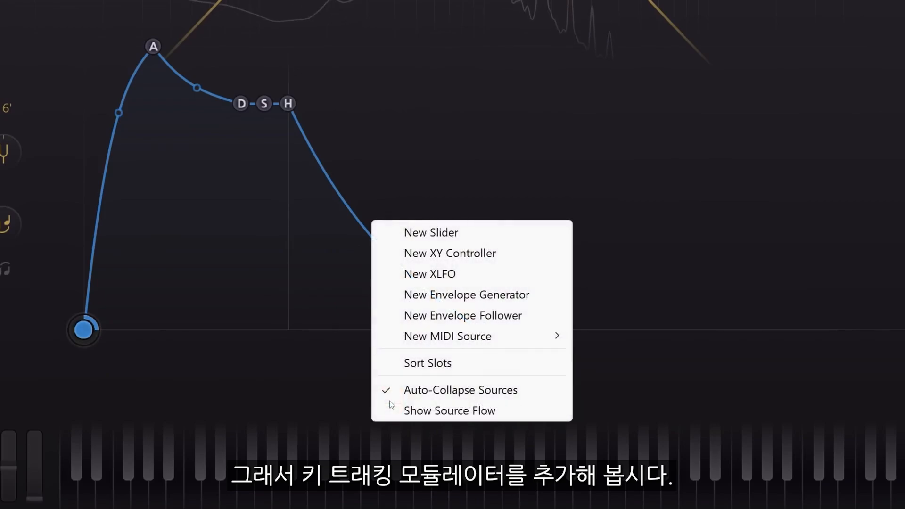
{"action": "mouse_move", "coordinate": [462, 336]}
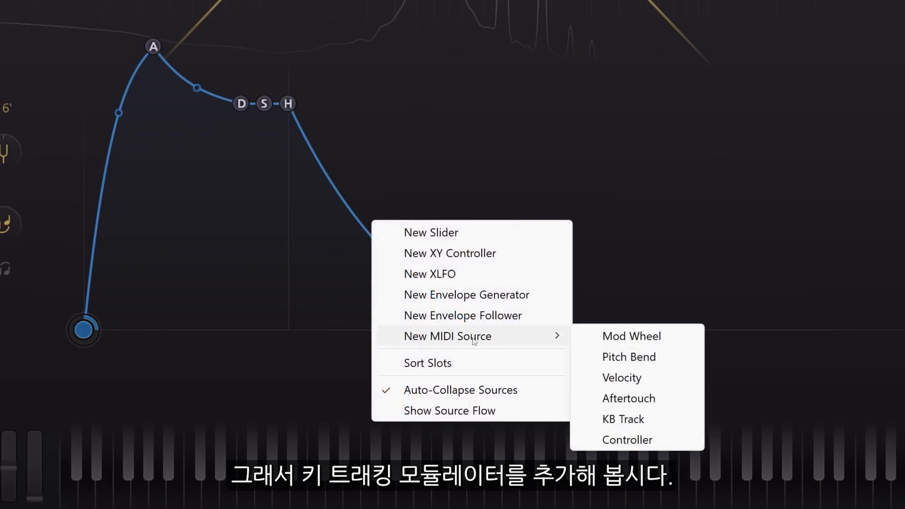
{"action": "left_click", "coordinate": [623, 419]}
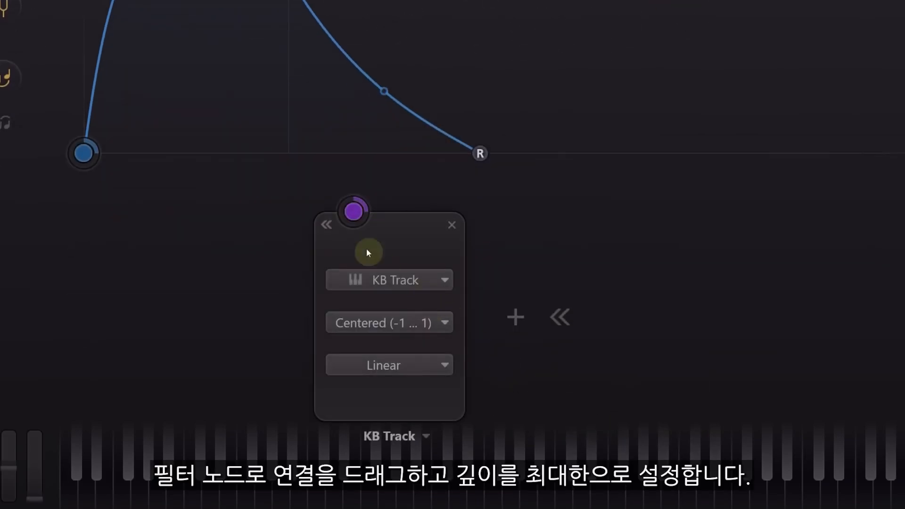
{"action": "left_click_drag", "start_coordinate": [353, 211], "coordinate": [443, 31]}
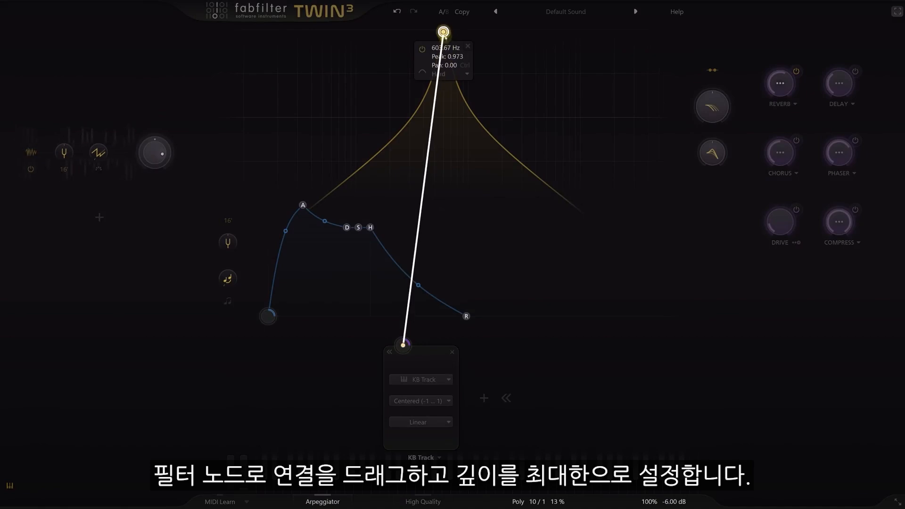
{"action": "left_click_drag", "start_coordinate": [492, 47], "coordinate": [505, 48]}
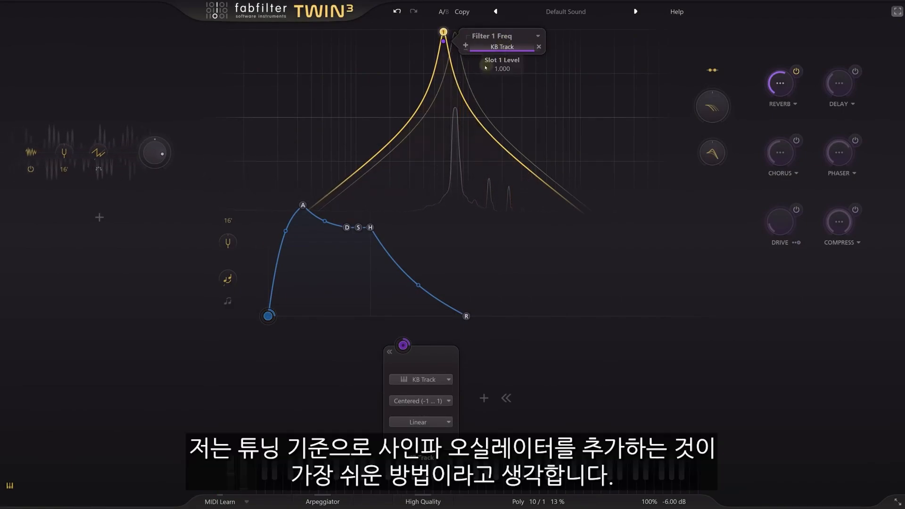
Add a second oscillator with a Sine waveform and set the EG Main hold to 20 sec
{"action": "left_click", "coordinate": [99, 218]}
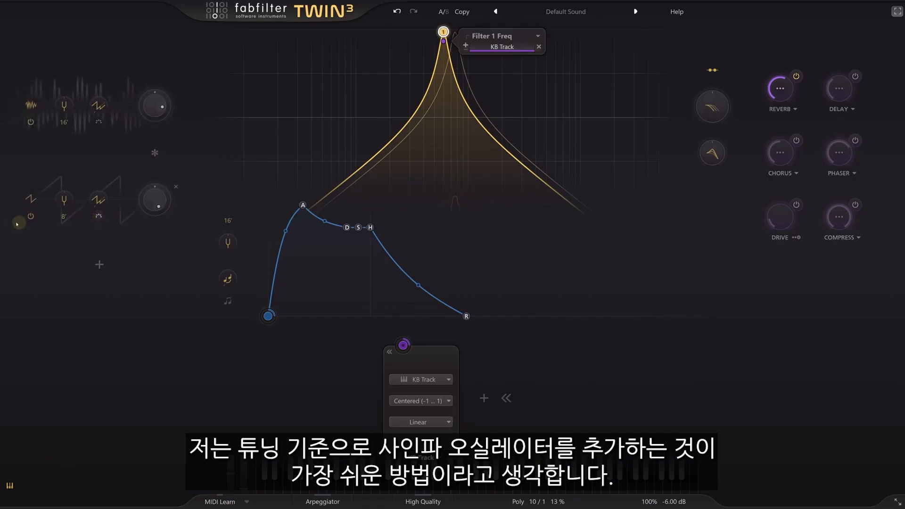
{"action": "left_click", "coordinate": [36, 201]}
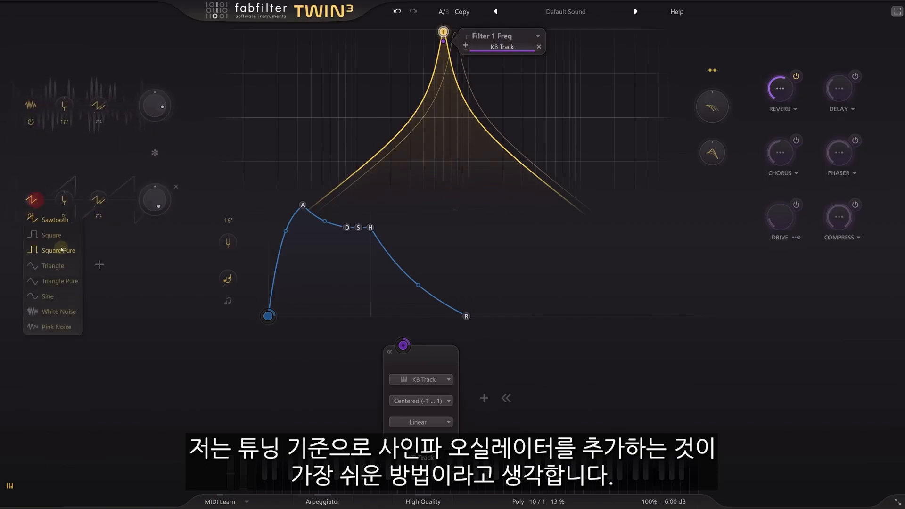
{"action": "left_click", "coordinate": [63, 290]}
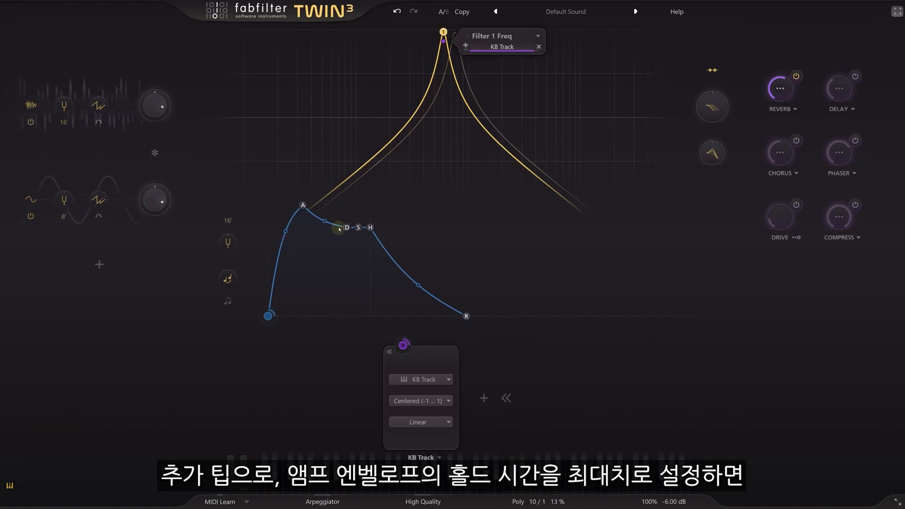
{"action": "left_click_drag", "start_coordinate": [370, 227], "coordinate": [526, 233]}
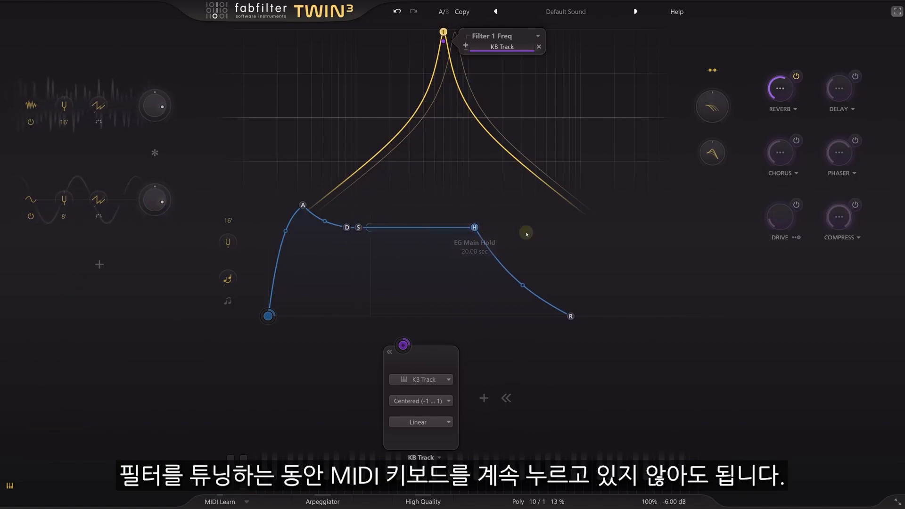
Tune the Filter 1 frequency to about 262 Hz, toggling the sine oscillator to compare pitch
{"action": "left_click_drag", "start_coordinate": [443, 32], "coordinate": [401, 30]}
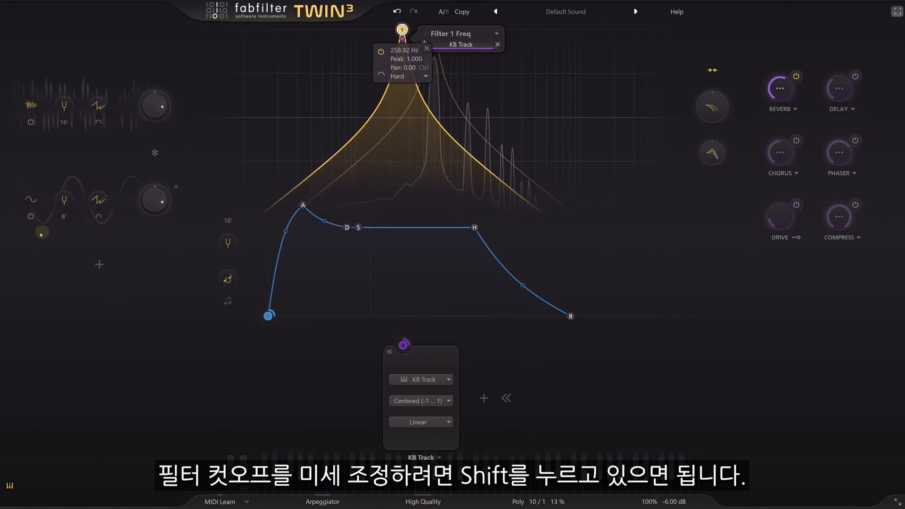
{"action": "left_click", "coordinate": [30, 216]}
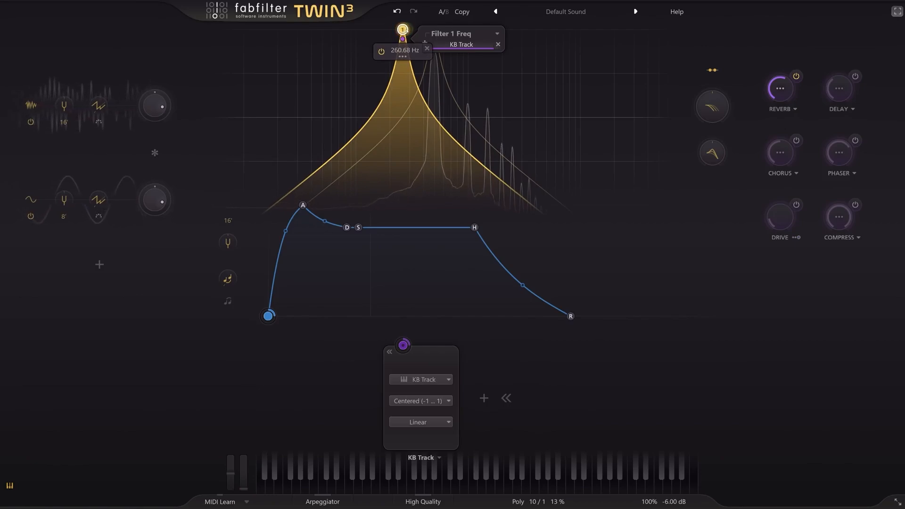
{"action": "left_click", "coordinate": [31, 216]}
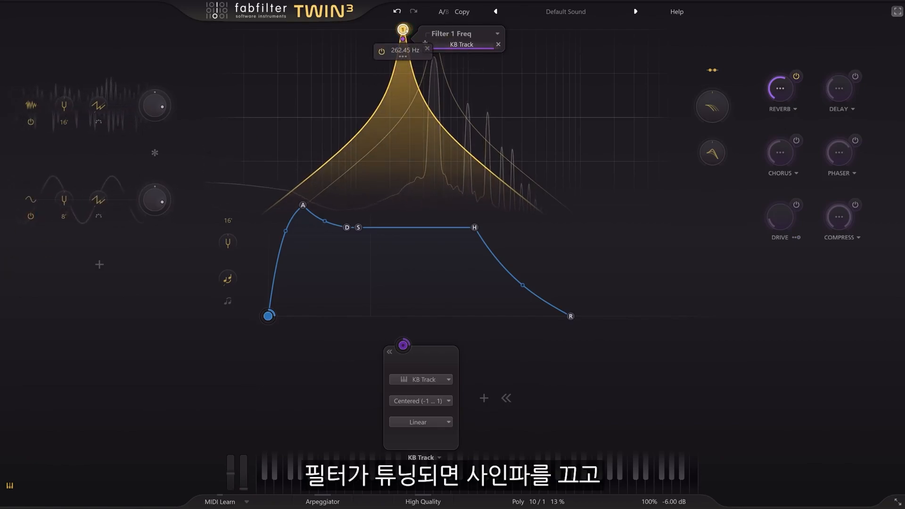
Turn off the sine oscillator and bring the EG Main hold back to its minimum
{"action": "left_click", "coordinate": [31, 216]}
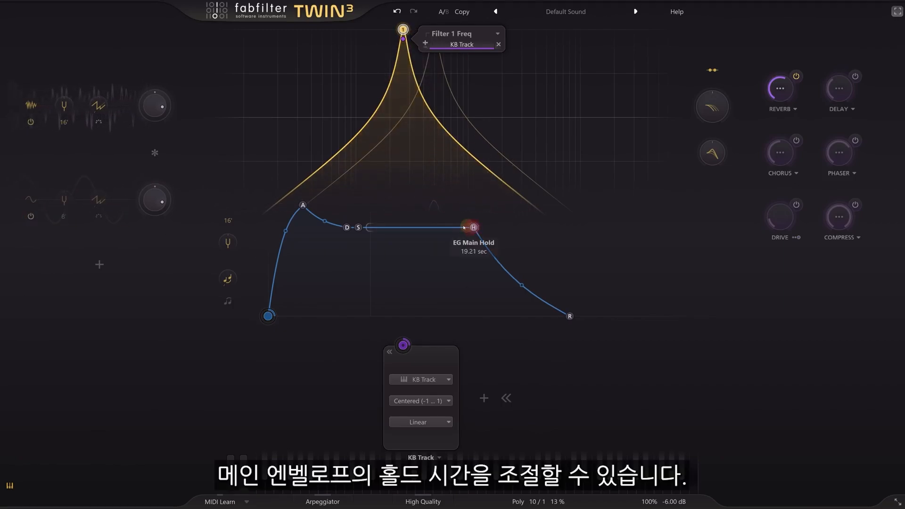
{"action": "left_click_drag", "start_coordinate": [464, 228], "coordinate": [370, 227]}
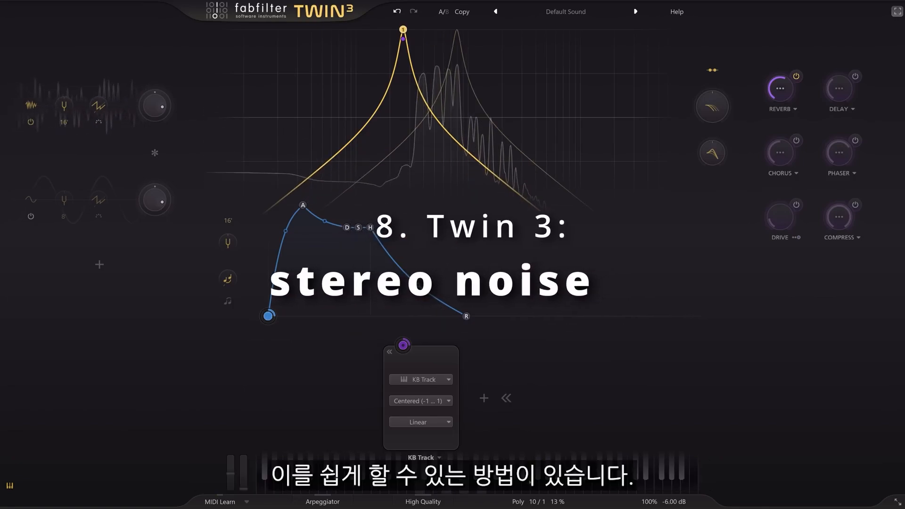
Set the number of unison voices to 2
{"action": "mouse_move", "coordinate": [538, 501]}
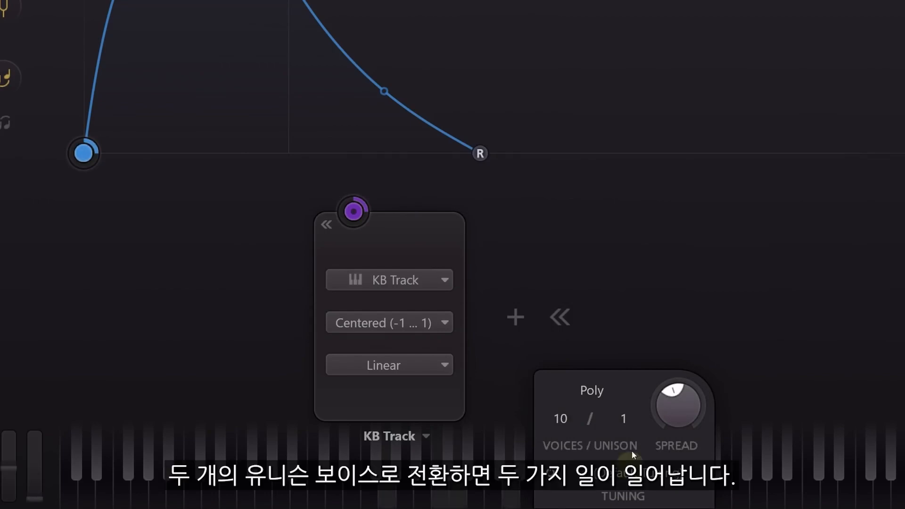
{"action": "left_click", "coordinate": [624, 418]}
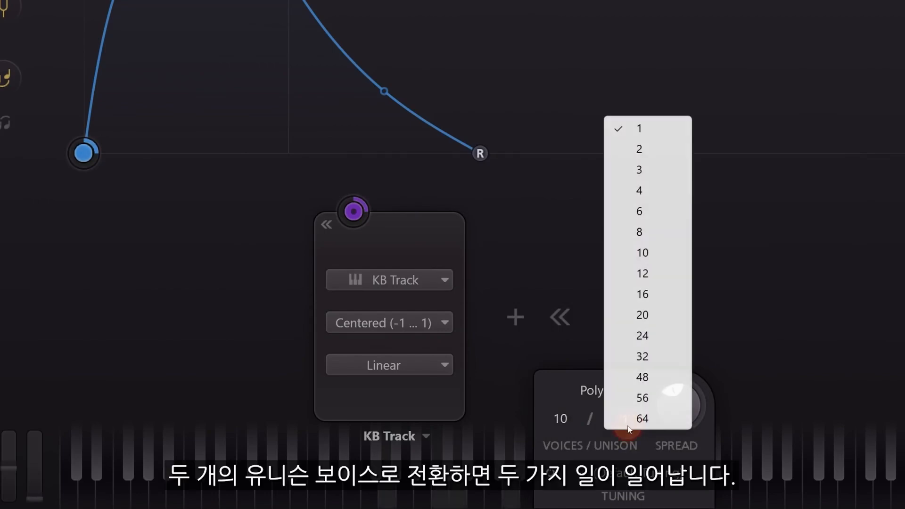
{"action": "left_click", "coordinate": [650, 151]}
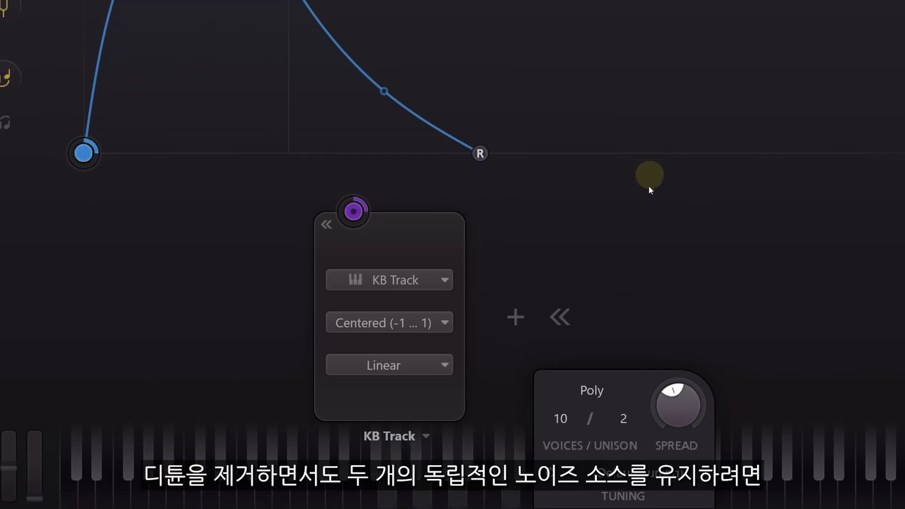
Reduce the unison spread to 0% and set the number of unison voices back to 1
{"action": "left_click_drag", "start_coordinate": [678, 413], "coordinate": [678, 472]}
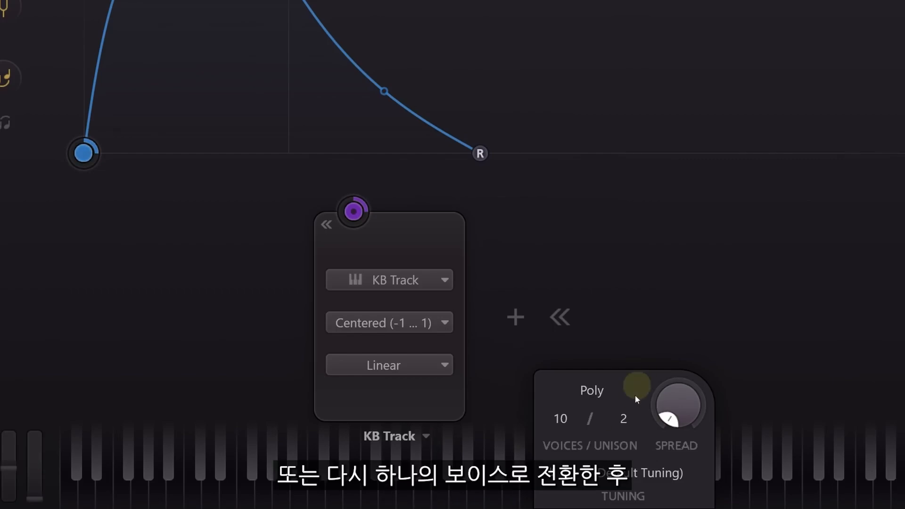
{"action": "left_click", "coordinate": [623, 418]}
{"action": "left_click", "coordinate": [639, 135]}
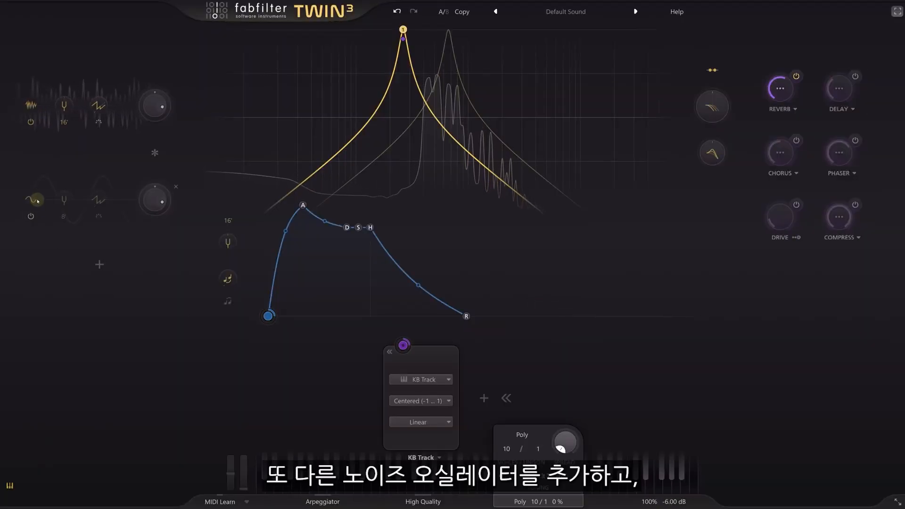
Change the second oscillator's waveform to White Noise and close the voice settings
{"action": "left_click", "coordinate": [35, 203]}
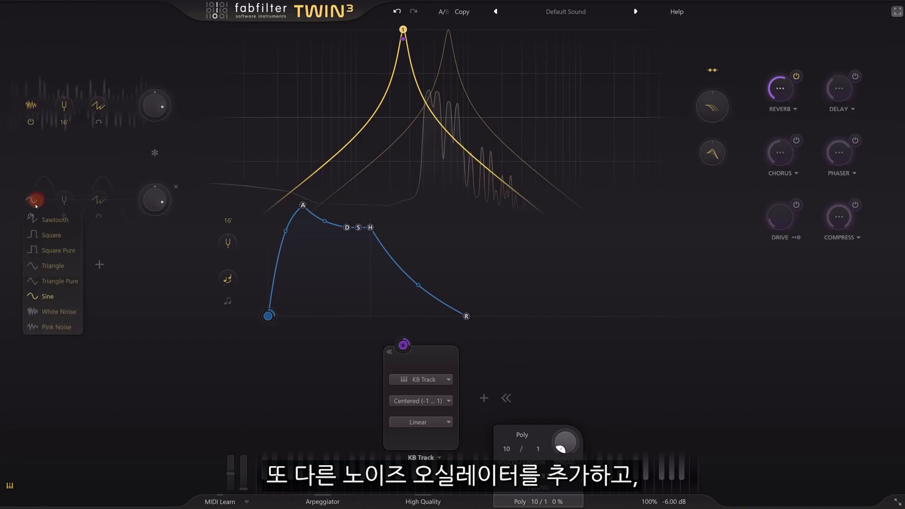
{"action": "left_click", "coordinate": [60, 311]}
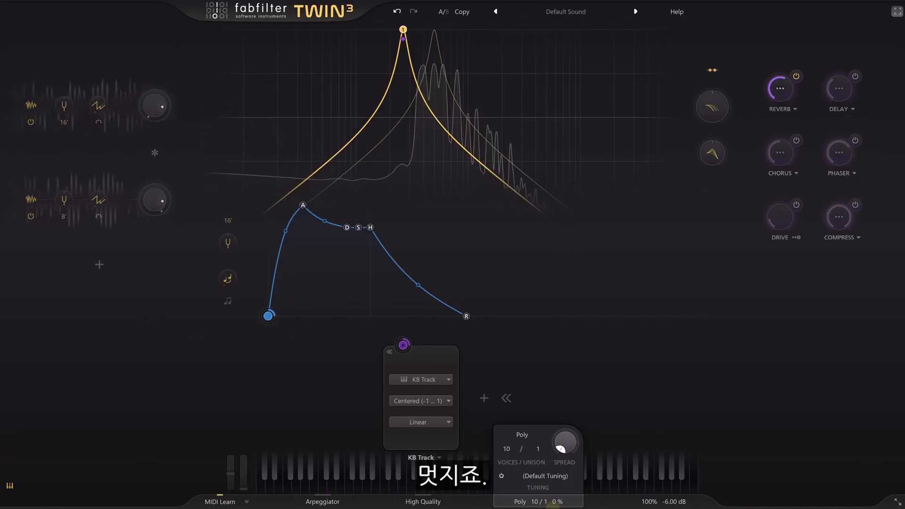
{"action": "left_click", "coordinate": [544, 501]}
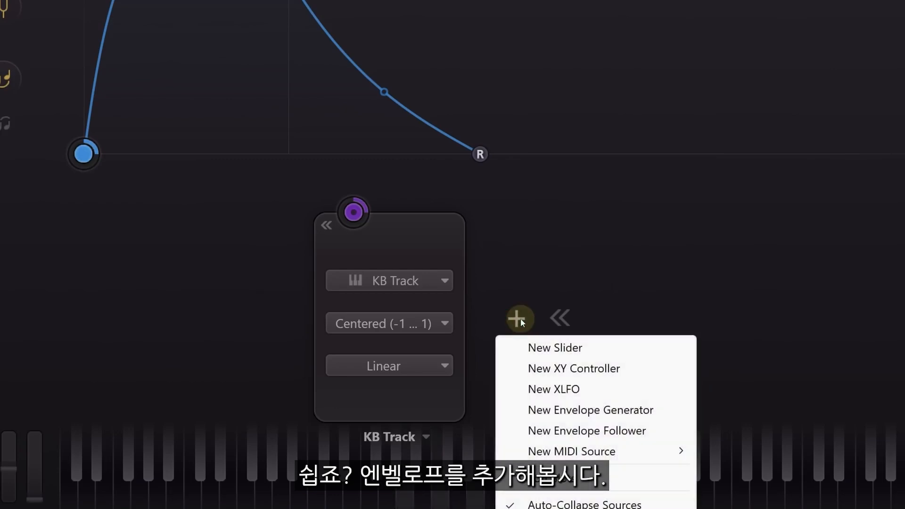
Add a new envelope generator and assign it as a modulation source to the Filter 1 frequency
{"action": "left_click", "coordinate": [560, 409]}
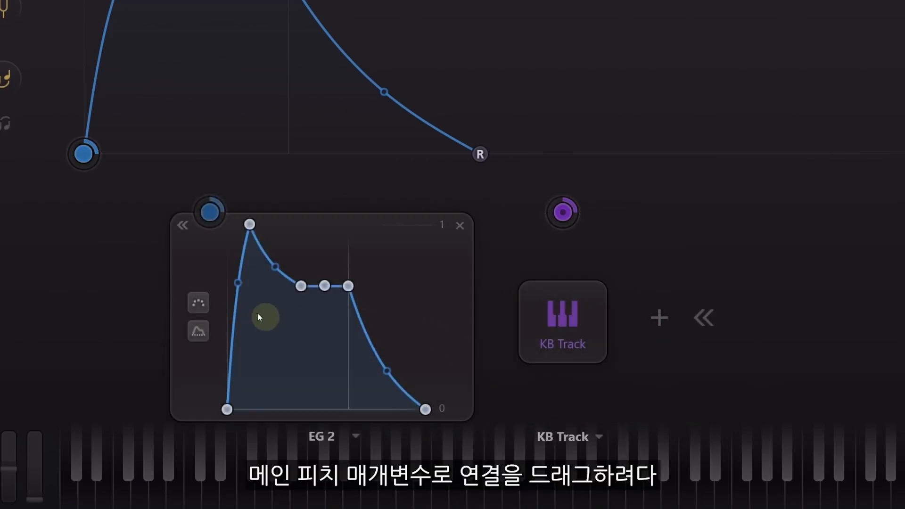
{"action": "left_click_drag", "start_coordinate": [203, 247], "coordinate": [33, 63]}
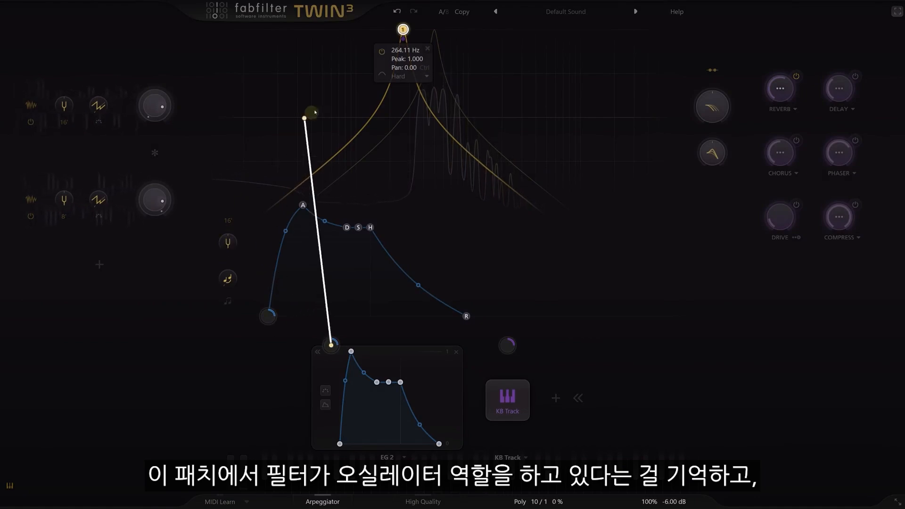
{"action": "left_click_drag", "start_coordinate": [315, 112], "coordinate": [403, 30]}
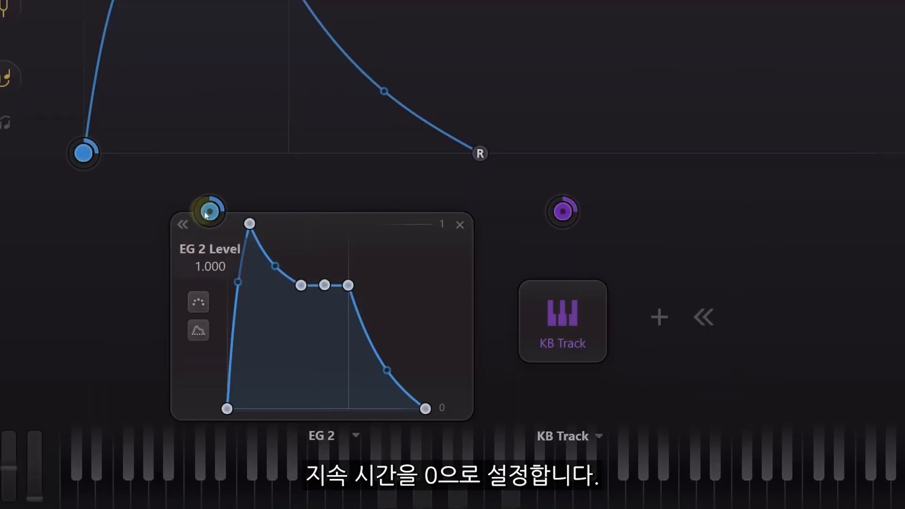
Show EG 2's modulation slots, lower its sustain to the minimum, lengthen the decay slightly and shorten the attack
{"action": "left_click", "coordinate": [208, 212]}
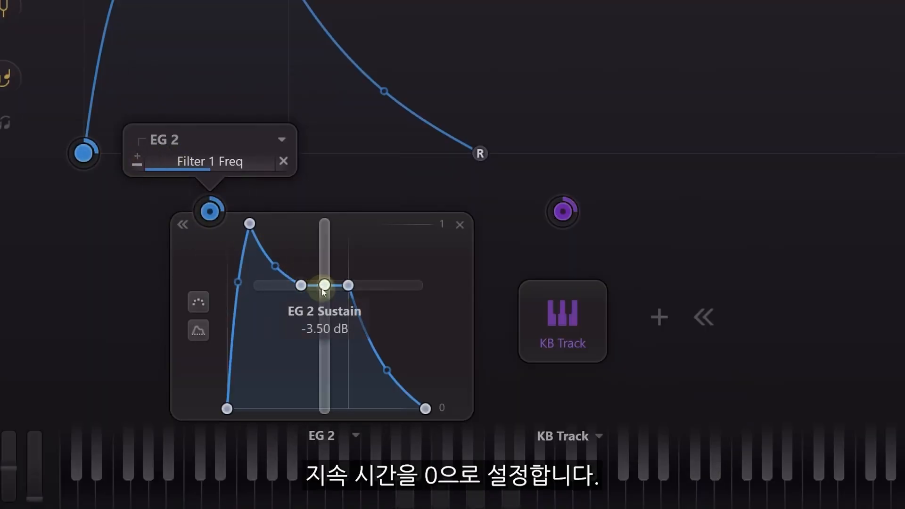
{"action": "left_click_drag", "start_coordinate": [324, 285], "coordinate": [327, 470]}
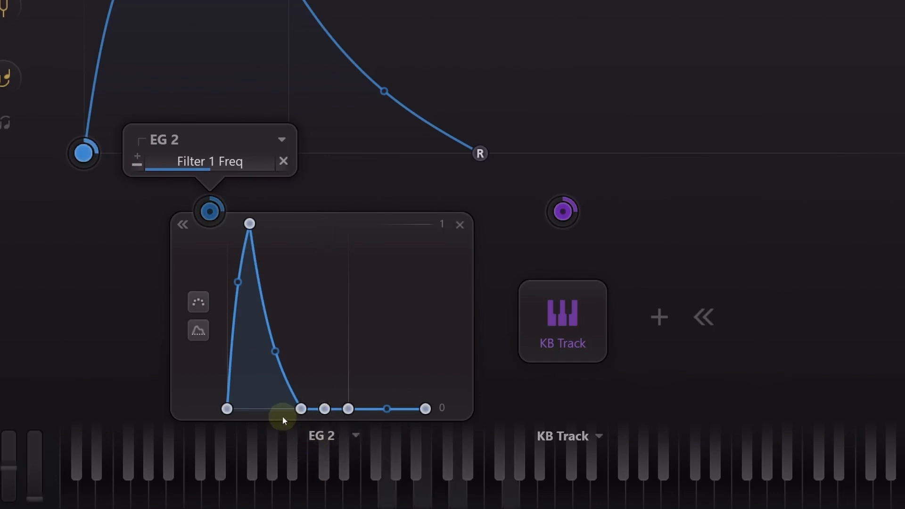
{"action": "left_click_drag", "start_coordinate": [305, 409], "coordinate": [309, 408]}
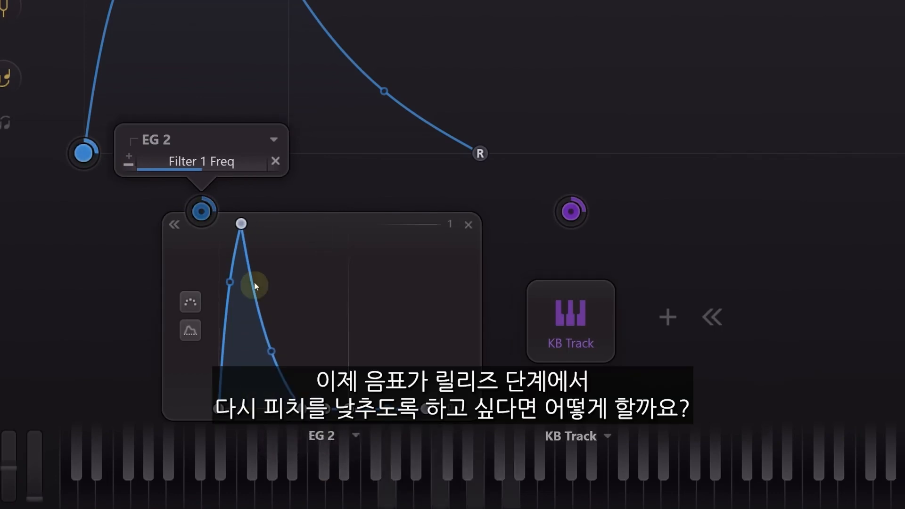
{"action": "left_click_drag", "start_coordinate": [241, 224], "coordinate": [233, 224]}
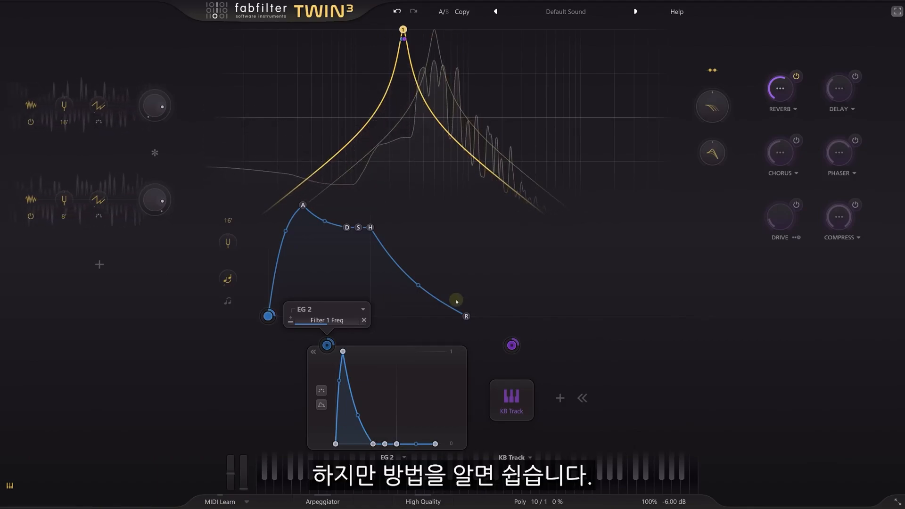
Switch EG 2 to Neutral Sustain mode and raise its sustain to about -5.56 dB
{"action": "left_click", "coordinate": [321, 403]}
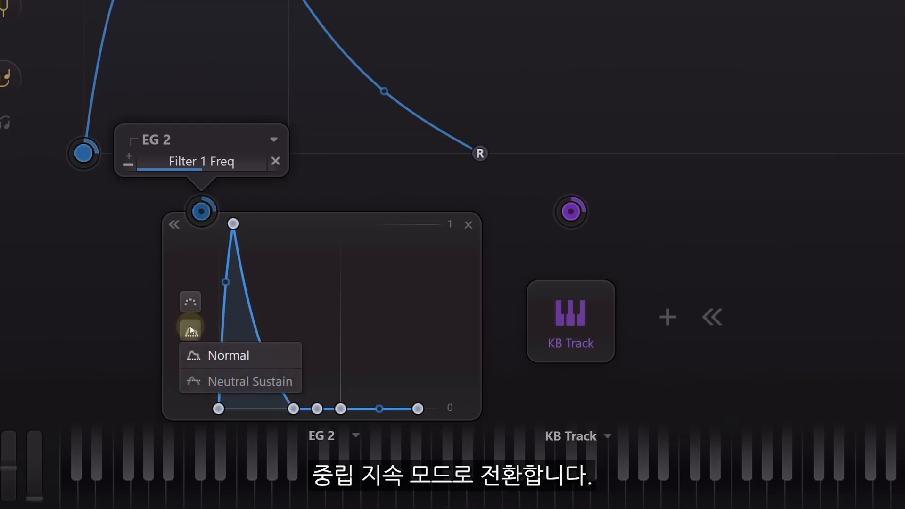
{"action": "left_click", "coordinate": [236, 382]}
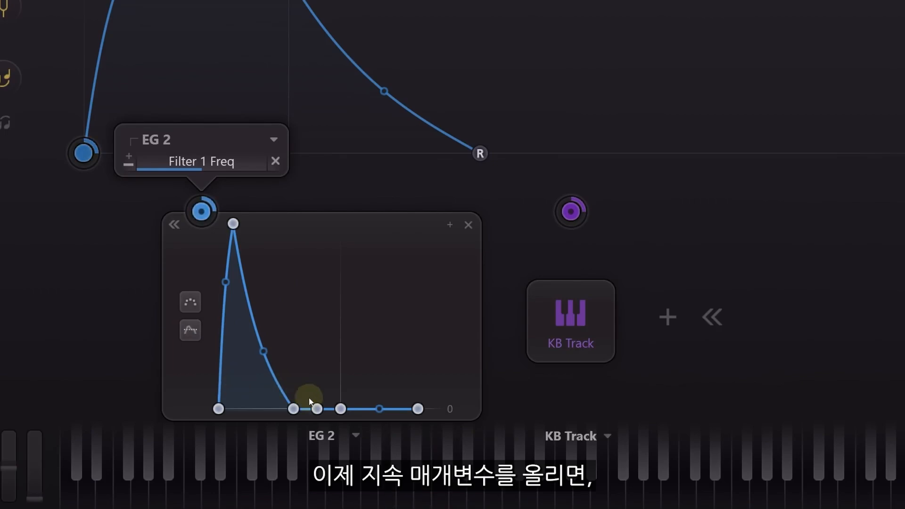
{"action": "left_click", "coordinate": [317, 408]}
{"action": "left_click_drag", "start_coordinate": [317, 408], "coordinate": [300, 309]}
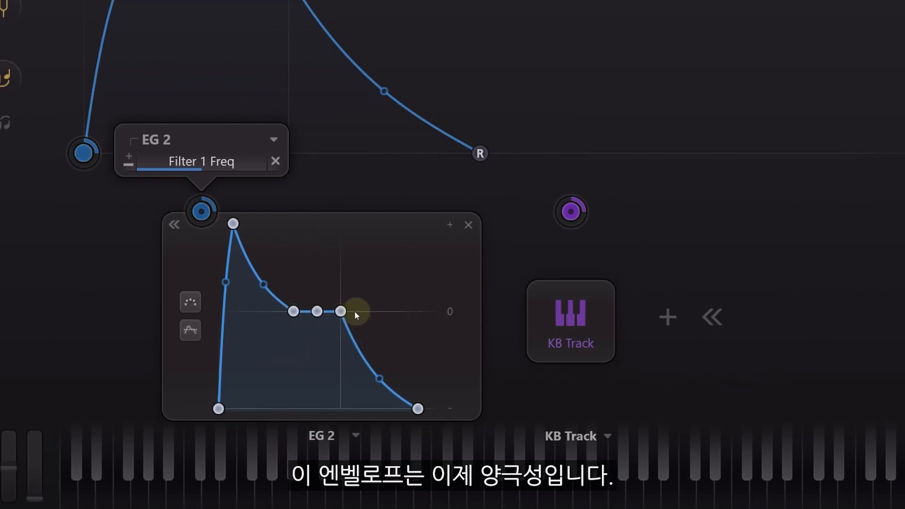
{"action": "left_click", "coordinate": [316, 312]}
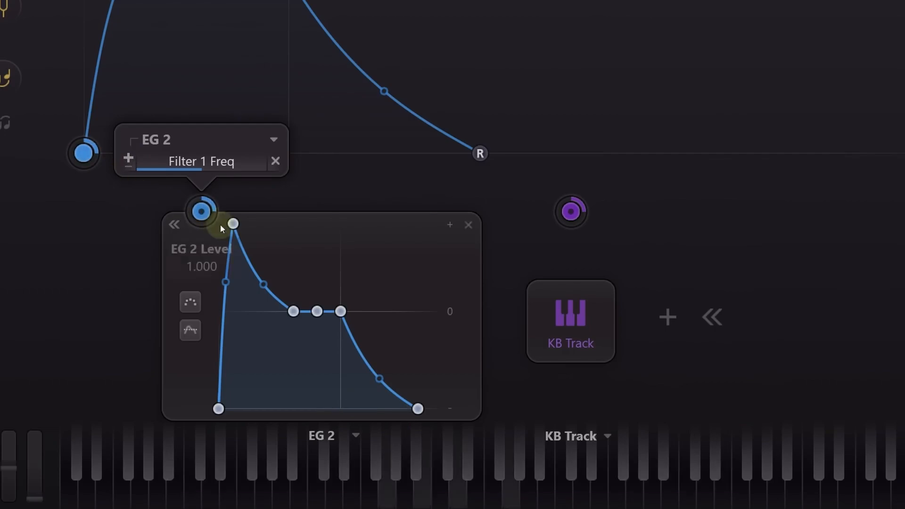
Raise EG 2's sustain to 0.00 dB, lengthen its attack and release, and increase the Filter 1 Freq modulation amount
{"action": "mouse_move", "coordinate": [316, 311]}
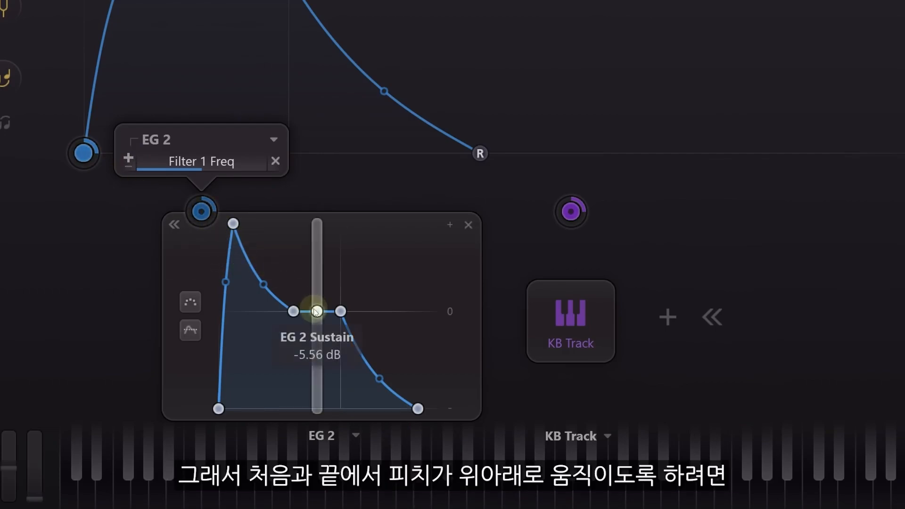
{"action": "left_click_drag", "start_coordinate": [320, 315], "coordinate": [318, 210]}
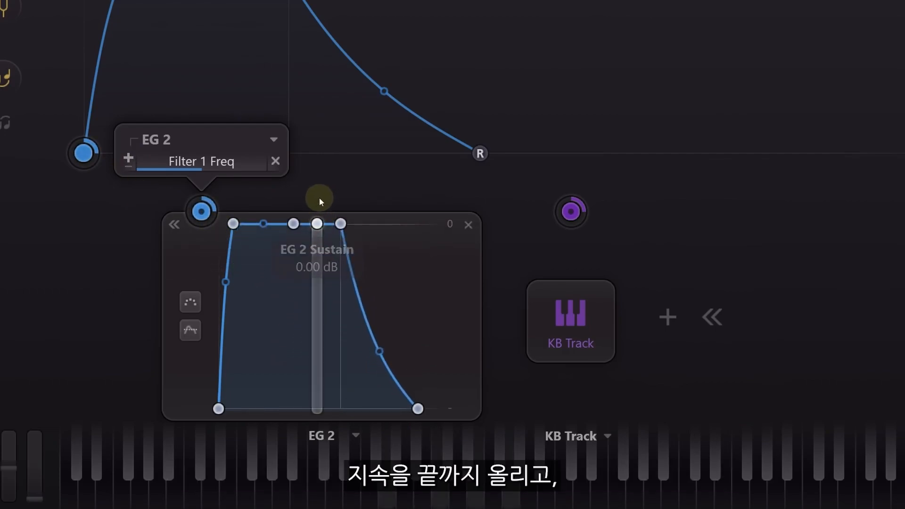
{"action": "mouse_move", "coordinate": [230, 228]}
{"action": "left_click_drag", "start_coordinate": [232, 228], "coordinate": [294, 228]}
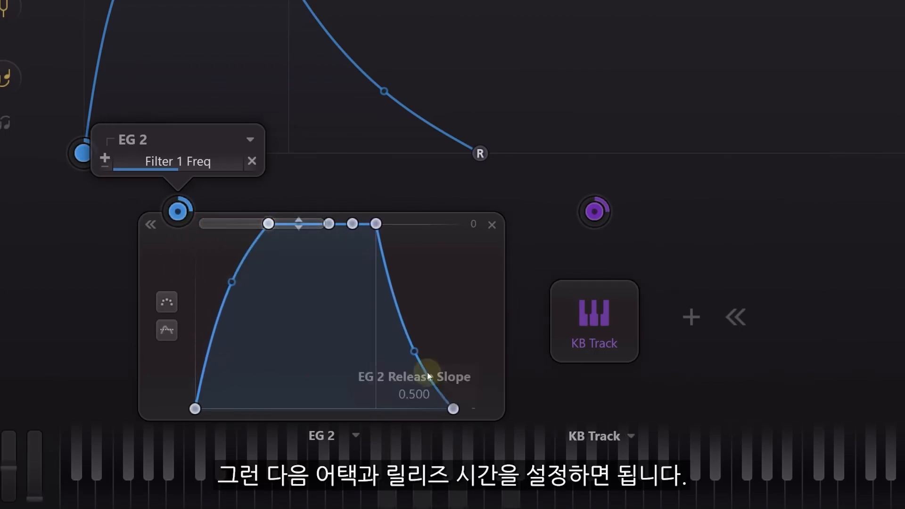
{"action": "left_click_drag", "start_coordinate": [443, 408], "coordinate": [506, 421]}
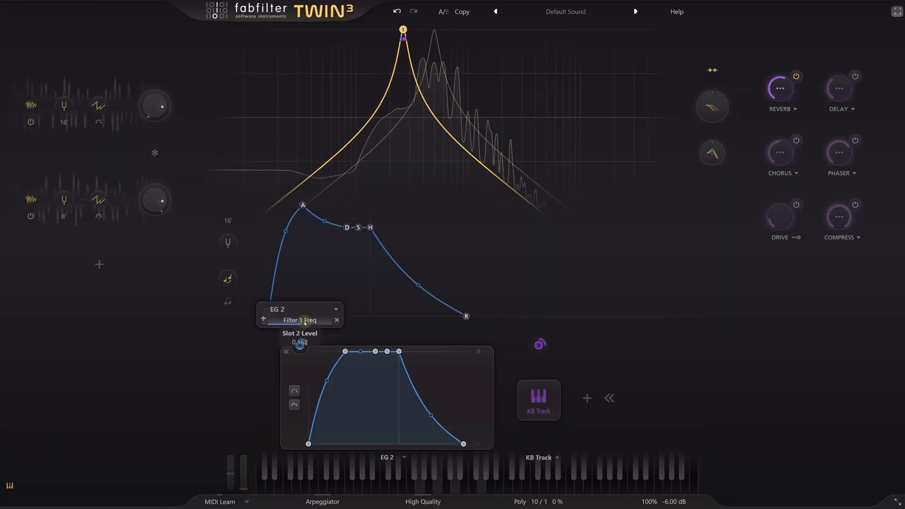
{"action": "scroll", "coordinate": [304, 322], "scroll_direction": "up", "scroll_amount": 1}
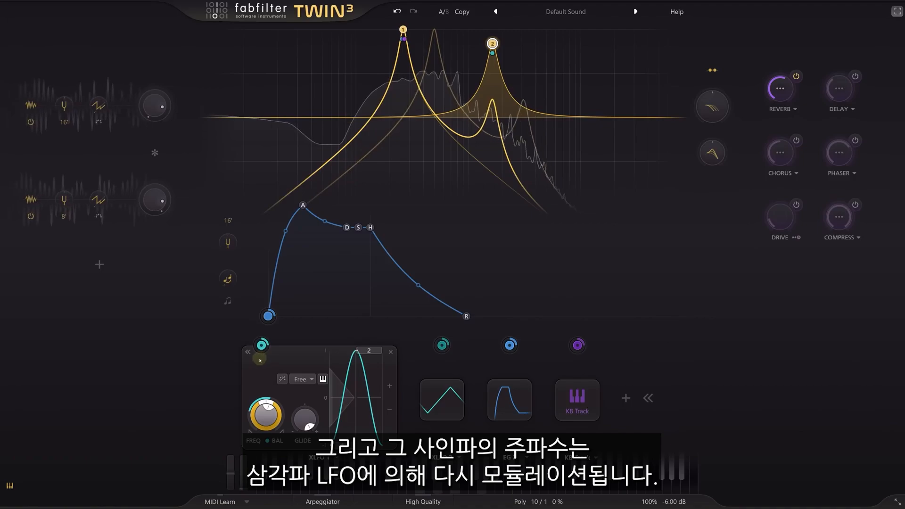
Try raising the XLFO 1 frequency toward its upper limit
{"action": "mouse_move", "coordinate": [267, 419]}
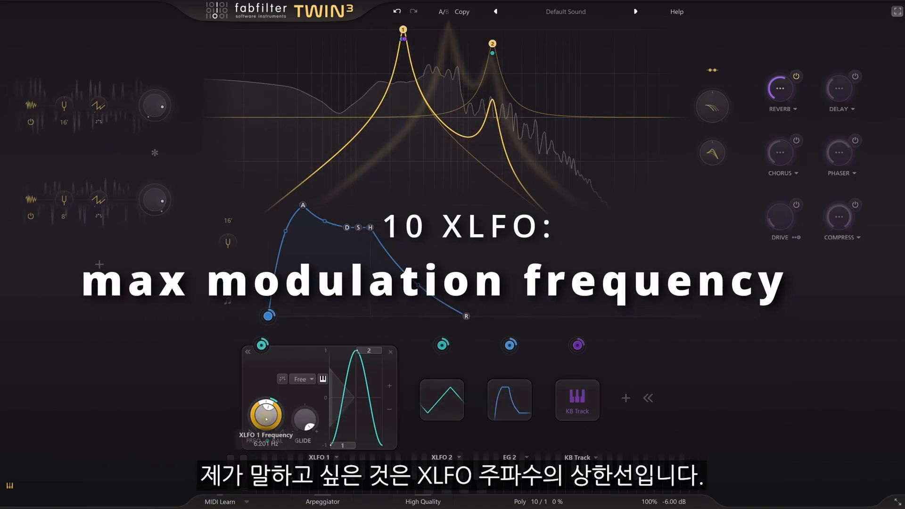
{"action": "left_click_drag", "start_coordinate": [266, 419], "coordinate": [265, 338]}
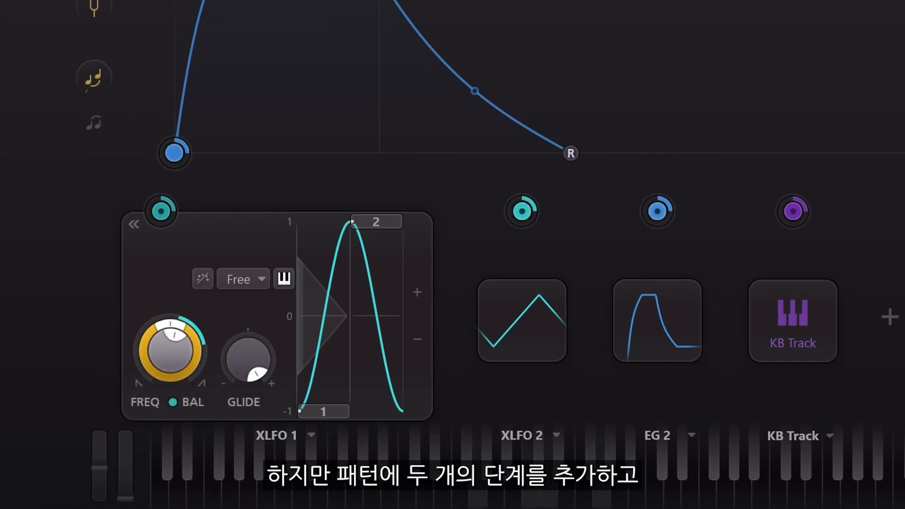
Add steps 3 to 6 to the XLFO 1 pattern and lower steps 3 and 5 to form three sine cycles
{"action": "left_click", "coordinate": [418, 288]}
{"action": "left_click", "coordinate": [516, 293]}
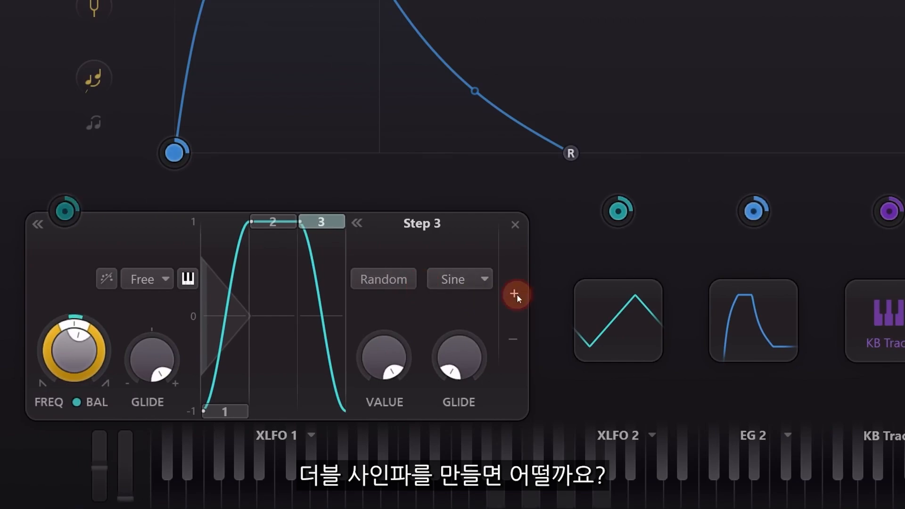
{"action": "left_click_drag", "start_coordinate": [299, 222], "coordinate": [298, 461]}
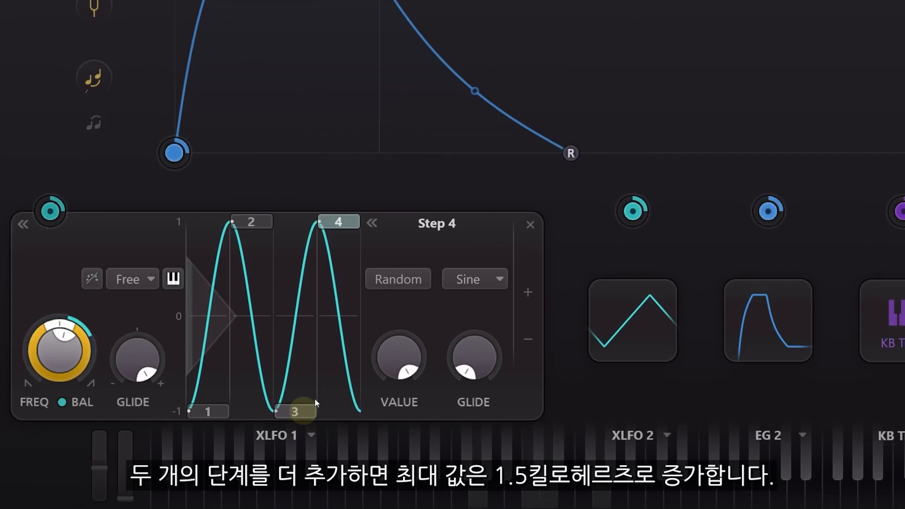
{"action": "left_click", "coordinate": [528, 292]}
{"action": "left_click", "coordinate": [545, 292]}
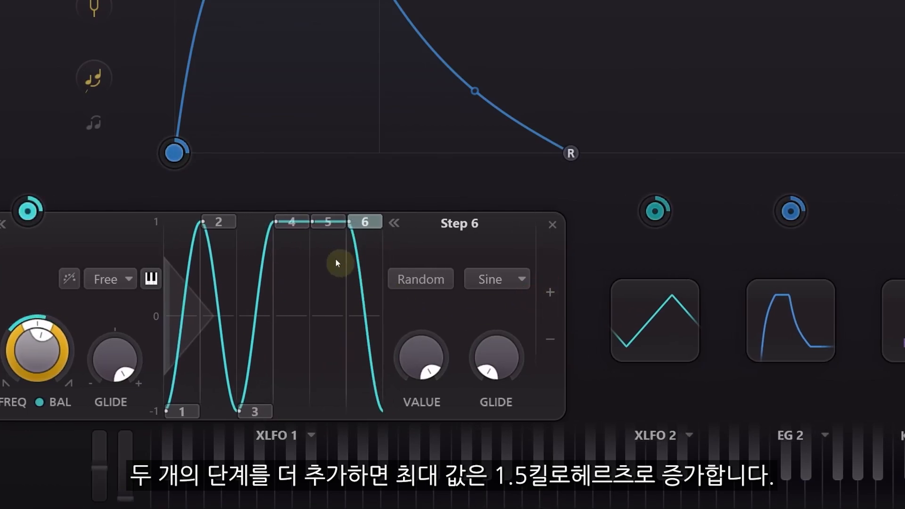
{"action": "left_click_drag", "start_coordinate": [330, 223], "coordinate": [325, 384]}
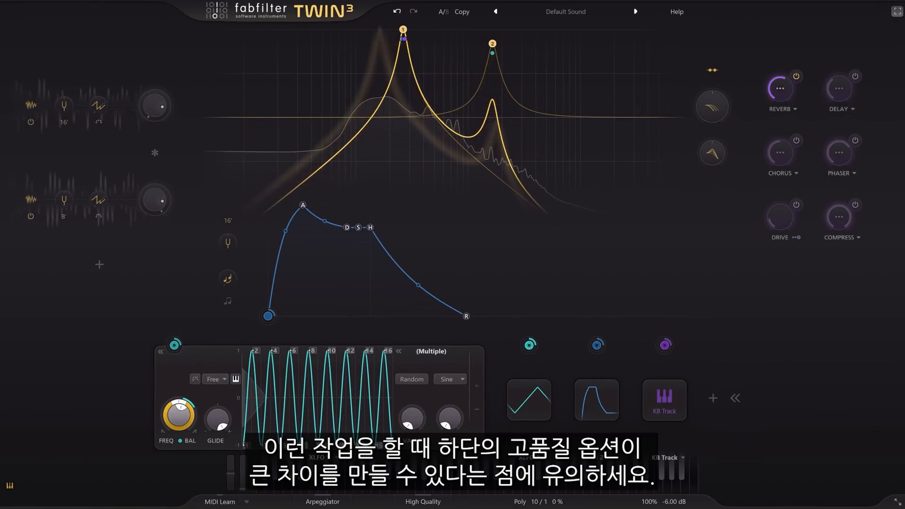
Toggle the High Quality processing option
{"action": "left_click", "coordinate": [424, 502]}
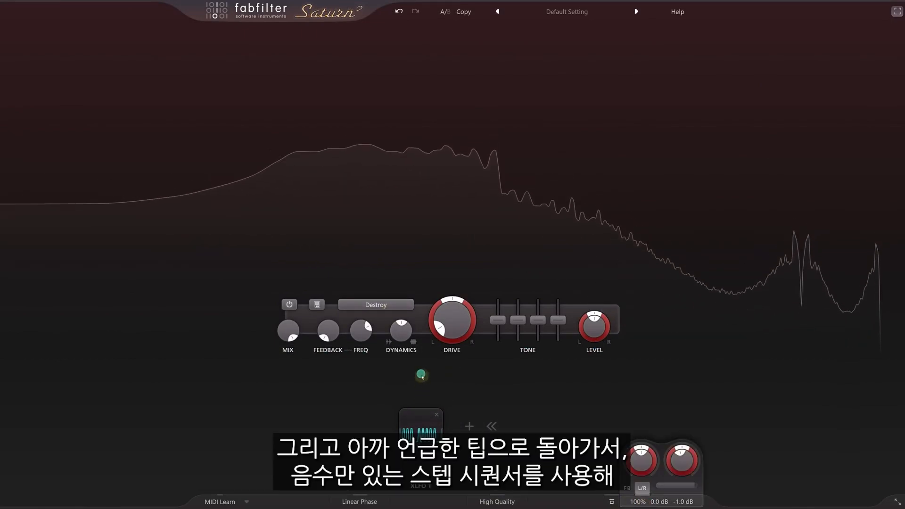
In Saturn 2, assign XLFO 1 to the master Output Gain and increase the modulation slot's level
{"action": "left_click_drag", "start_coordinate": [420, 373], "coordinate": [681, 461]}
{"action": "mouse_move", "coordinate": [742, 466]}
{"action": "scroll", "coordinate": [743, 467], "scroll_direction": "up", "scroll_amount": 3}
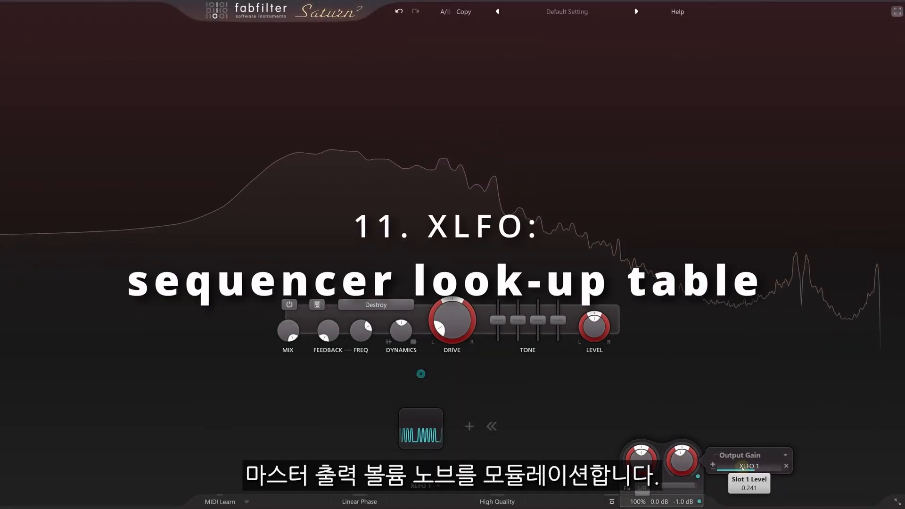
{"action": "scroll", "coordinate": [742, 467], "scroll_direction": "up", "scroll_amount": 2}
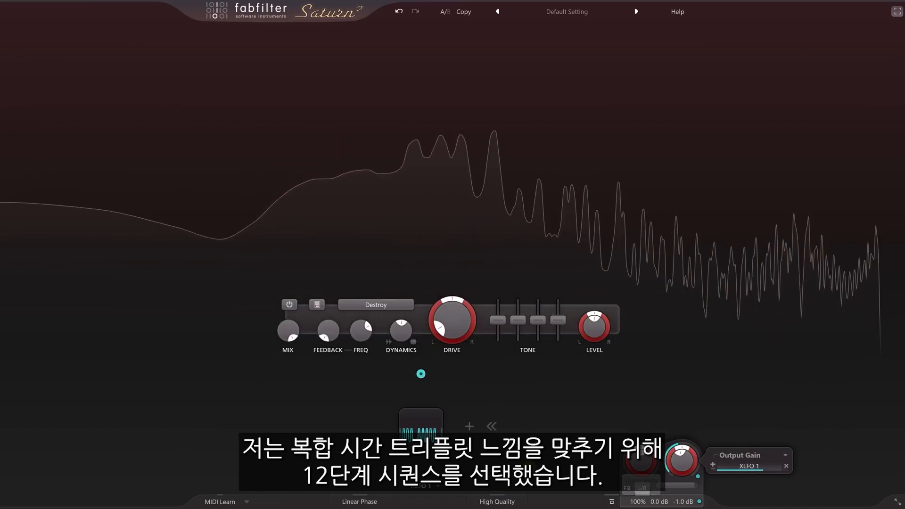
Expand the XLFO 1 sequencer, shift its phase offset to step 9, and reset the offset to 0
{"action": "left_click", "coordinate": [420, 424]}
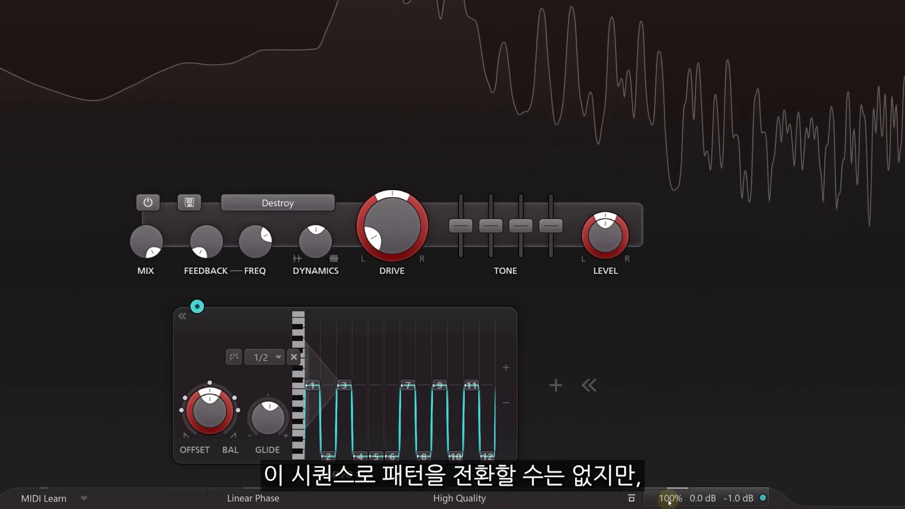
{"action": "mouse_move", "coordinate": [308, 377]}
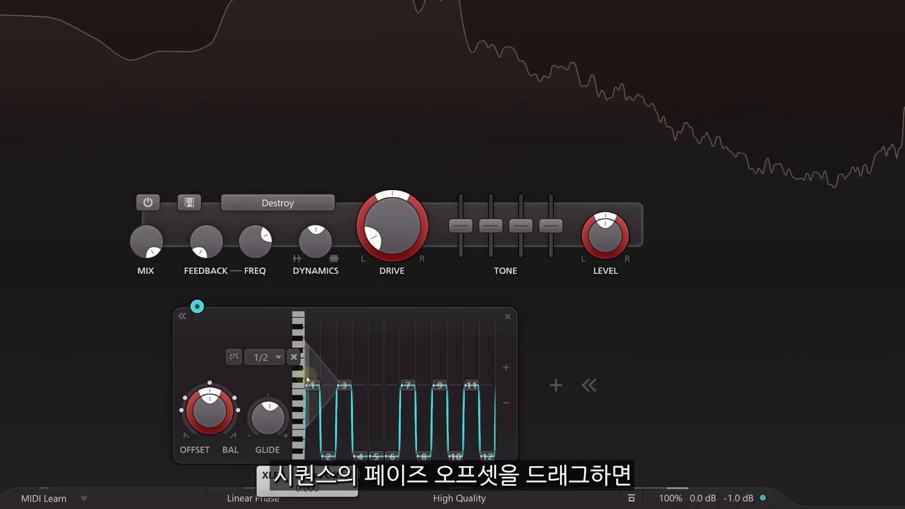
{"action": "left_click_drag", "start_coordinate": [307, 379], "coordinate": [434, 404]}
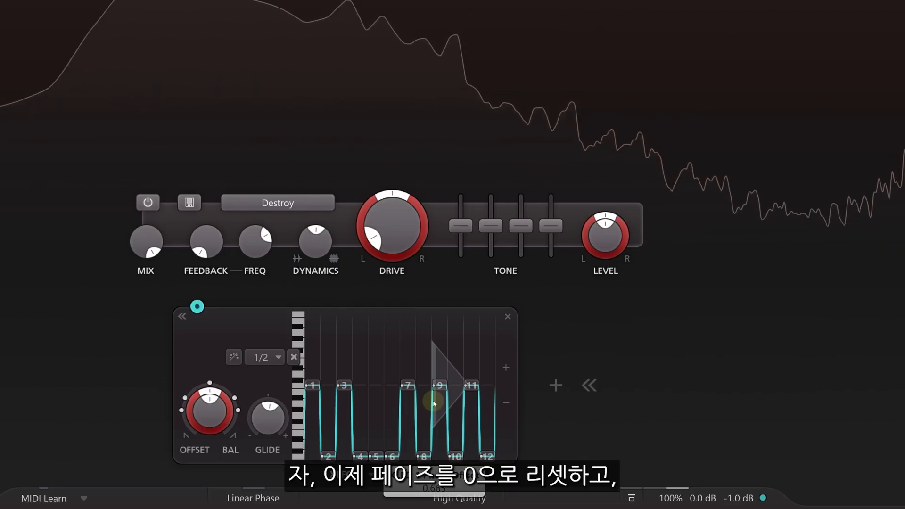
{"action": "double_click", "coordinate": [434, 403]}
{"action": "type", "text": "0"}
{"action": "key", "text": "Return"}
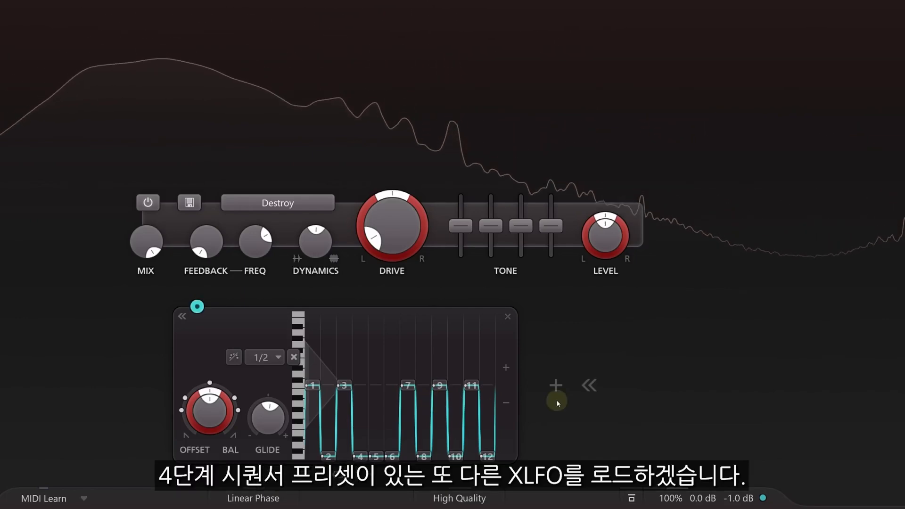
Add a second XLFO as a modulation source
{"action": "left_click", "coordinate": [555, 384]}
{"action": "left_click", "coordinate": [609, 289]}
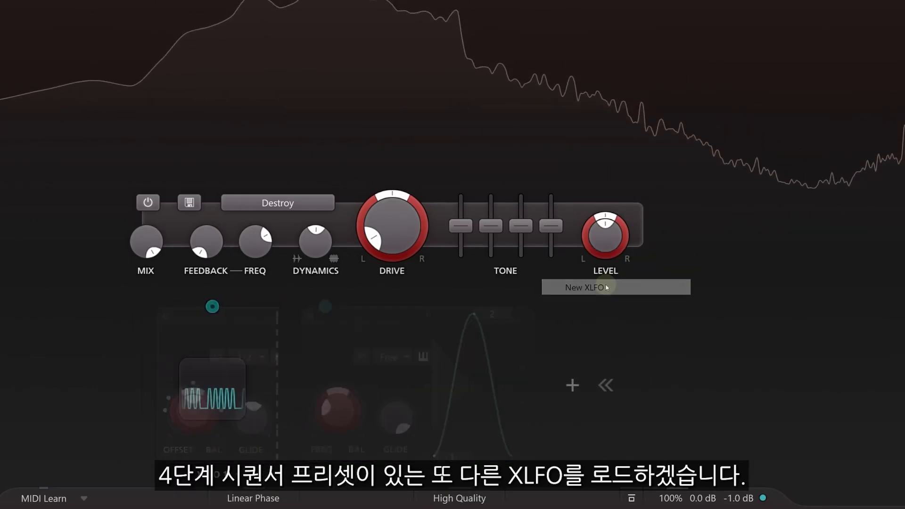
Load the 4 Step Sequence 1 preset into XLFO 2 and set its sync mode to 4
{"action": "left_click", "coordinate": [422, 474]}
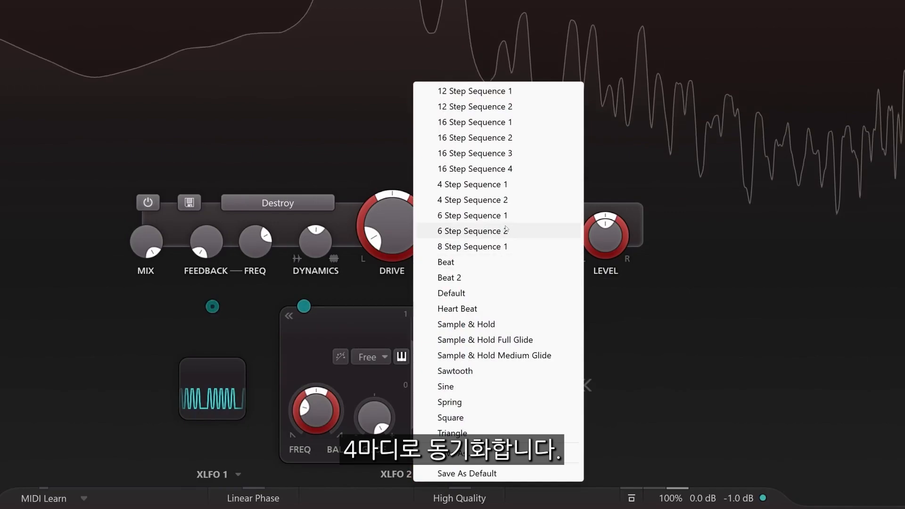
{"action": "left_click", "coordinate": [472, 184]}
{"action": "left_click", "coordinate": [348, 362]}
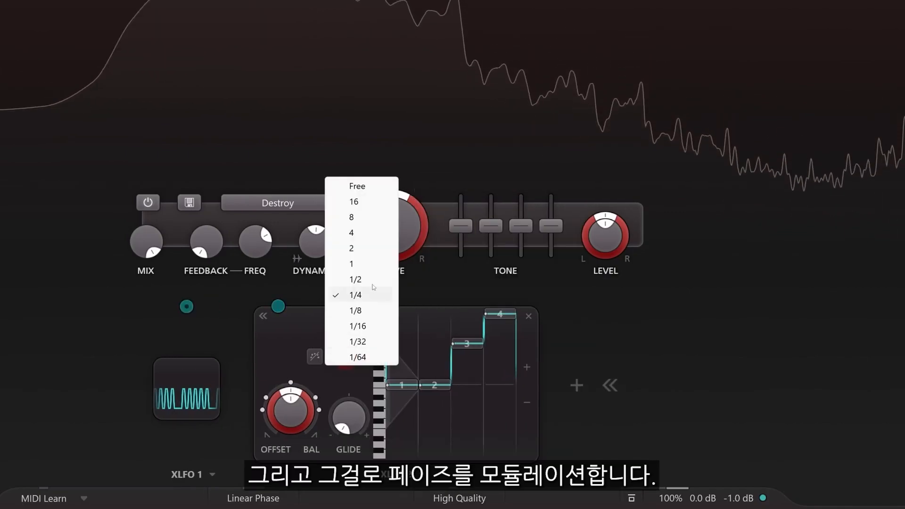
{"action": "left_click", "coordinate": [370, 232]}
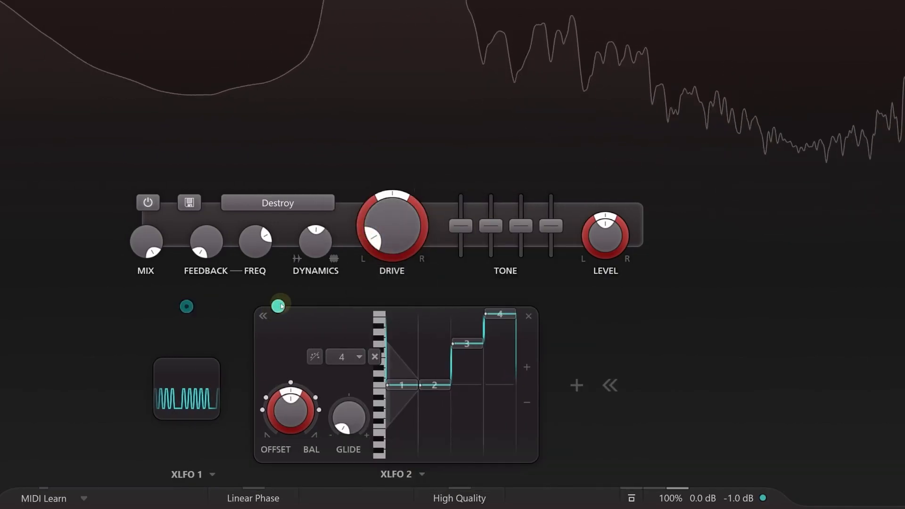
Assign XLFO 2 to the Phase Offset of XLFO 1, keeping the default modulation depth
{"action": "left_click_drag", "start_coordinate": [278, 306], "coordinate": [256, 386]}
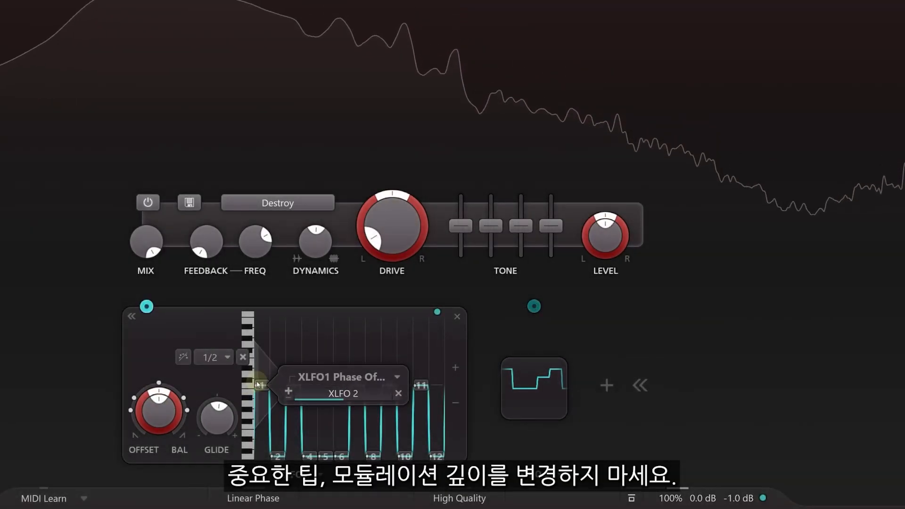
{"action": "mouse_move", "coordinate": [336, 398]}
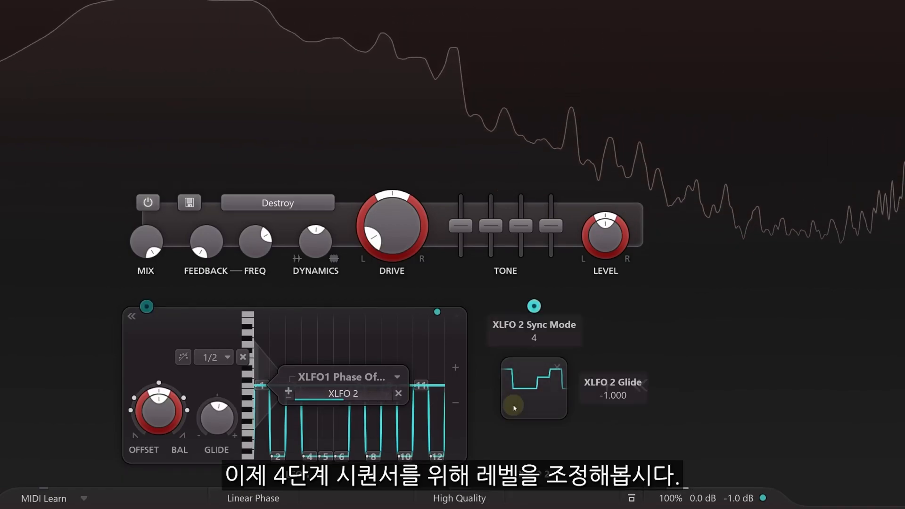
Set the value of step 2 in the XLFO 2 sequence to 0.333
{"action": "left_click", "coordinate": [535, 402]}
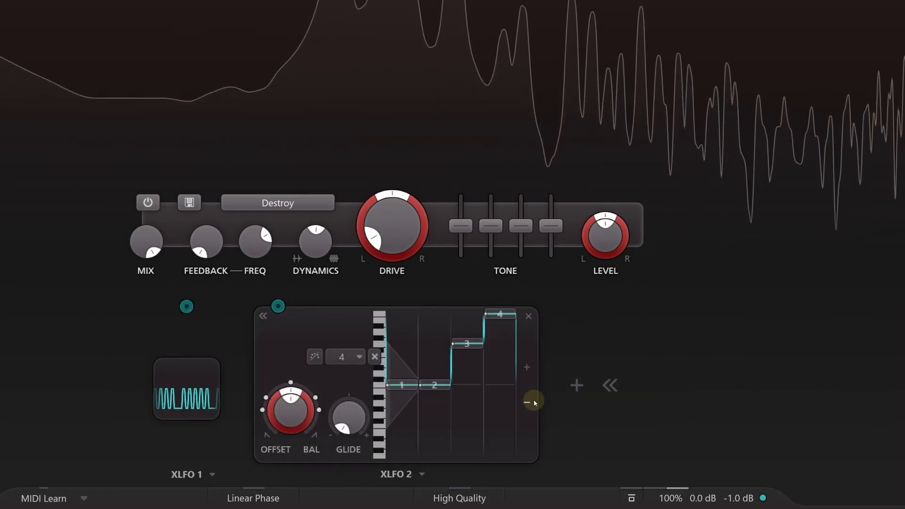
{"action": "left_click", "coordinate": [436, 385]}
{"action": "double_click", "coordinate": [489, 419]}
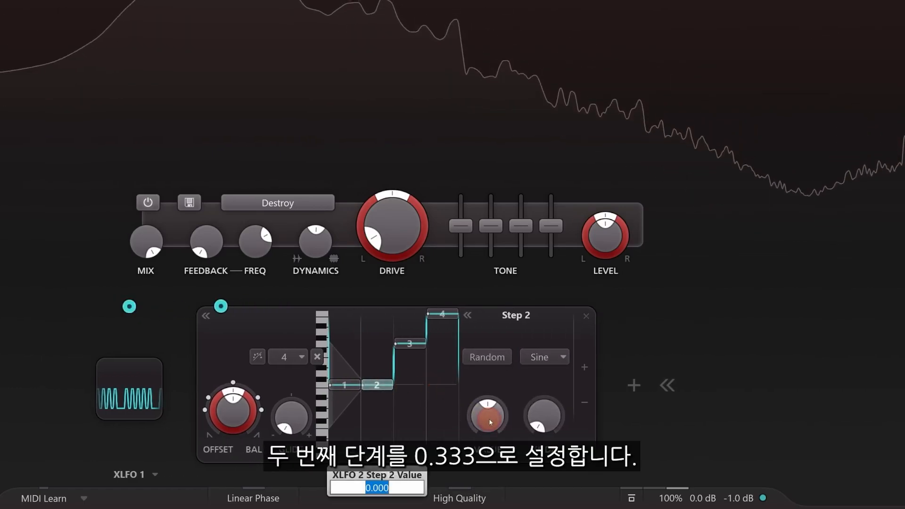
{"action": "type", "text": "0.333"}
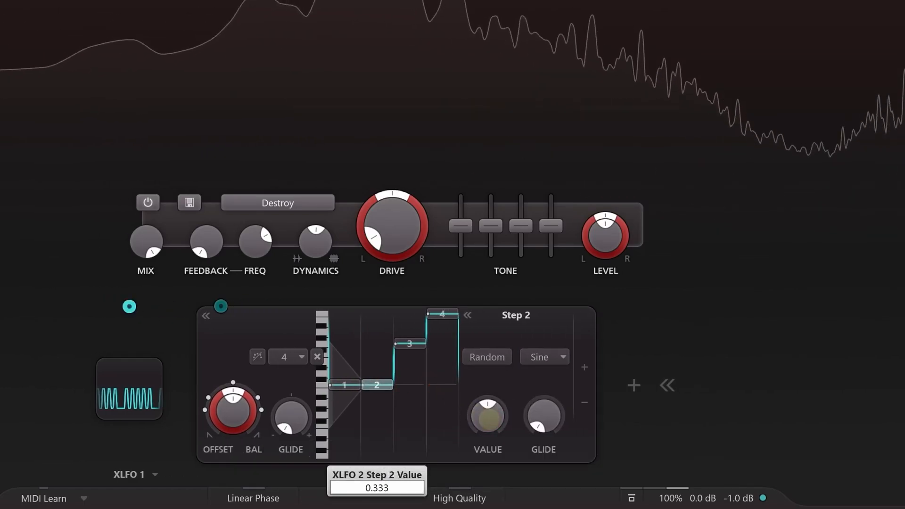
{"action": "key", "text": "Return"}
Set the value of step 3 in the XLFO 2 sequence to 0.667 and step 4 to 0.167
{"action": "left_click", "coordinate": [410, 343]}
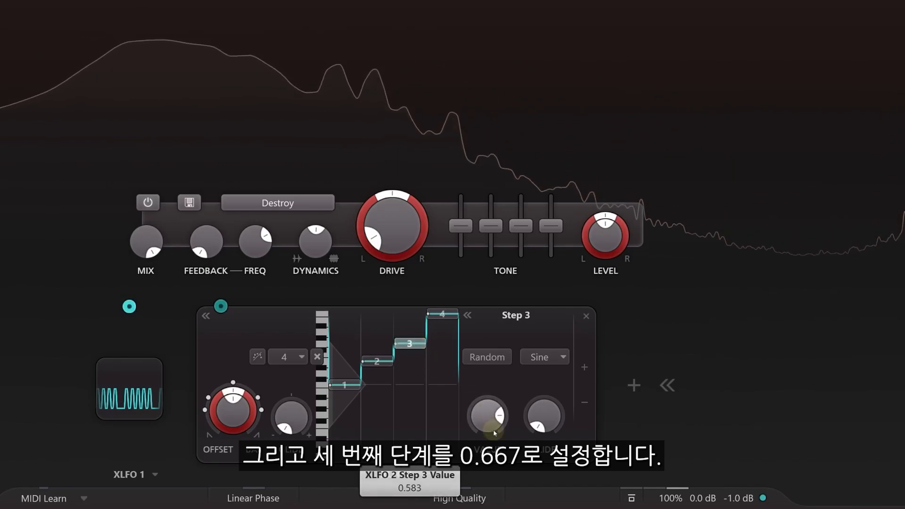
{"action": "double_click", "coordinate": [484, 420]}
{"action": "type", "text": "0.6"}
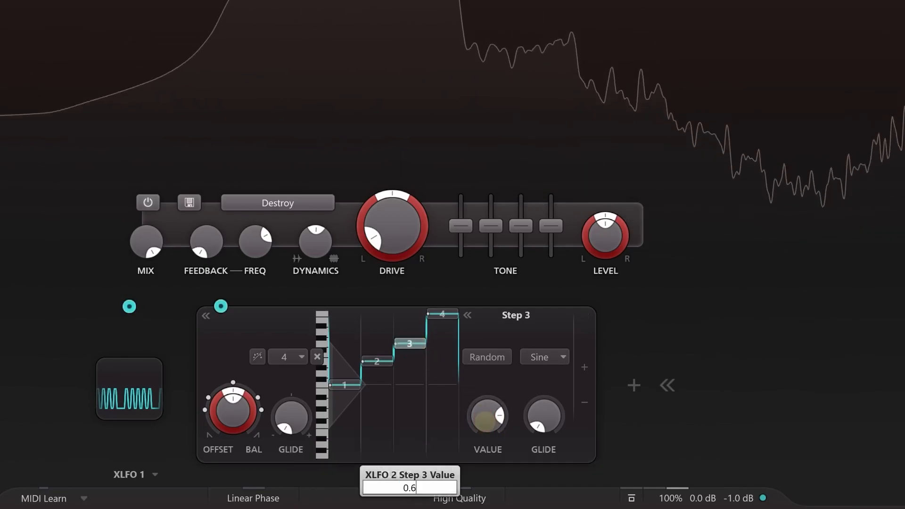
{"action": "key", "text": "Return"}
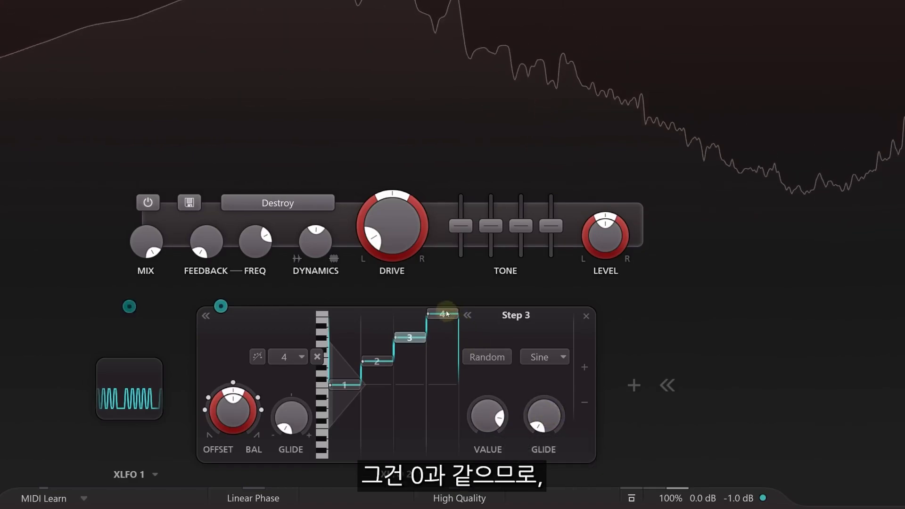
{"action": "double_click", "coordinate": [486, 419]}
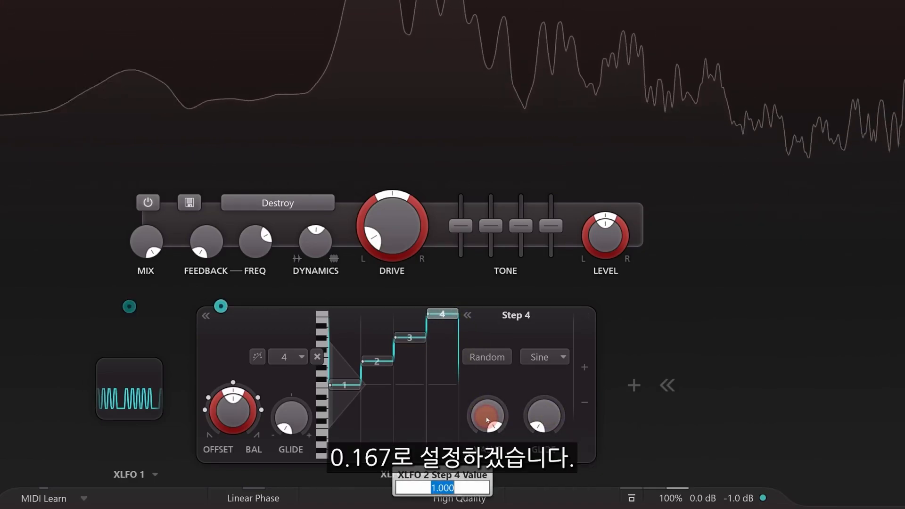
{"action": "type", "text": "0.167"}
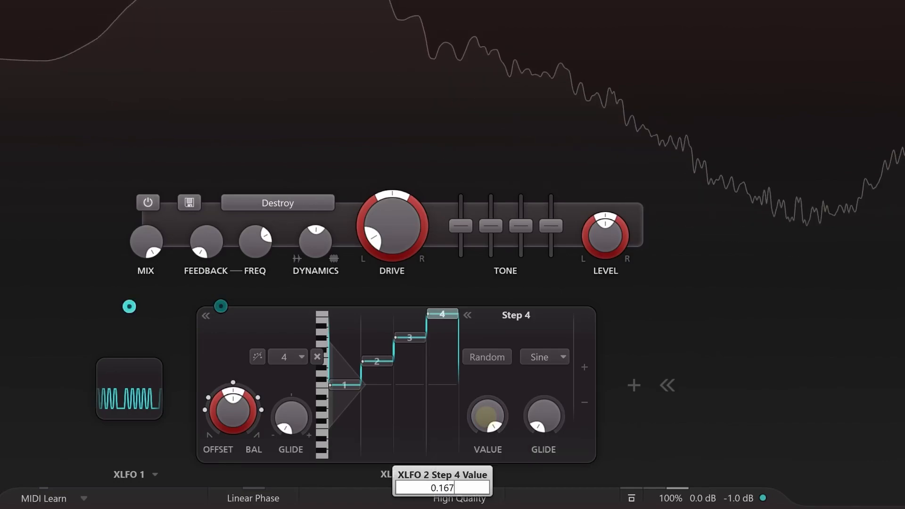
{"action": "key", "text": "Return"}
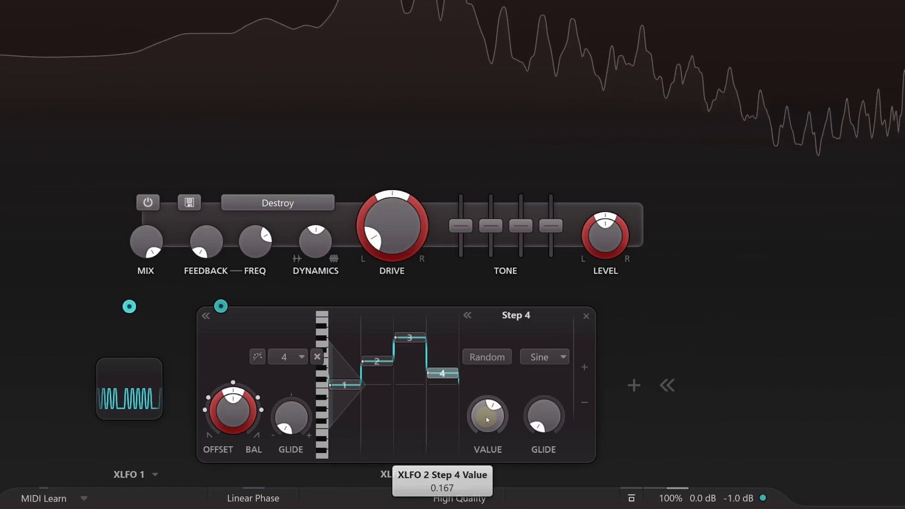
Expand XLFO 1 and bypass the XLFO 2 modulation of its Phase Offset
{"action": "left_click", "coordinate": [139, 386]}
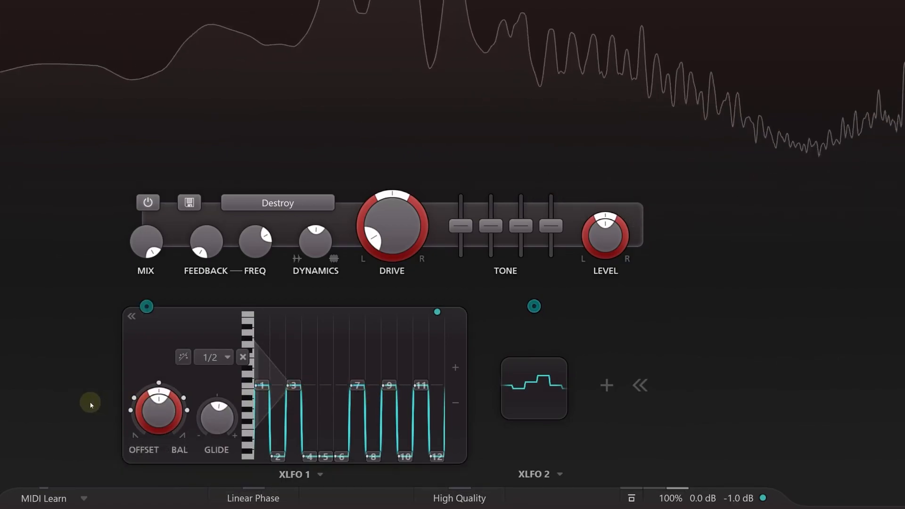
{"action": "mouse_move", "coordinate": [534, 306]}
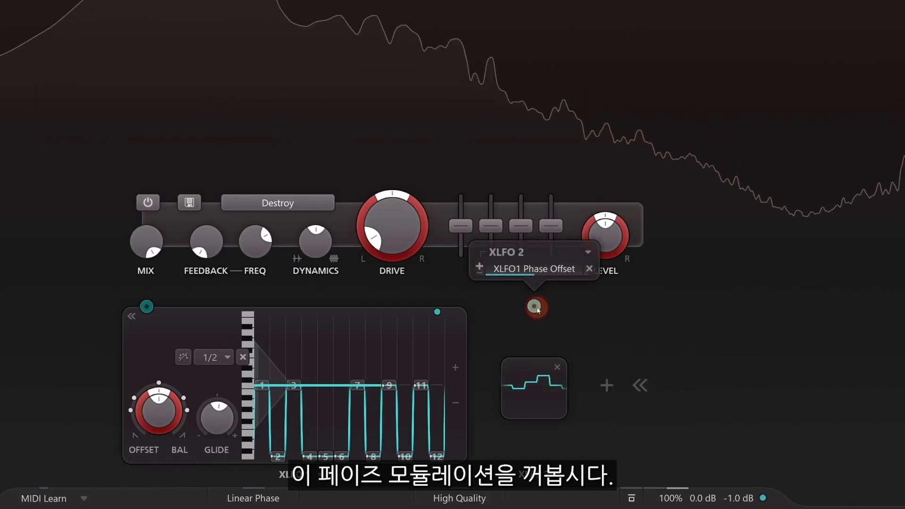
{"action": "left_click", "coordinate": [493, 269]}
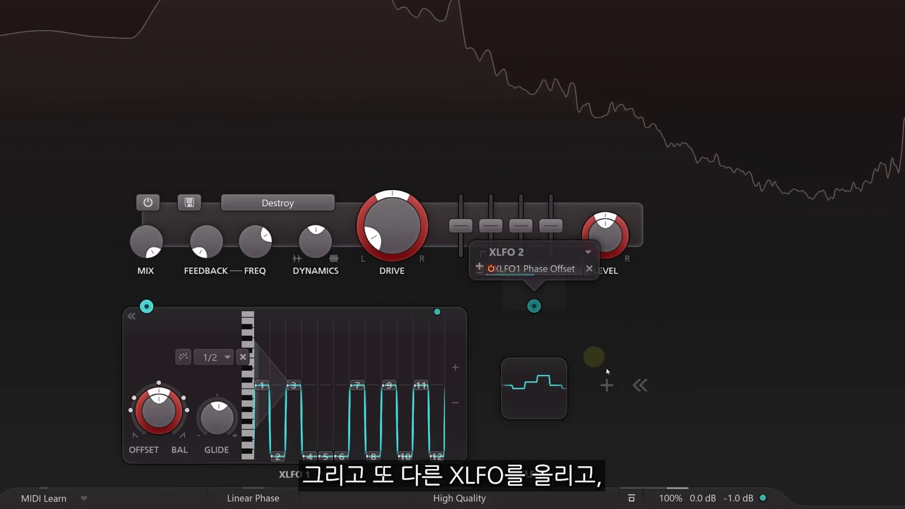
Add a third XLFO with the Sample & Hold preset and set its sync mode to 1
{"action": "left_click", "coordinate": [603, 386]}
{"action": "left_click", "coordinate": [633, 287]}
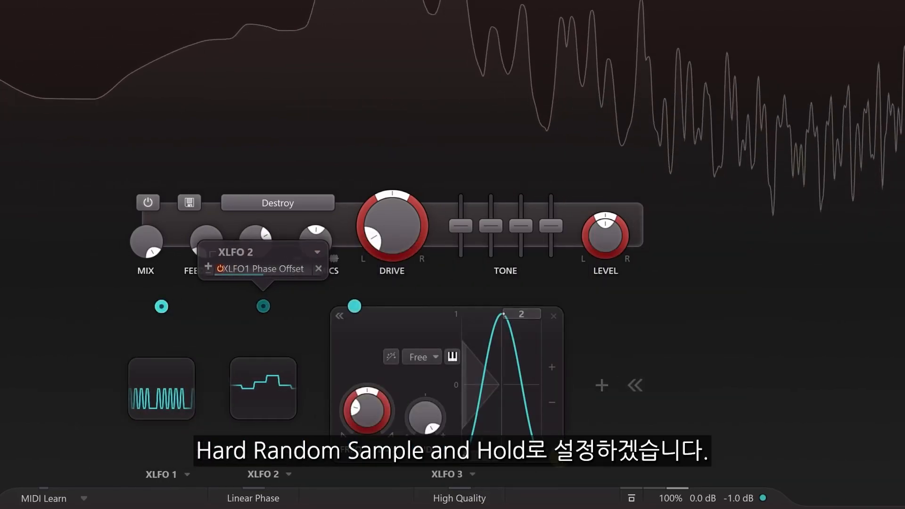
{"action": "left_click", "coordinate": [471, 477]}
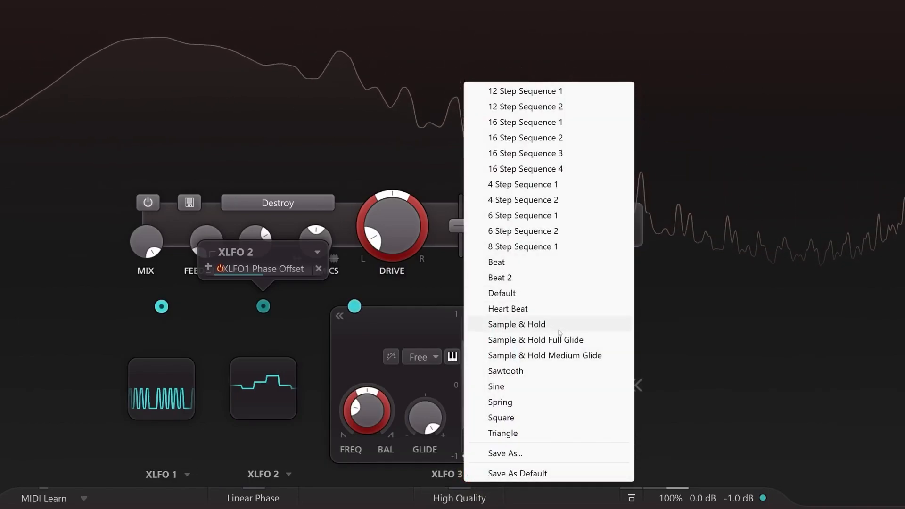
{"action": "left_click", "coordinate": [555, 323]}
{"action": "left_click", "coordinate": [555, 325]}
{"action": "left_click", "coordinate": [453, 357]}
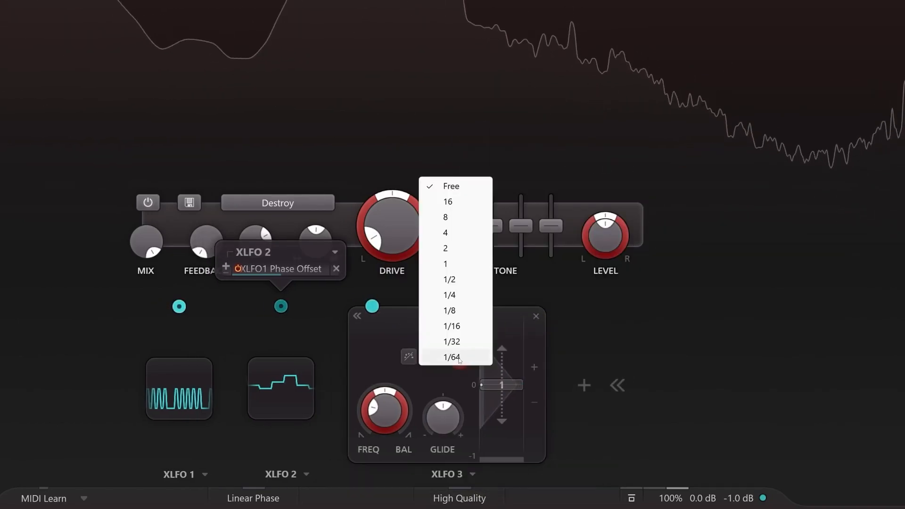
{"action": "left_click", "coordinate": [454, 267]}
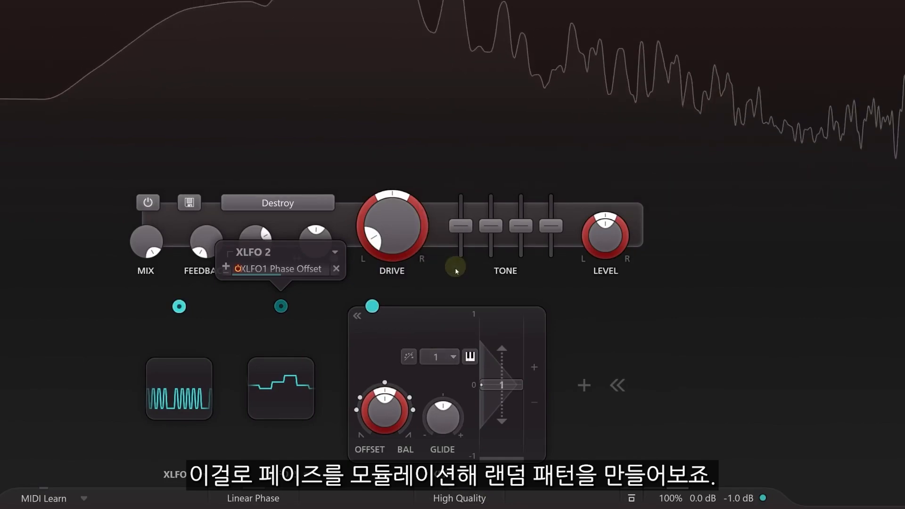
Try modulating XLFO 1's Phase Offset with XLFO 3, and remove that assignment after checking the random start points
{"action": "left_click_drag", "start_coordinate": [372, 306], "coordinate": [208, 384]}
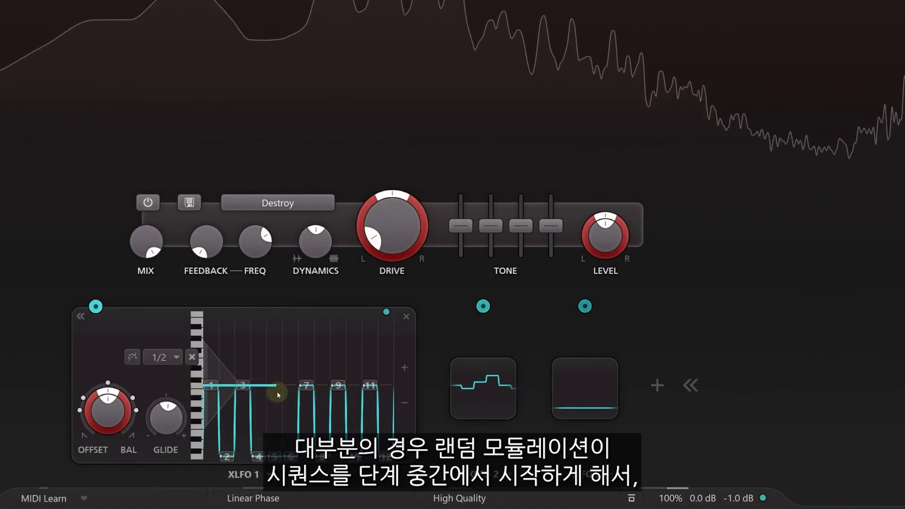
{"action": "left_click_drag", "start_coordinate": [250, 396], "coordinate": [364, 400]}
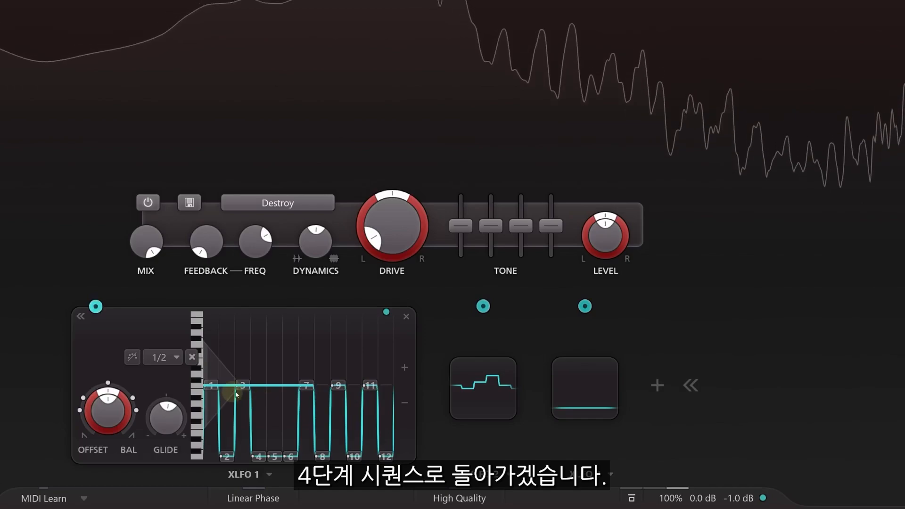
{"action": "mouse_move", "coordinate": [584, 306]}
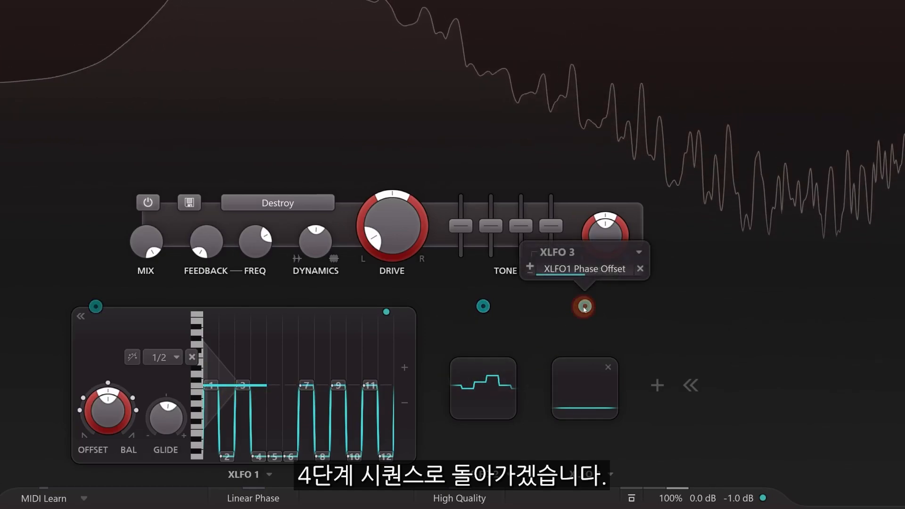
{"action": "left_click", "coordinate": [641, 269]}
Re-enable XLFO 2's modulation of XLFO 1's Phase Offset and set XLFO 2 to Free mode at its lowest frequency
{"action": "left_click", "coordinate": [485, 388]}
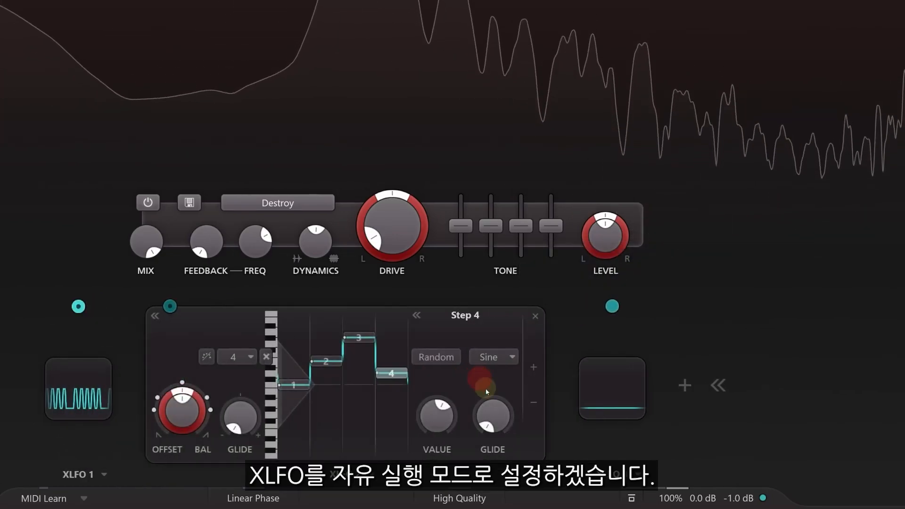
{"action": "mouse_move", "coordinate": [168, 307]}
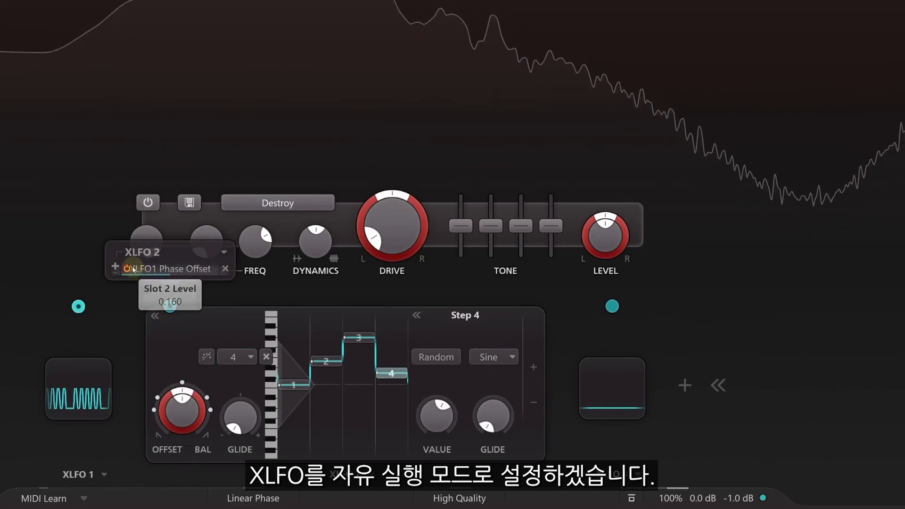
{"action": "left_click", "coordinate": [248, 358]}
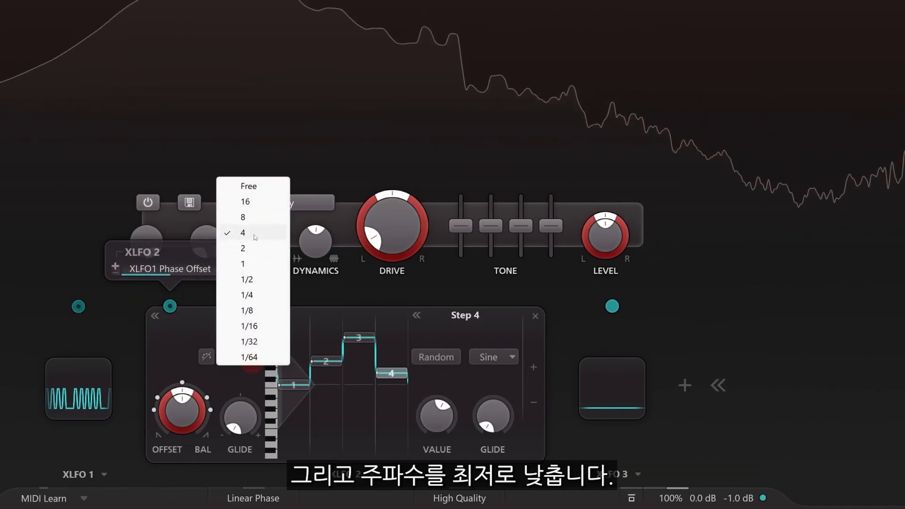
{"action": "left_click", "coordinate": [249, 186]}
{"action": "mouse_move", "coordinate": [187, 408]}
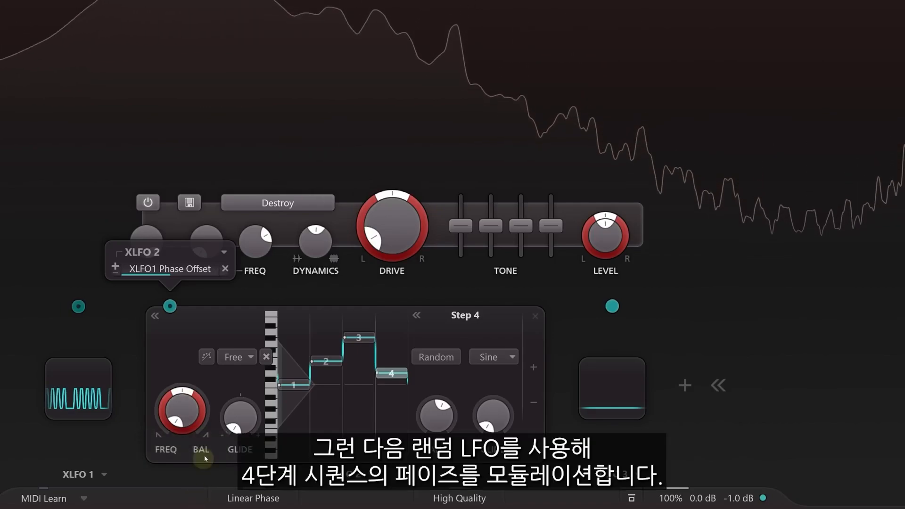
Assign XLFO 3 to the Phase Offset of XLFO 2 and expand XLFO 1
{"action": "left_click_drag", "start_coordinate": [611, 307], "coordinate": [280, 381]}
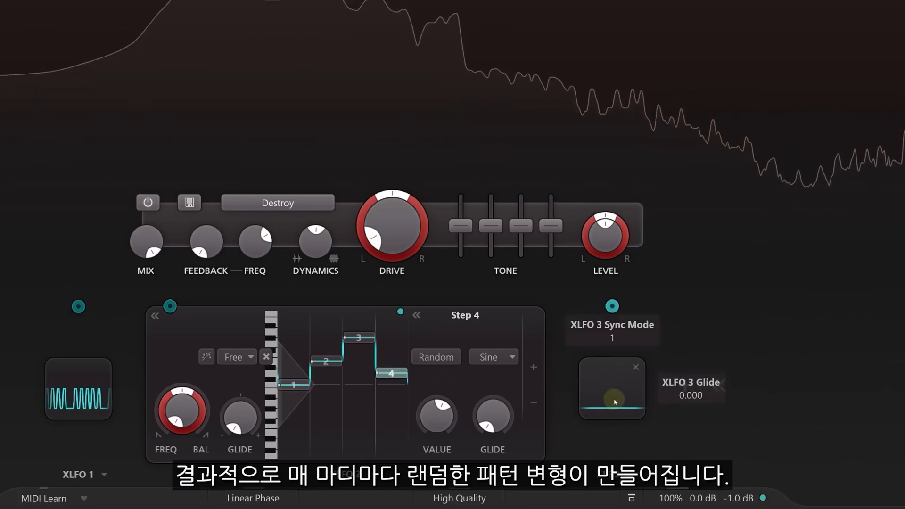
{"action": "left_click", "coordinate": [64, 402]}
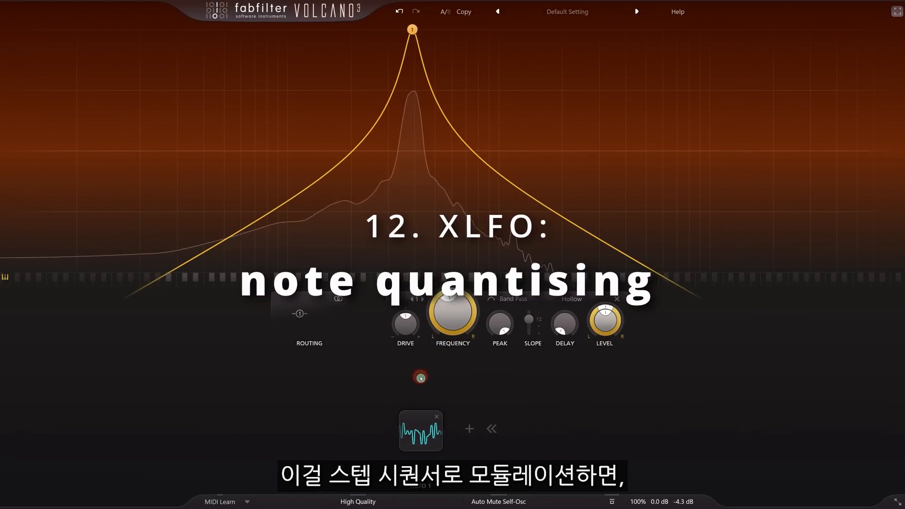
In Volcano 3, assign XLFO 1 to the frequency of filter 1 and expand the XLFO's step sequence
{"action": "left_click_drag", "start_coordinate": [421, 377], "coordinate": [413, 30]}
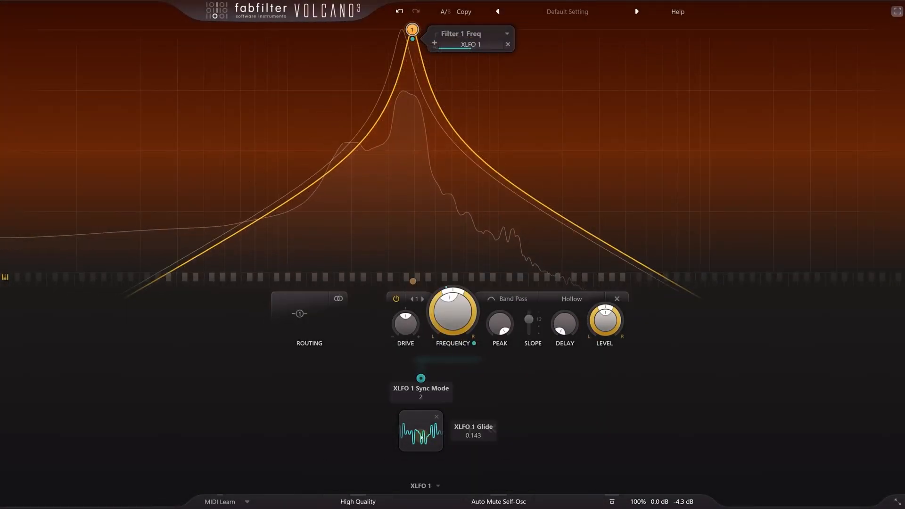
{"action": "left_click", "coordinate": [421, 437]}
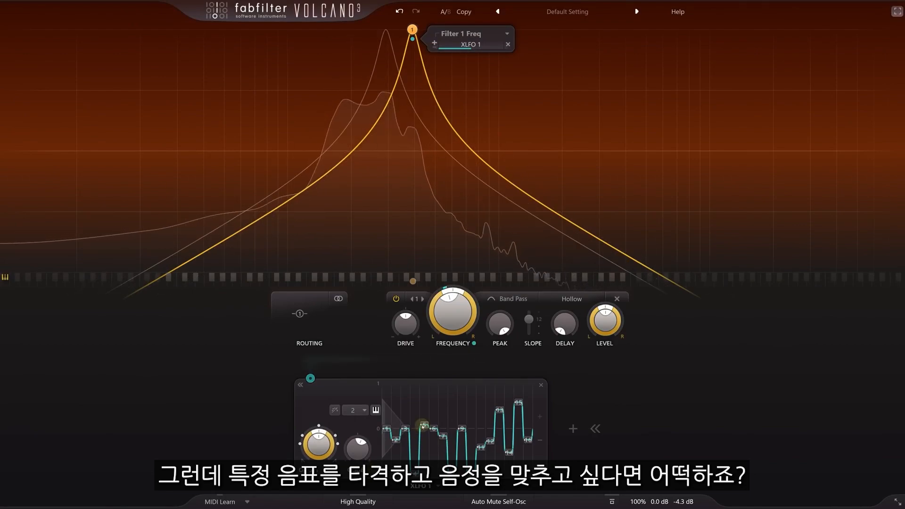
{"action": "left_click", "coordinate": [425, 427]}
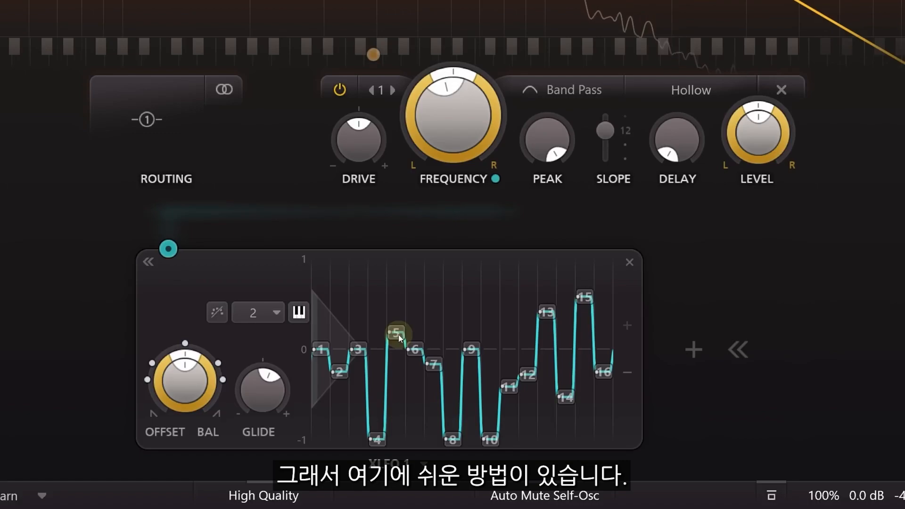
Set XLFO 1's modulation level on Filter 1 Freq to 1.000 and enable keyboard note snapping for its steps
{"action": "left_click", "coordinate": [171, 251]}
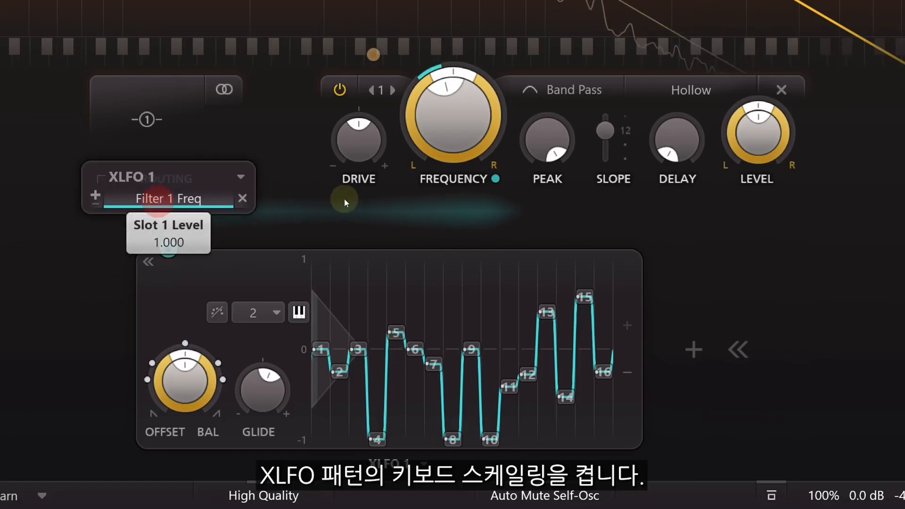
{"action": "left_click", "coordinate": [299, 313]}
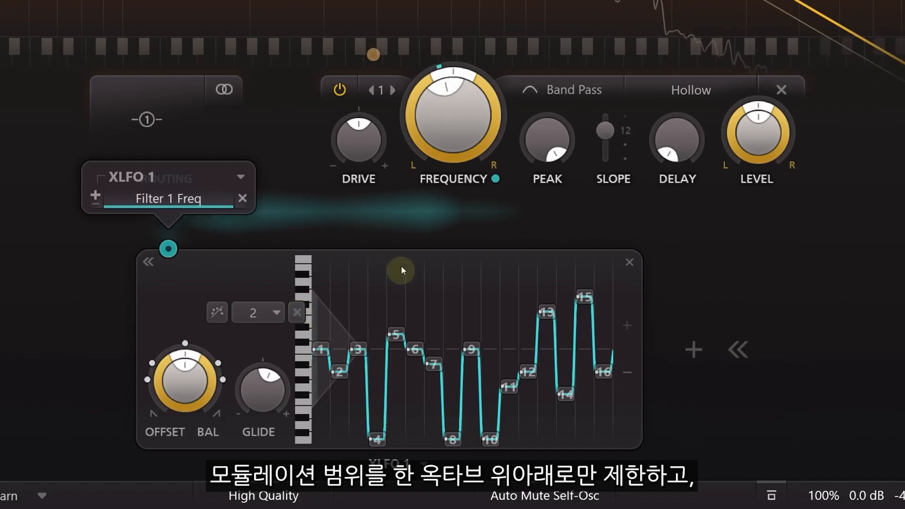
Raise XLFO 1's step 15 to the maximum, shift step 5 up two semitones and back, and raise step 12 to the centre line
{"action": "left_click_drag", "start_coordinate": [587, 290], "coordinate": [585, 271]}
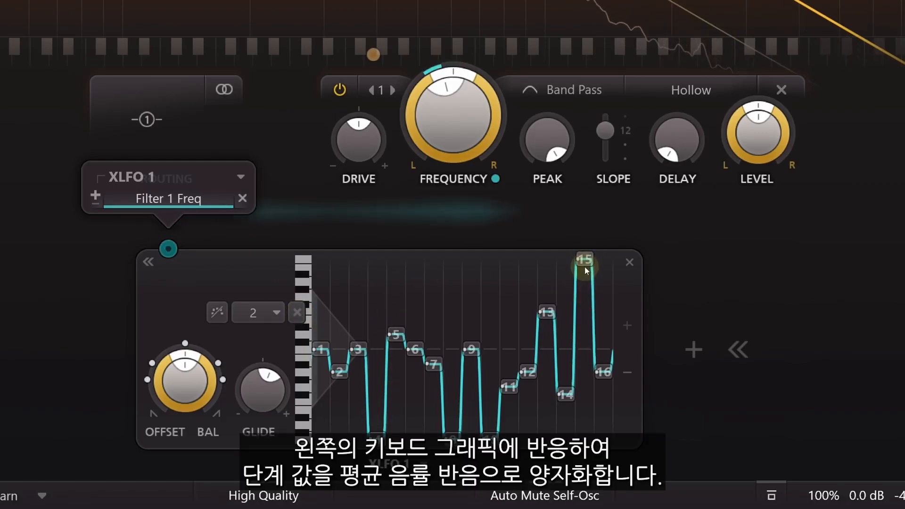
{"action": "left_click", "coordinate": [397, 336]}
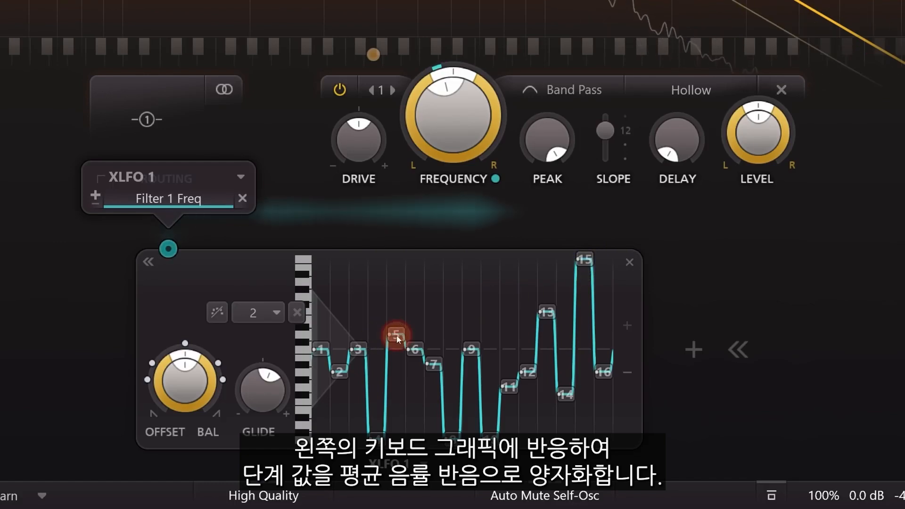
{"action": "left_click_drag", "start_coordinate": [397, 337], "coordinate": [400, 324]}
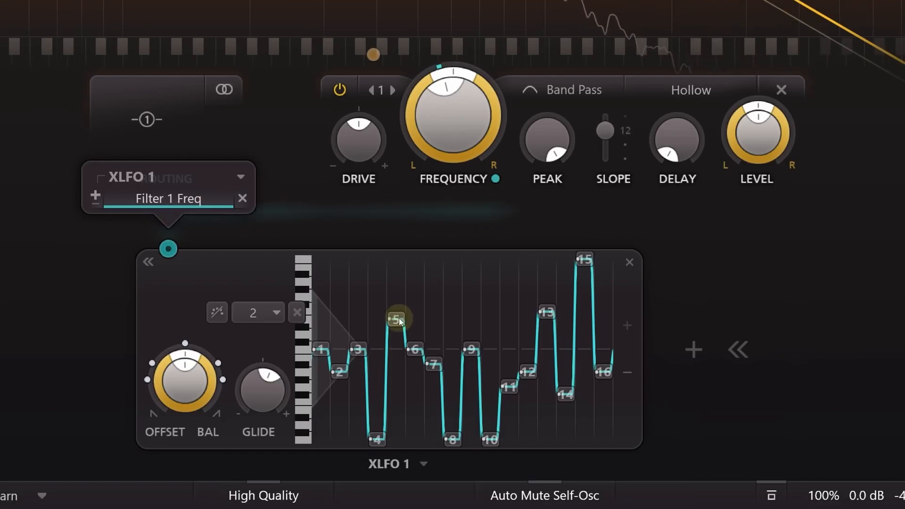
{"action": "left_click_drag", "start_coordinate": [399, 322], "coordinate": [399, 338]}
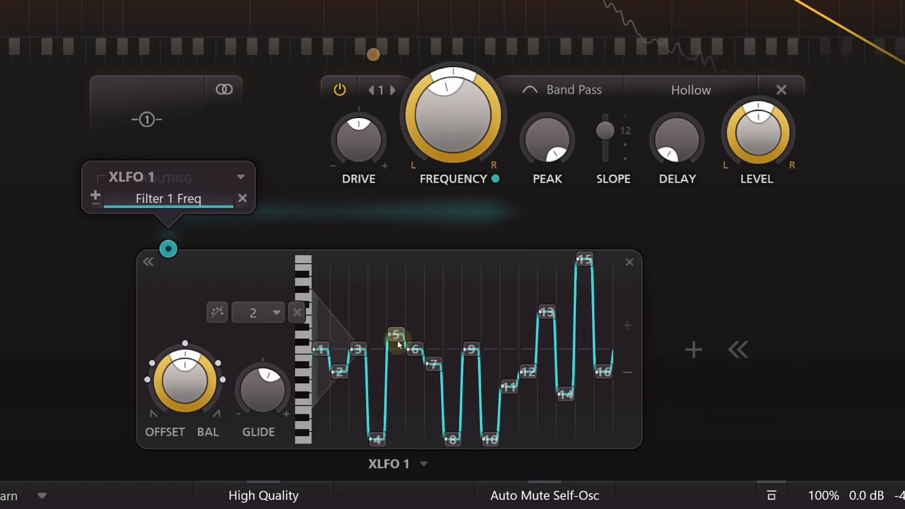
{"action": "left_click", "coordinate": [527, 377]}
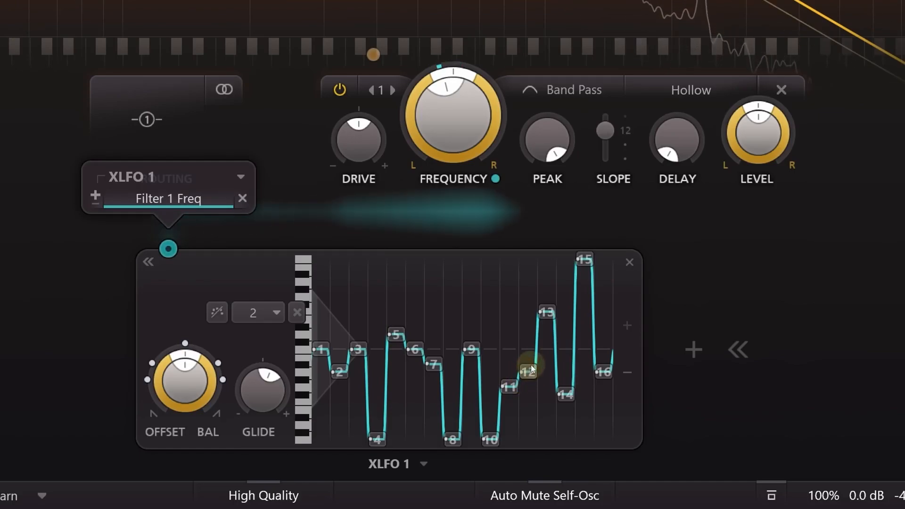
{"action": "left_click_drag", "start_coordinate": [536, 364], "coordinate": [535, 349]}
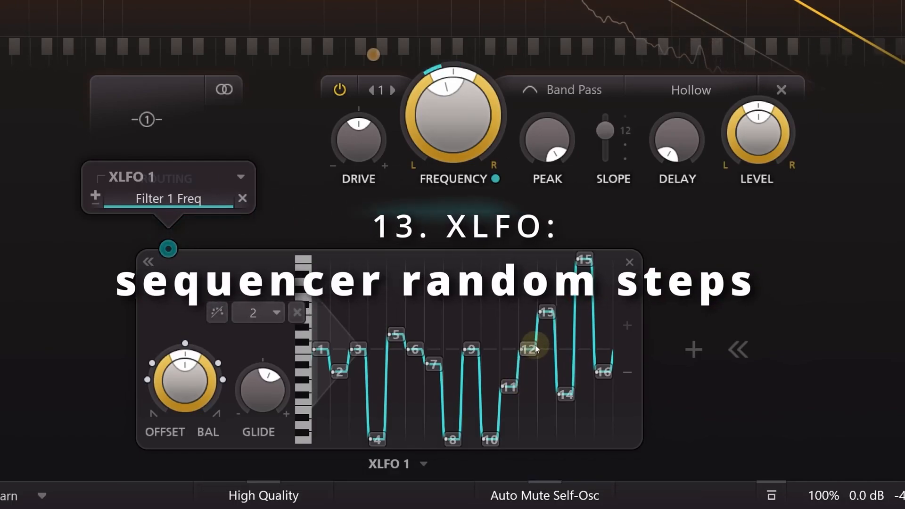
Randomise the values of steps 11, 14, 15 and 16 in the XLFO 1 sequence
{"action": "left_click", "coordinate": [509, 389]}
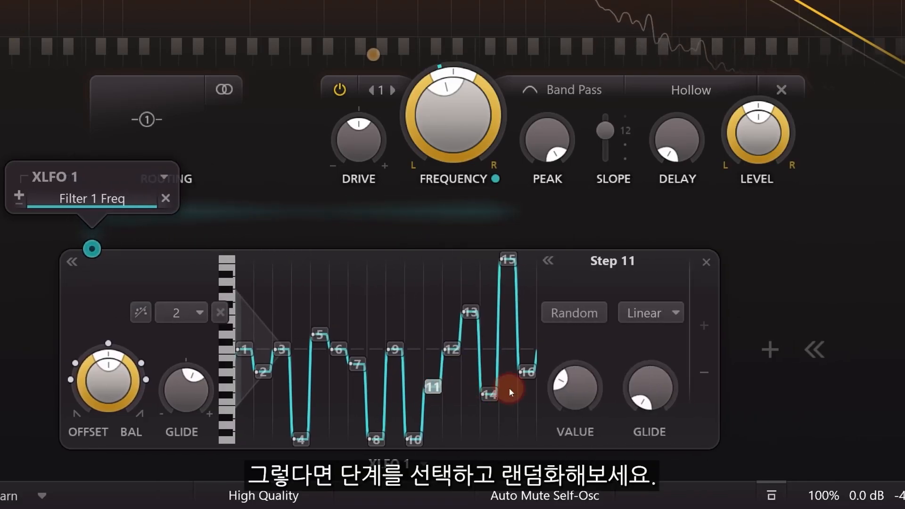
{"action": "left_click", "coordinate": [578, 315]}
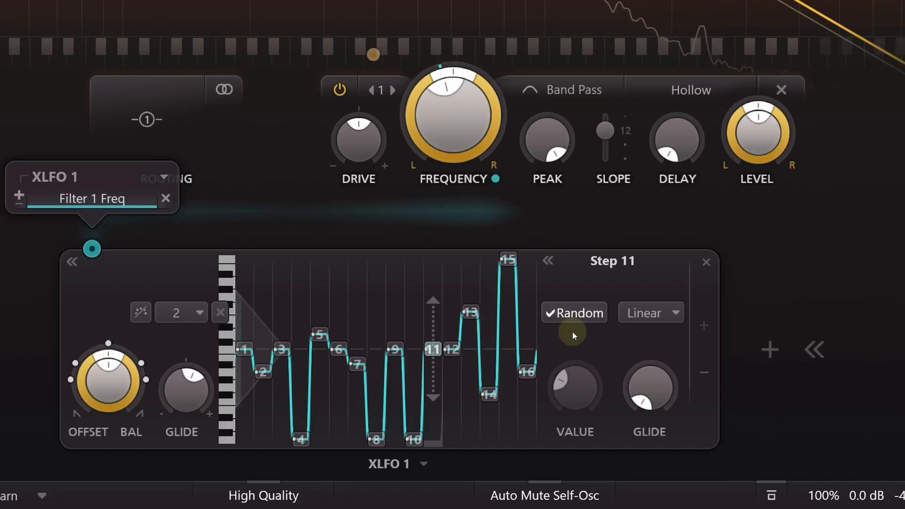
{"action": "left_click", "coordinate": [489, 394]}
{"action": "left_click", "coordinate": [527, 372], "text": "shift"}
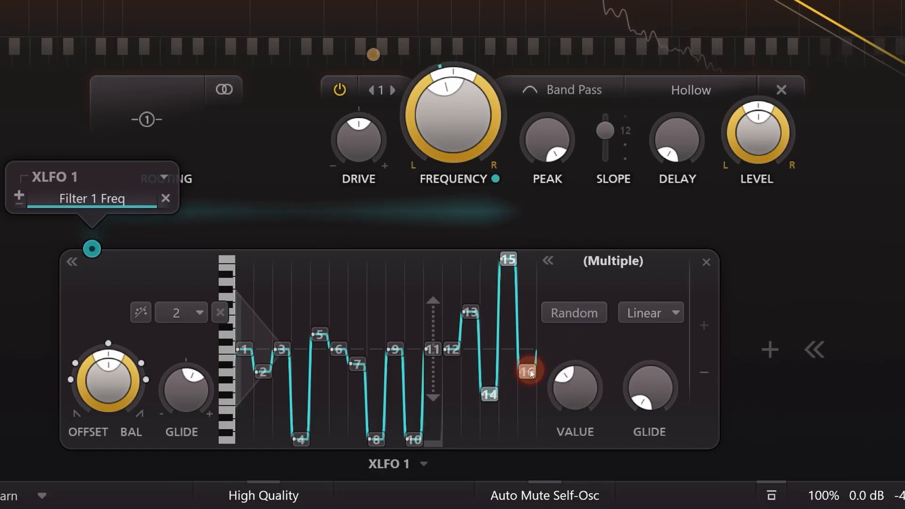
{"action": "left_click", "coordinate": [575, 315]}
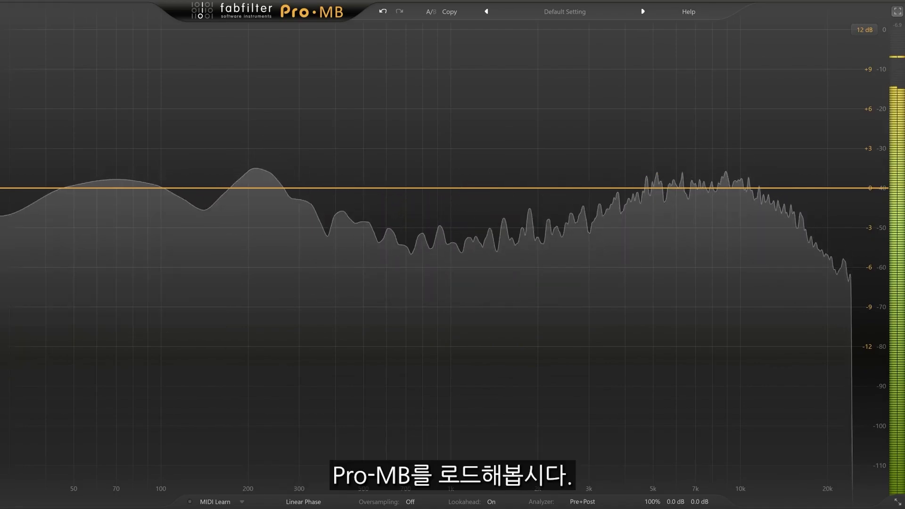
In Pro-MB, create a high band above about 4.8 kHz with a positive range and set it to Expand mode
{"action": "left_click", "coordinate": [734, 172]}
{"action": "left_click_drag", "start_coordinate": [823, 155], "coordinate": [887, 156]}
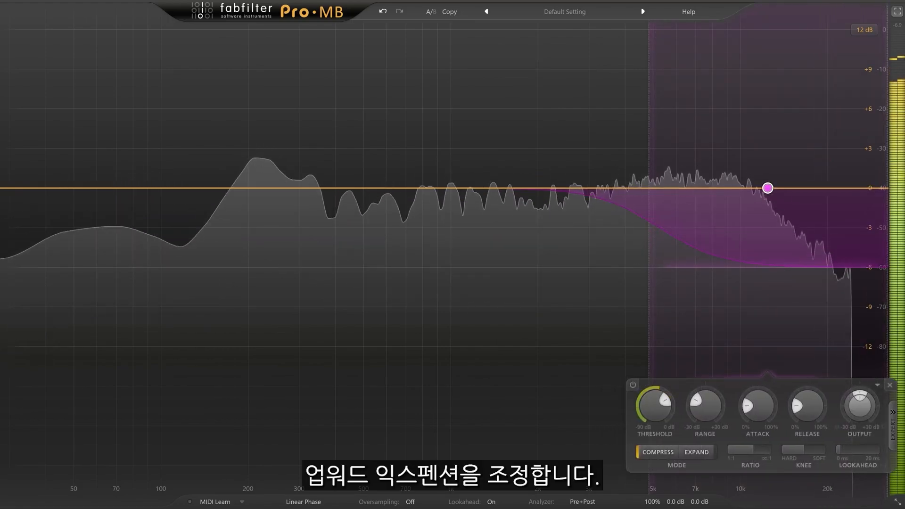
{"action": "left_click_drag", "start_coordinate": [705, 405], "coordinate": [705, 363]}
{"action": "left_click", "coordinate": [692, 453]}
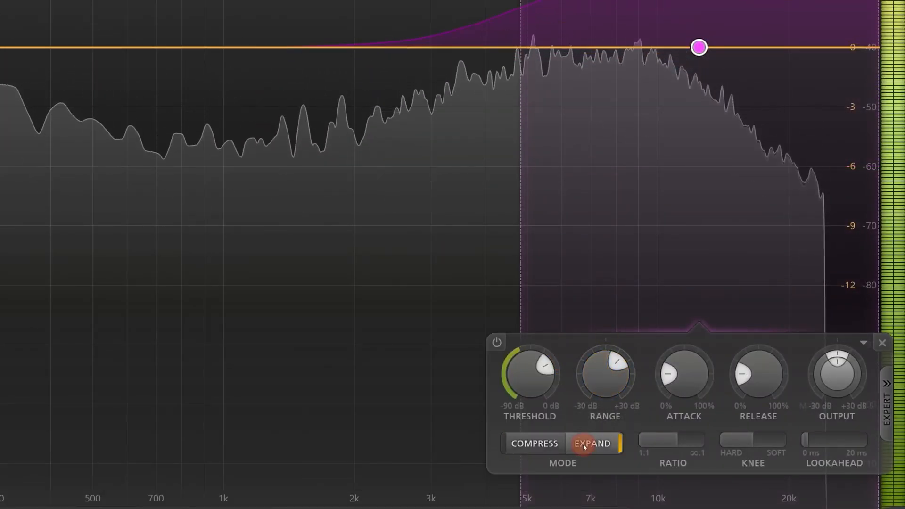
Lower the band's threshold, set its ratio to 1.93:1 and make the knee fully hard
{"action": "left_click_drag", "start_coordinate": [530, 374], "coordinate": [659, 473]}
{"action": "left_click_drag", "start_coordinate": [674, 439], "coordinate": [665, 439]}
{"action": "left_click_drag", "start_coordinate": [752, 439], "coordinate": [664, 443]}
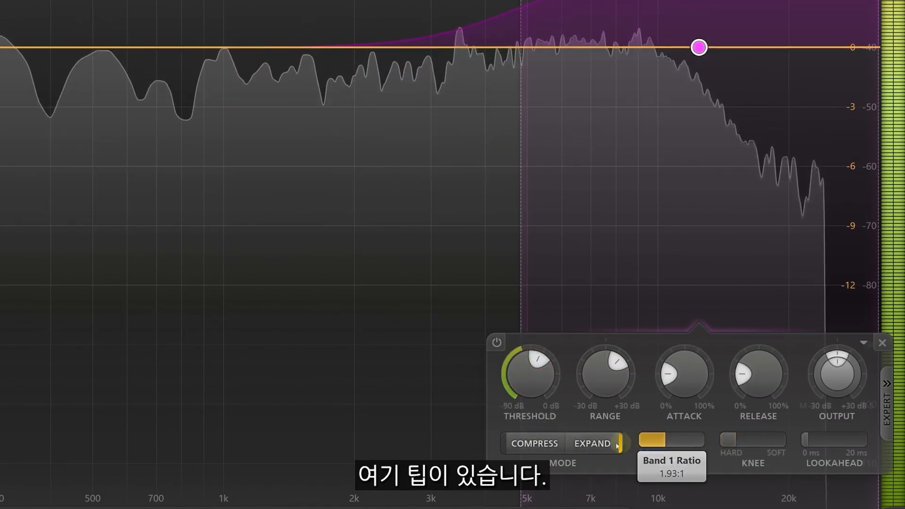
Set the band's side chain to Free and, while auditioning it, narrow its filter to between 167.77 Hz and just above 300 Hz
{"action": "left_click", "coordinate": [886, 400]}
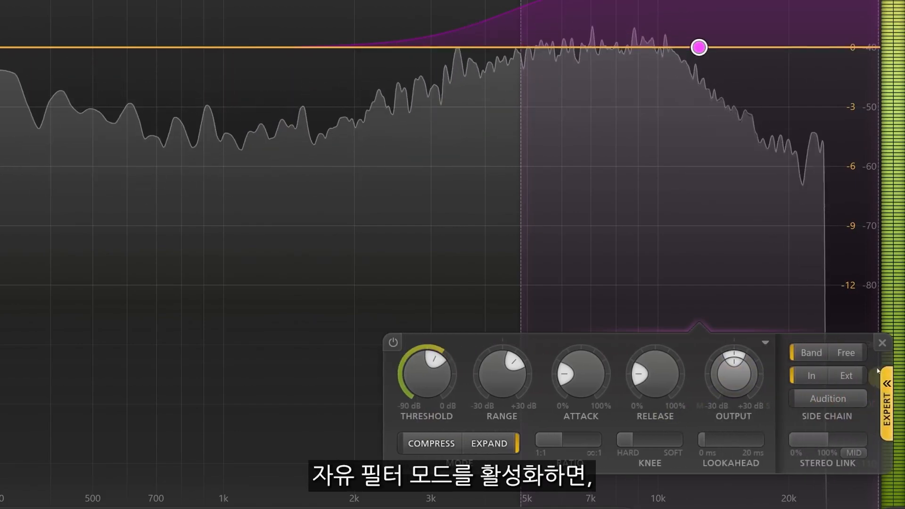
{"action": "left_click", "coordinate": [838, 352]}
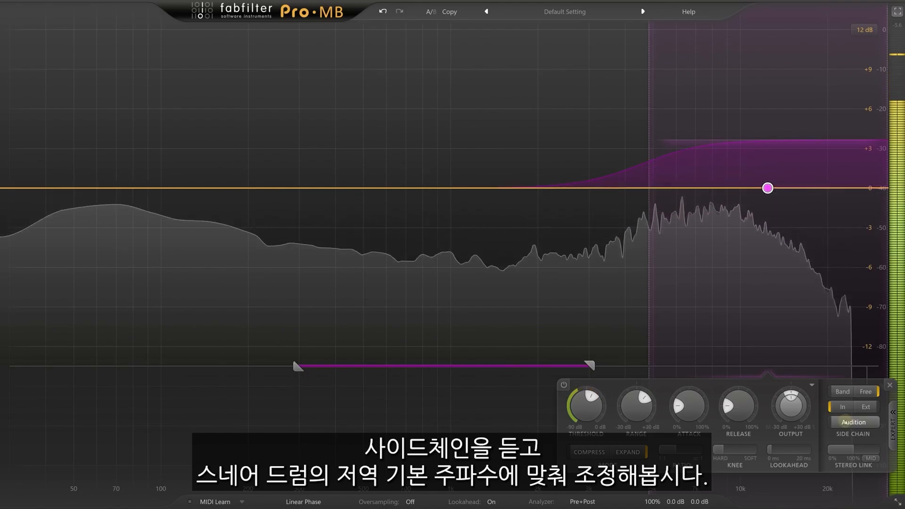
{"action": "left_click", "coordinate": [848, 423]}
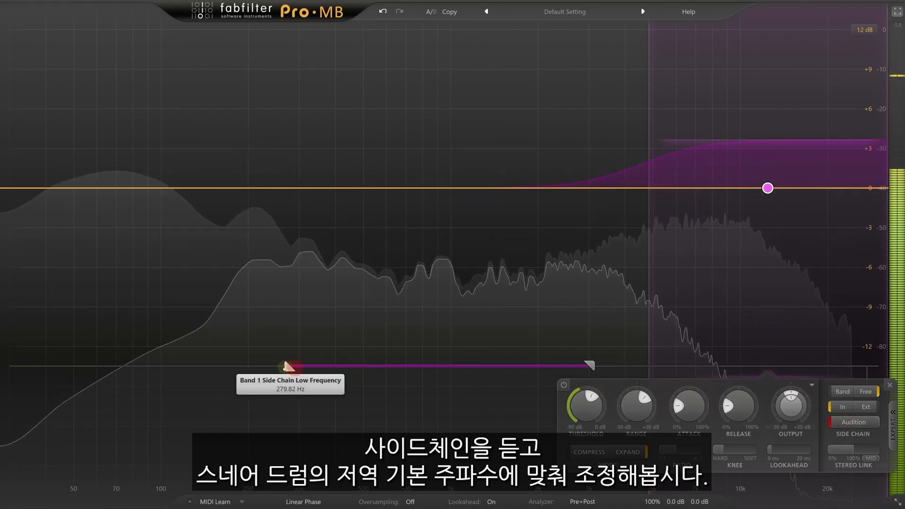
{"action": "left_click_drag", "start_coordinate": [297, 366], "coordinate": [225, 366]}
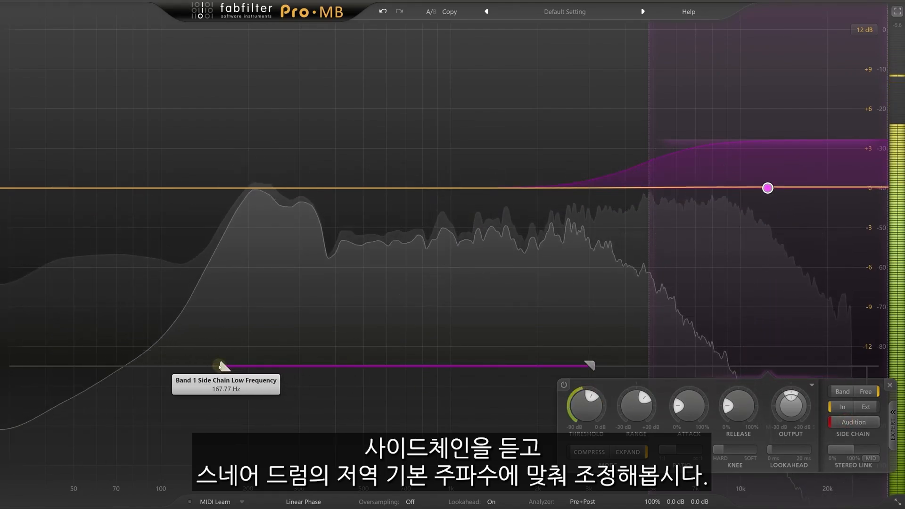
{"action": "left_click_drag", "start_coordinate": [591, 363], "coordinate": [314, 376]}
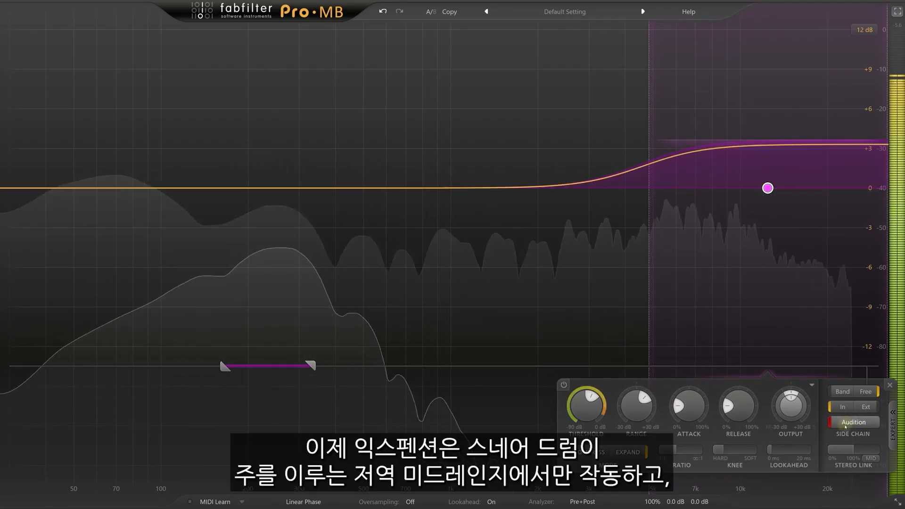
{"action": "left_click", "coordinate": [845, 423]}
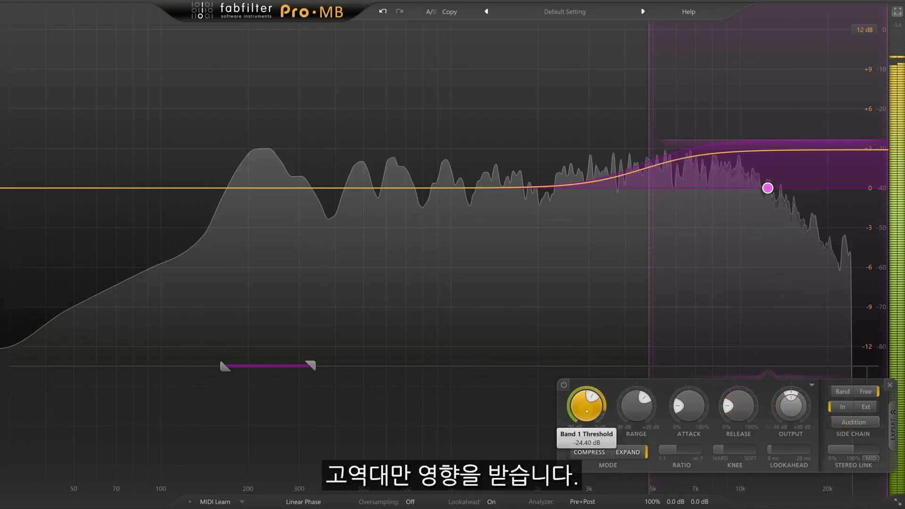
Set the band's threshold to about -24.40 dB, lower its low crossover below 4 kHz and add some lookahead
{"action": "left_click_drag", "start_coordinate": [586, 409], "coordinate": [587, 411]}
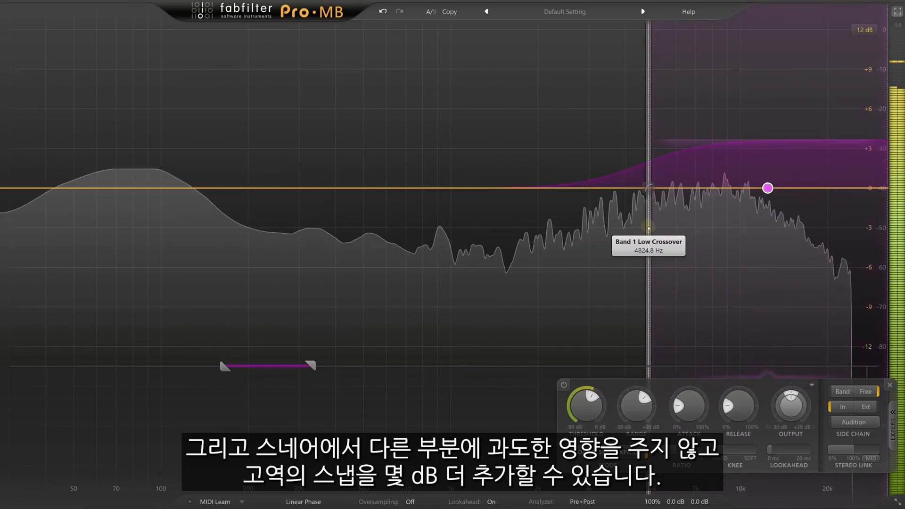
{"action": "left_click_drag", "start_coordinate": [648, 228], "coordinate": [615, 227]}
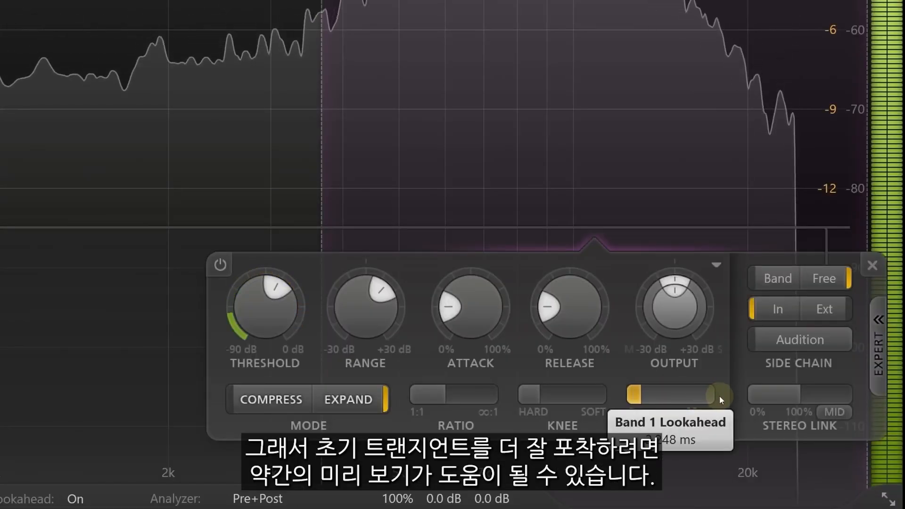
{"action": "left_click_drag", "start_coordinate": [719, 396], "coordinate": [746, 395]}
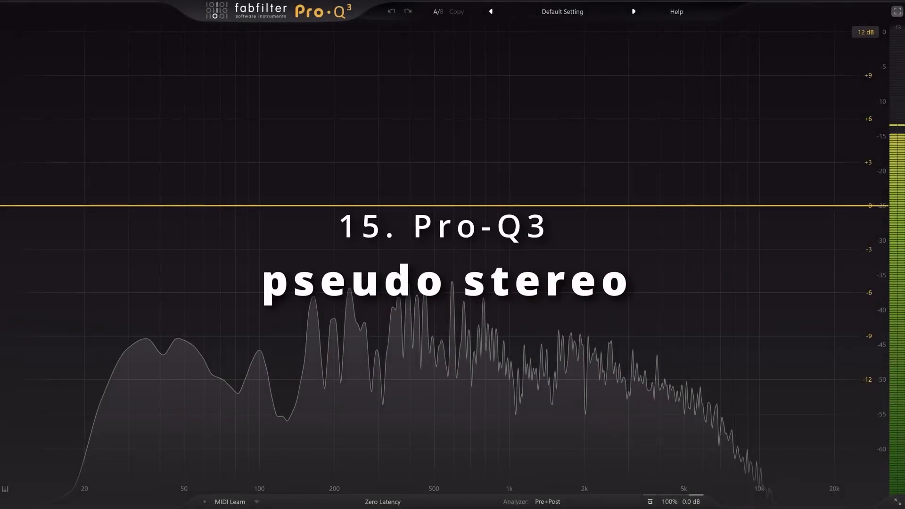
In Pro-Q 3, add alternating Bell bands: boosts at about 149 and 700 Hz, cuts of 5.61 dB at 355.75 Hz and 5.48 dB at 1008.7 Hz
{"action": "left_click", "coordinate": [303, 79]}
{"action": "left_click", "coordinate": [397, 286]}
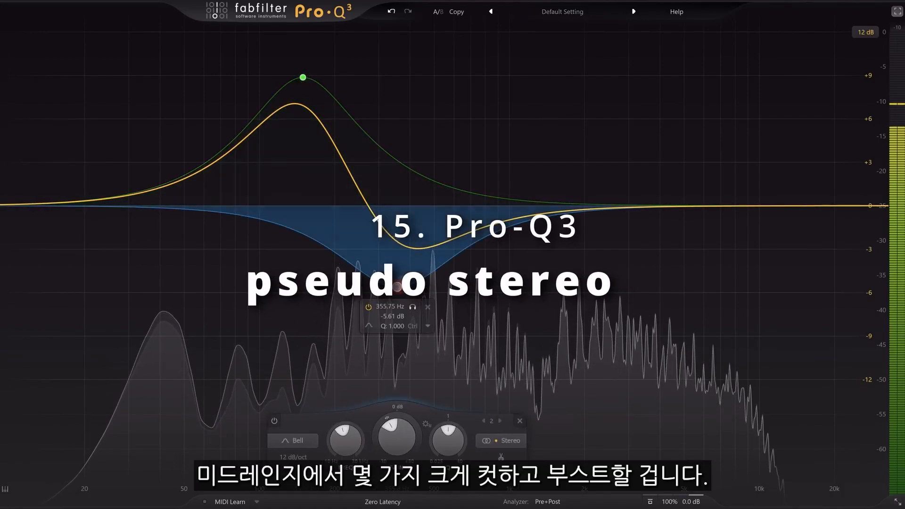
{"action": "left_click", "coordinate": [468, 103]}
{"action": "left_click", "coordinate": [512, 286]}
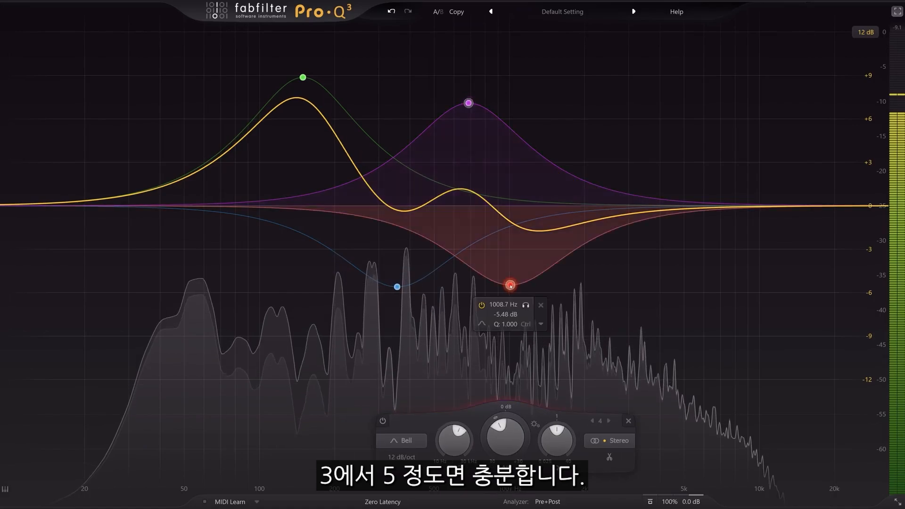
Set the Q of all four bands to 5.002 and move the lowest boost to 237.55 Hz at +7.44 dB
{"action": "left_click_drag", "start_coordinate": [230, 63], "coordinate": [538, 333]}
{"action": "left_click_drag", "start_coordinate": [471, 441], "coordinate": [470, 409]}
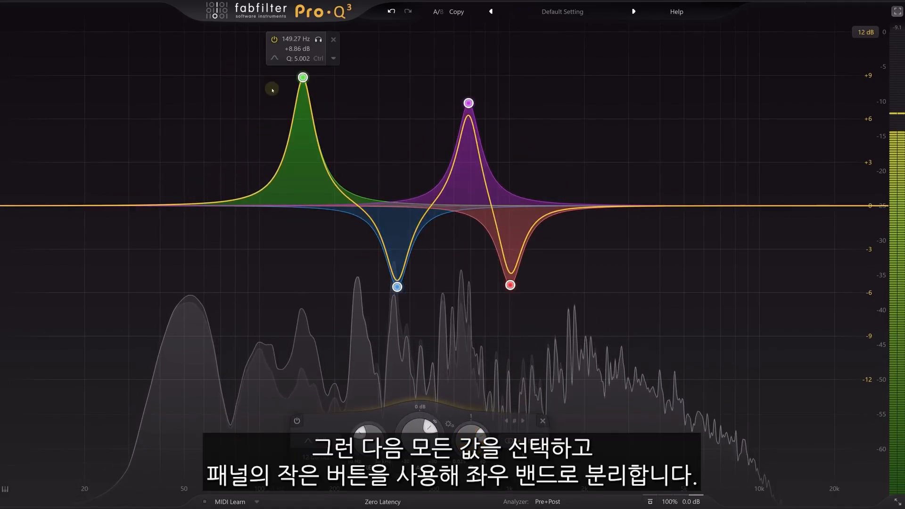
{"action": "left_click", "coordinate": [302, 78]}
{"action": "left_click_drag", "start_coordinate": [303, 78], "coordinate": [353, 98]}
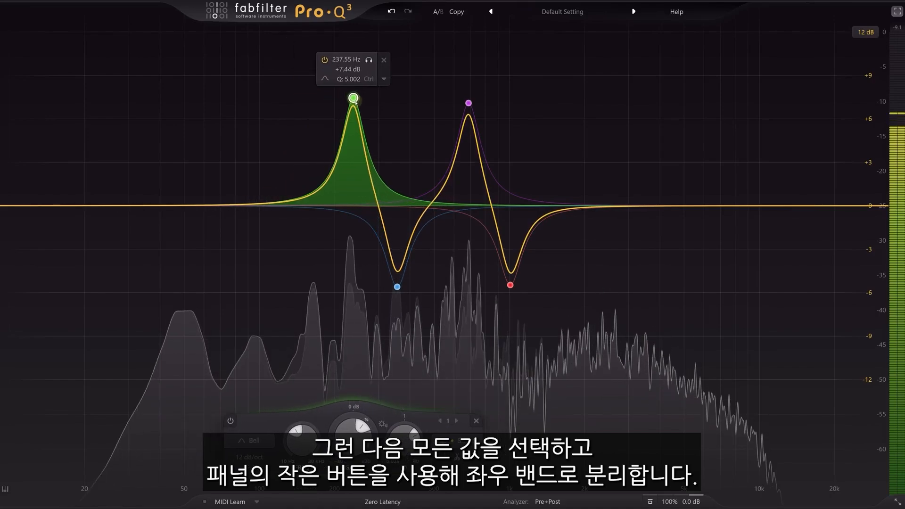
Split all four bands into left and right copies and invert the gain of the left bands
{"action": "left_click_drag", "start_coordinate": [300, 67], "coordinate": [557, 303]}
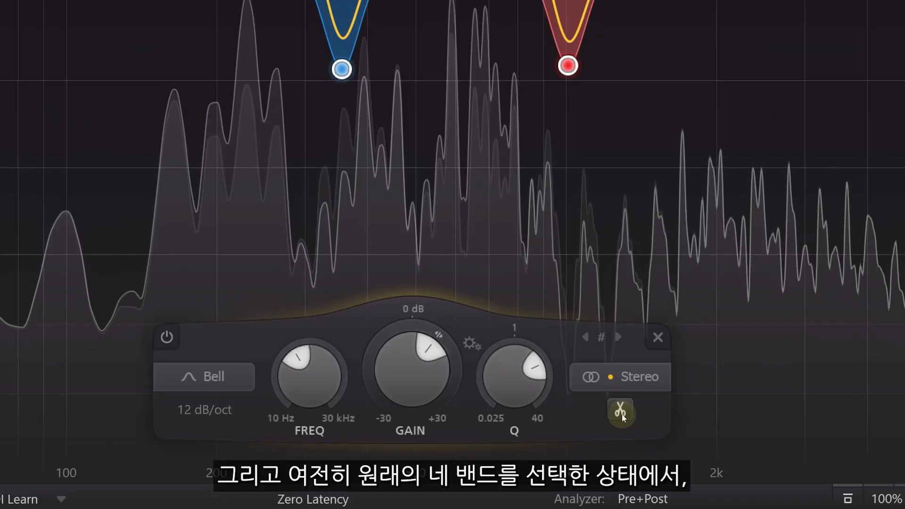
{"action": "left_click", "coordinate": [621, 413]}
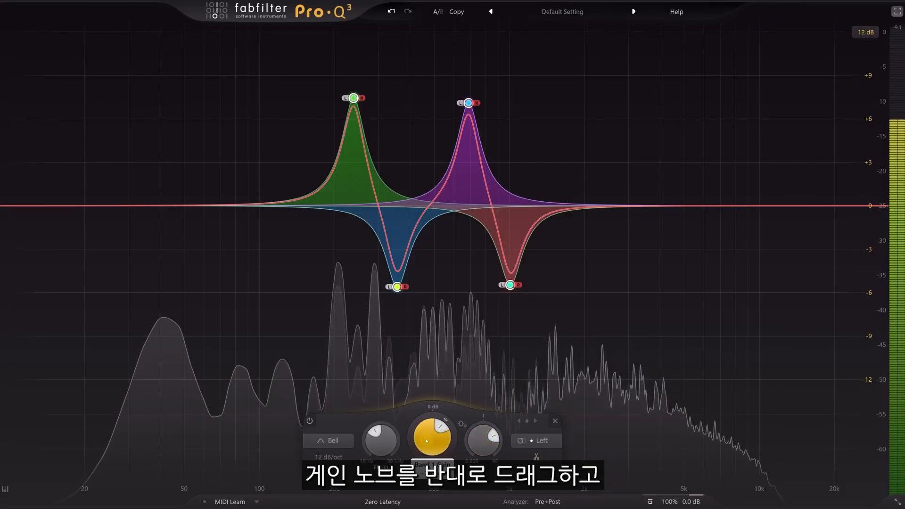
{"action": "left_click_drag", "start_coordinate": [426, 440], "coordinate": [426, 483]}
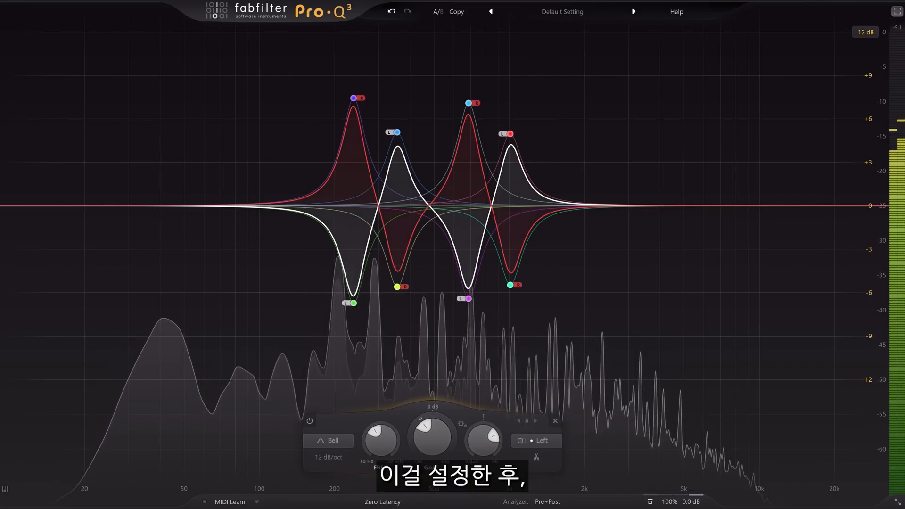
Select all eight left and right bands, shift them to lower frequencies, increase their gain amounts and narrow their Q
{"action": "left_click_drag", "start_coordinate": [252, 77], "coordinate": [584, 377]}
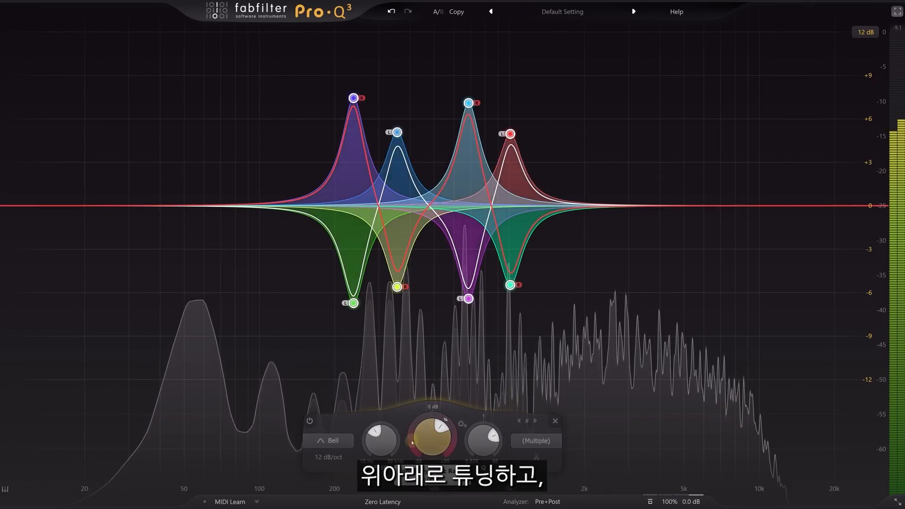
{"action": "left_click_drag", "start_coordinate": [387, 444], "coordinate": [388, 468]}
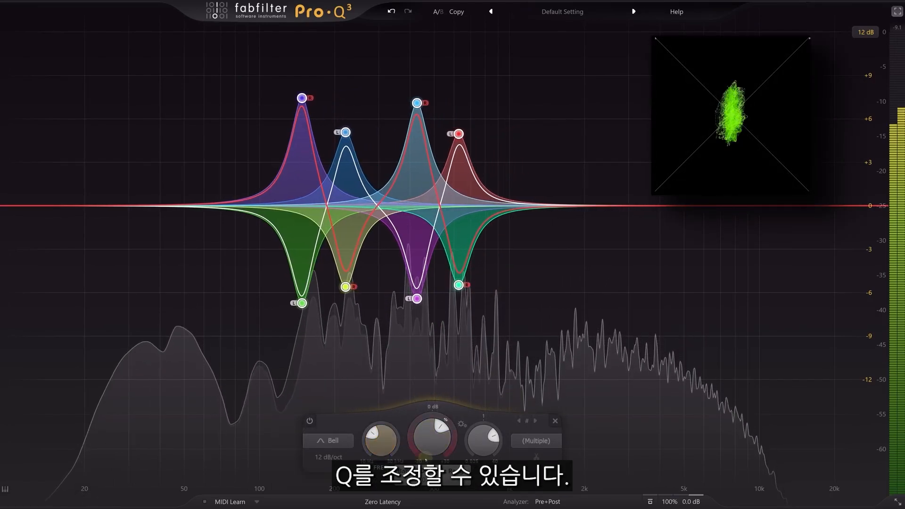
{"action": "left_click_drag", "start_coordinate": [432, 444], "coordinate": [431, 438]}
{"action": "scroll", "coordinate": [475, 424], "scroll_direction": "up", "scroll_amount": 2}
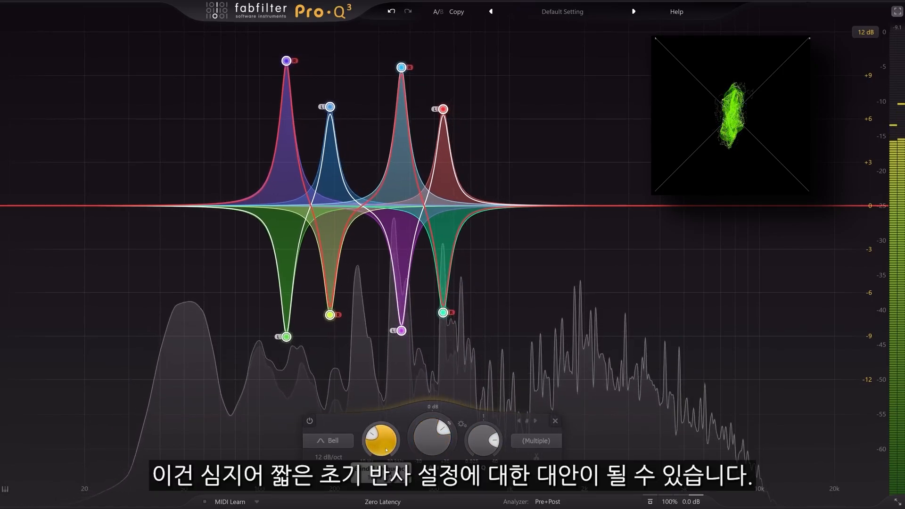
{"action": "mouse_move", "coordinate": [386, 449]}
{"action": "left_mouse_down"}
{"action": "mouse_move", "coordinate": [384, 438]}
{"action": "mouse_move", "coordinate": [385, 449]}
{"action": "left_mouse_up"}
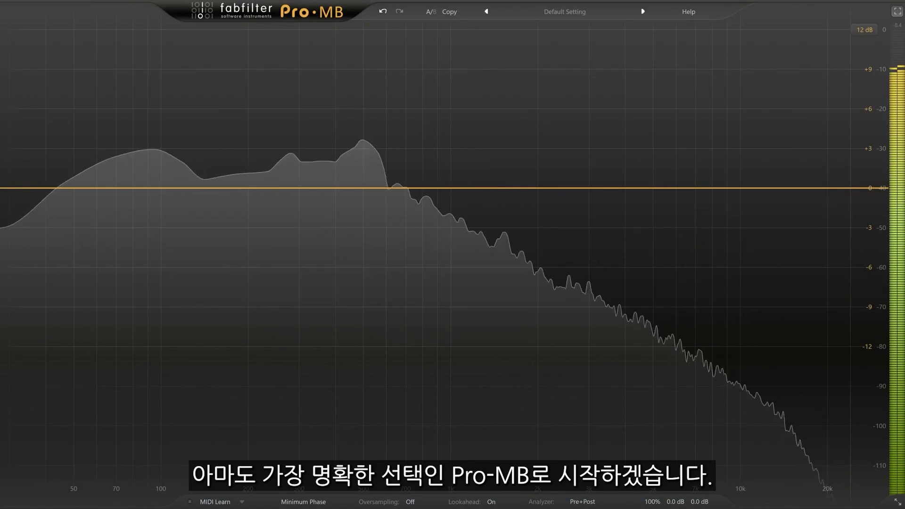
In Pro-MB, add a low compression band below about 120 Hz with a hard knee and the maximum ratio
{"action": "left_click", "coordinate": [84, 193]}
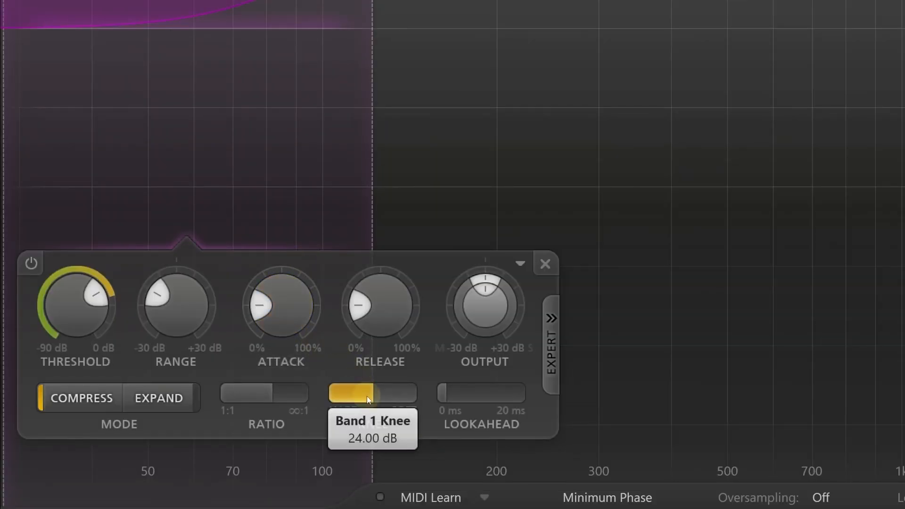
{"action": "left_click_drag", "start_coordinate": [244, 393], "coordinate": [398, 395]}
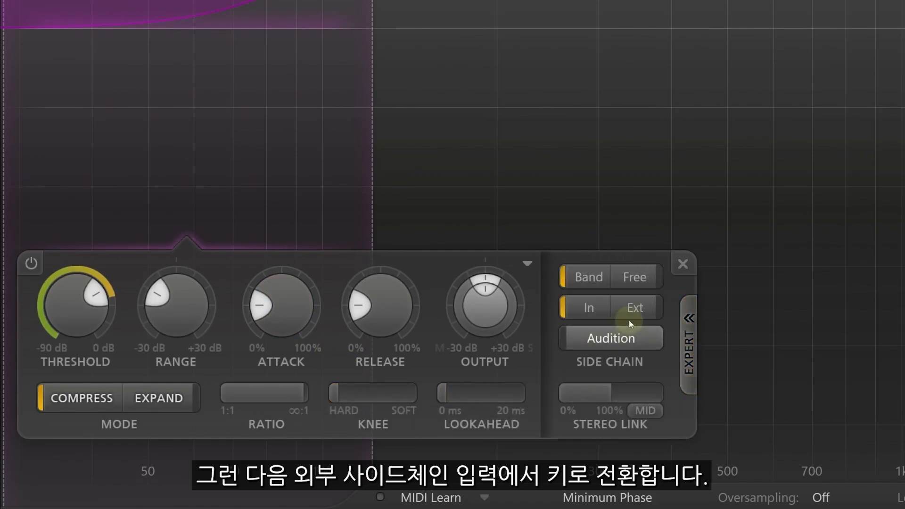
Key the low band from the external side chain and lower its threshold to -36.89 dB
{"action": "left_click", "coordinate": [637, 309]}
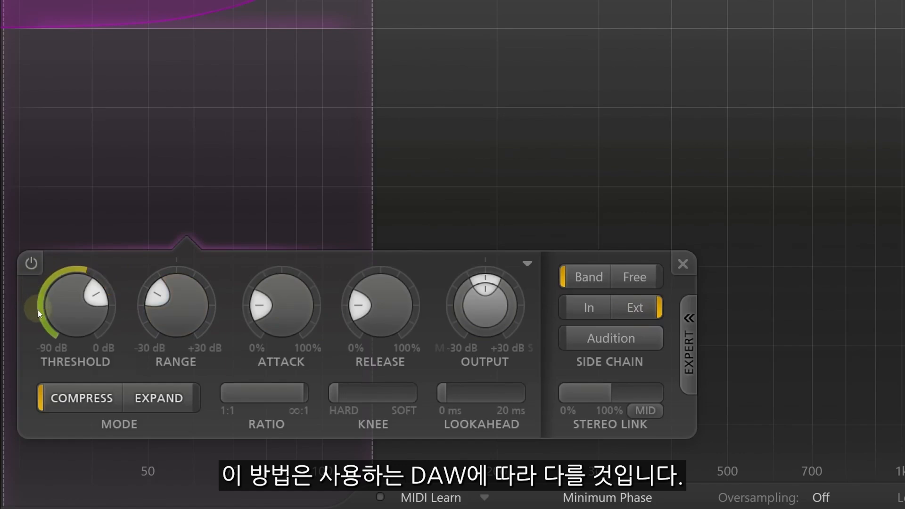
{"action": "mouse_move", "coordinate": [57, 283]}
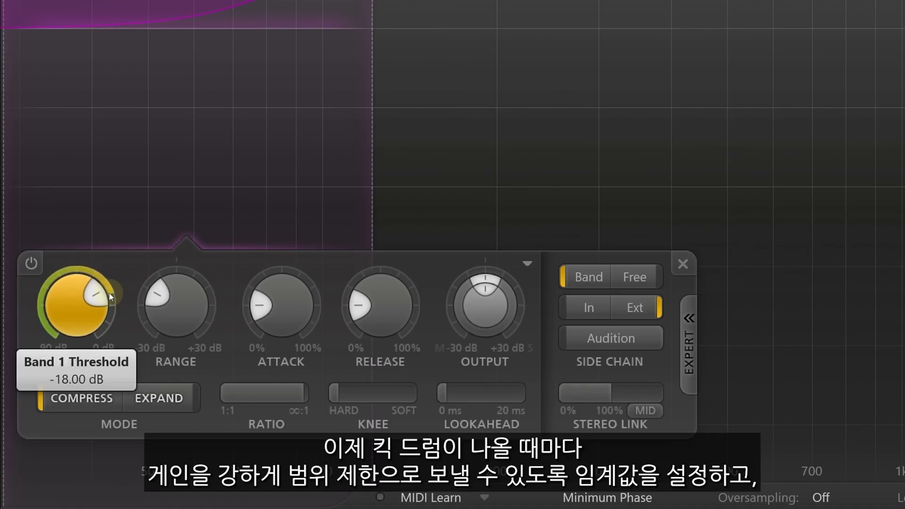
{"action": "left_click_drag", "start_coordinate": [68, 316], "coordinate": [64, 415]}
{"action": "left_click_drag", "start_coordinate": [52, 474], "coordinate": [26, 494]}
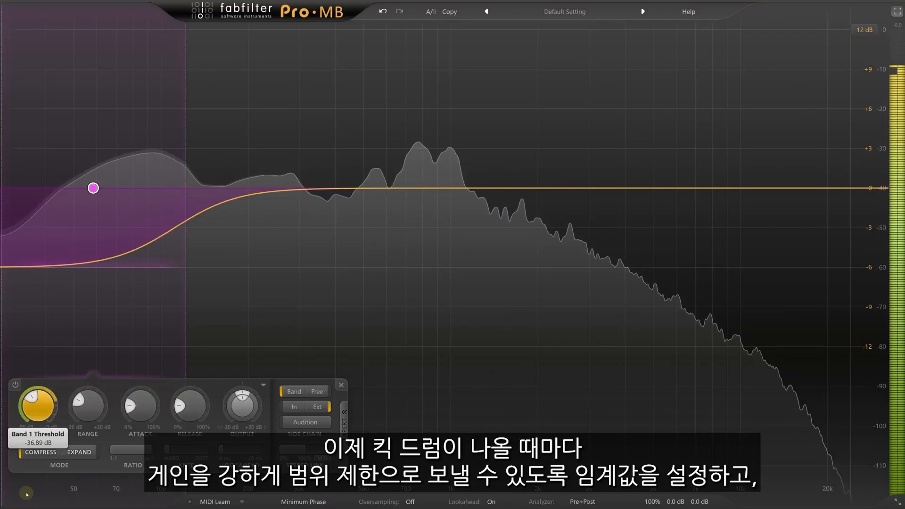
Set the low band's range to -10.27 dB and raise its output level to +1.94 dB
{"action": "mouse_move", "coordinate": [91, 411]}
{"action": "left_mouse_down"}
{"action": "mouse_move", "coordinate": [86, 403]}
{"action": "mouse_move", "coordinate": [87, 423]}
{"action": "left_mouse_up"}
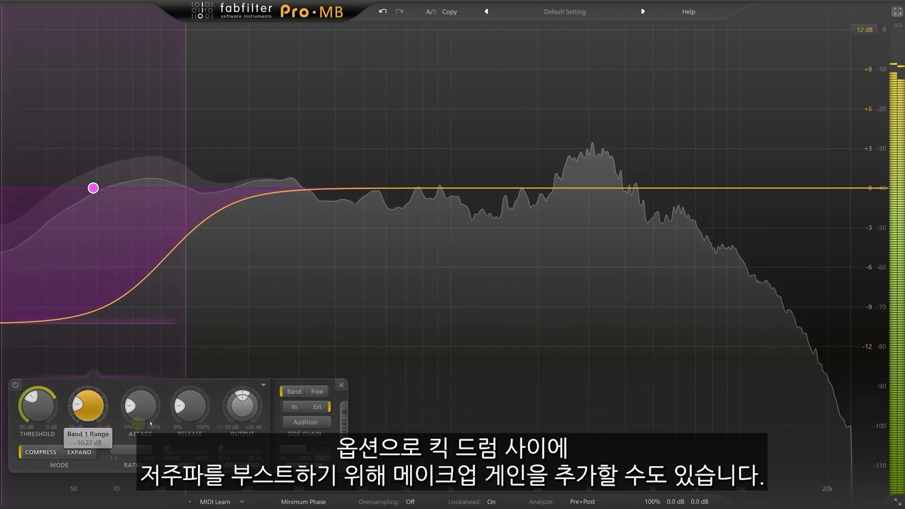
{"action": "left_click_drag", "start_coordinate": [241, 408], "coordinate": [245, 367]}
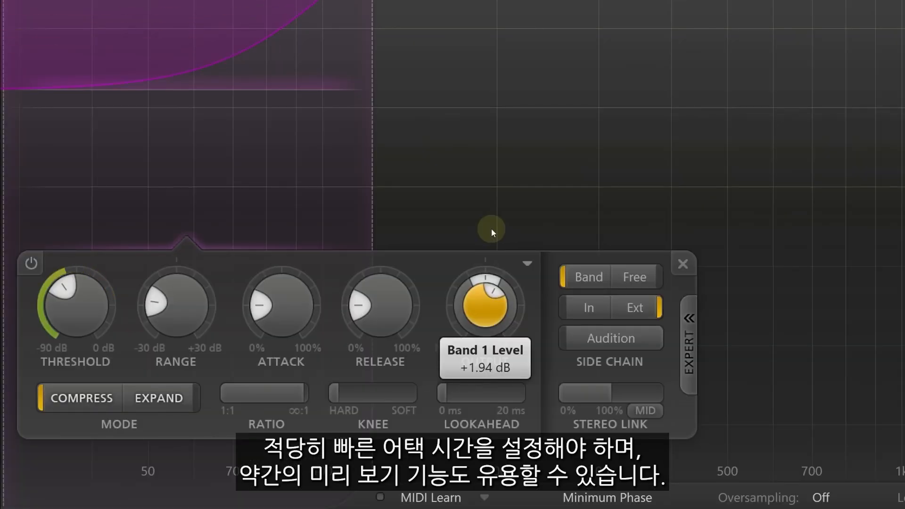
{"action": "left_click_drag", "start_coordinate": [491, 228], "coordinate": [491, 228]}
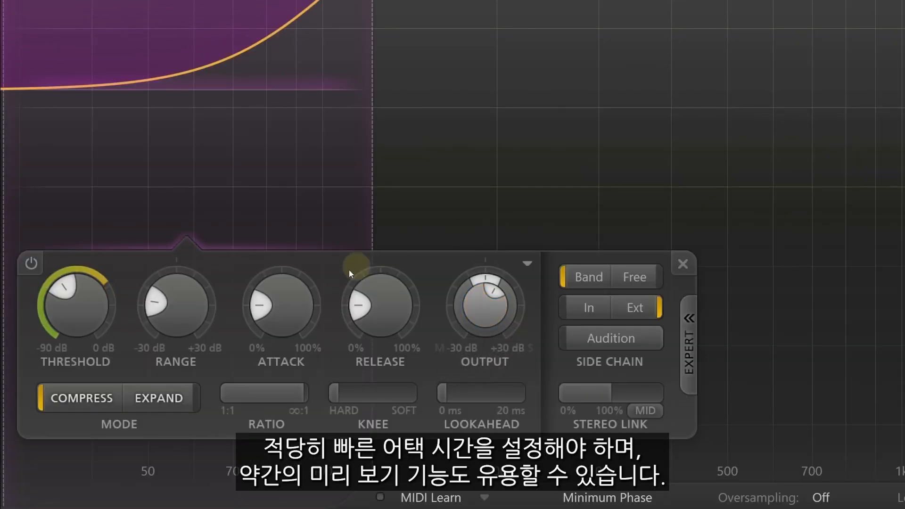
Set the low band's attack to 17.2% and try a longer lookahead
{"action": "left_click", "coordinate": [289, 299]}
{"action": "left_click_drag", "start_coordinate": [289, 298], "coordinate": [292, 324]}
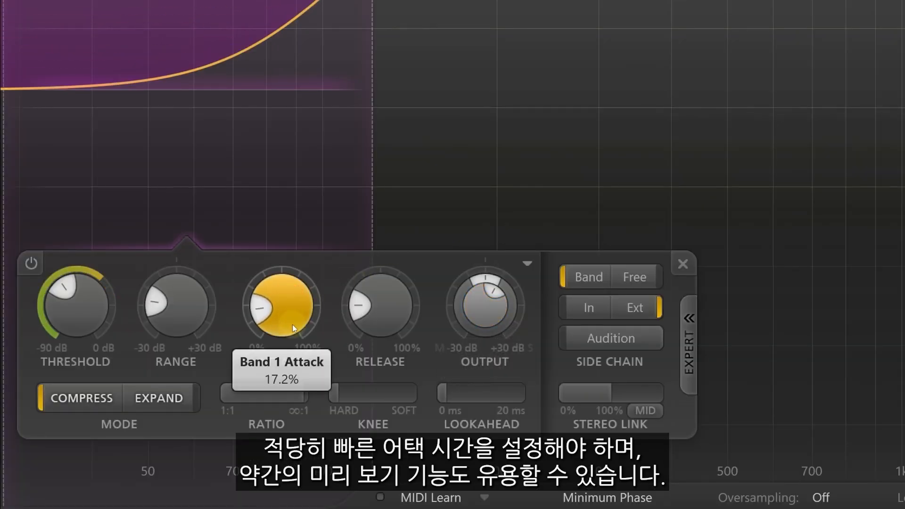
{"action": "left_click_drag", "start_coordinate": [501, 392], "coordinate": [525, 392]}
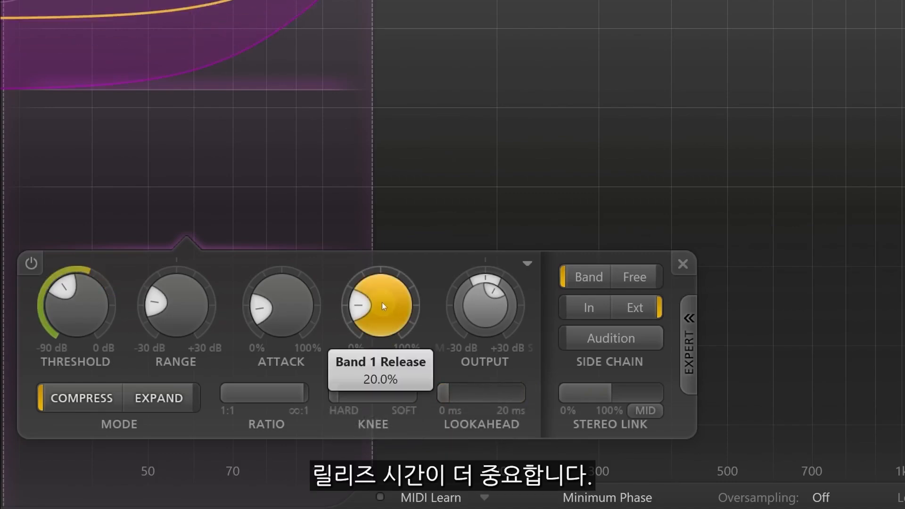
Try a fast release of 5.5% on the low band and lengthen it to 48.0%
{"action": "left_click_drag", "start_coordinate": [382, 301], "coordinate": [382, 364]}
{"action": "left_click_drag", "start_coordinate": [385, 402], "coordinate": [387, 411]}
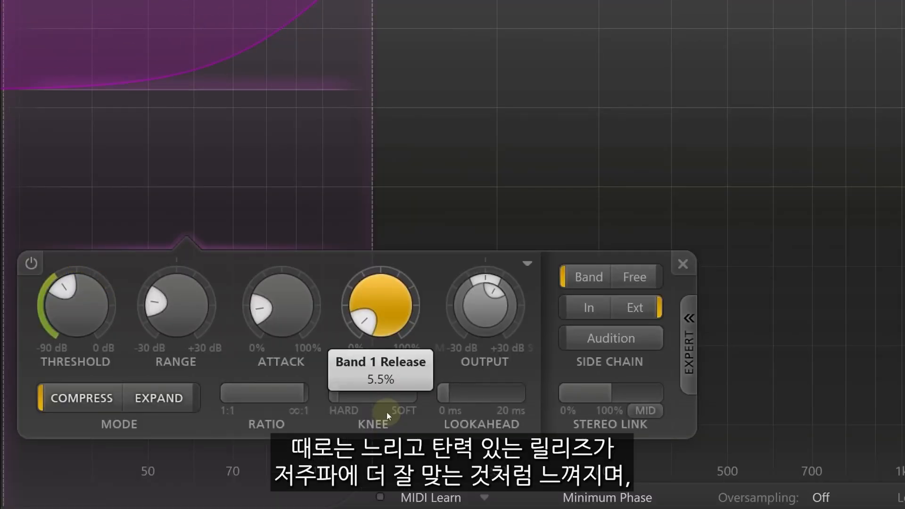
{"action": "left_click_drag", "start_coordinate": [387, 412], "coordinate": [384, 304]}
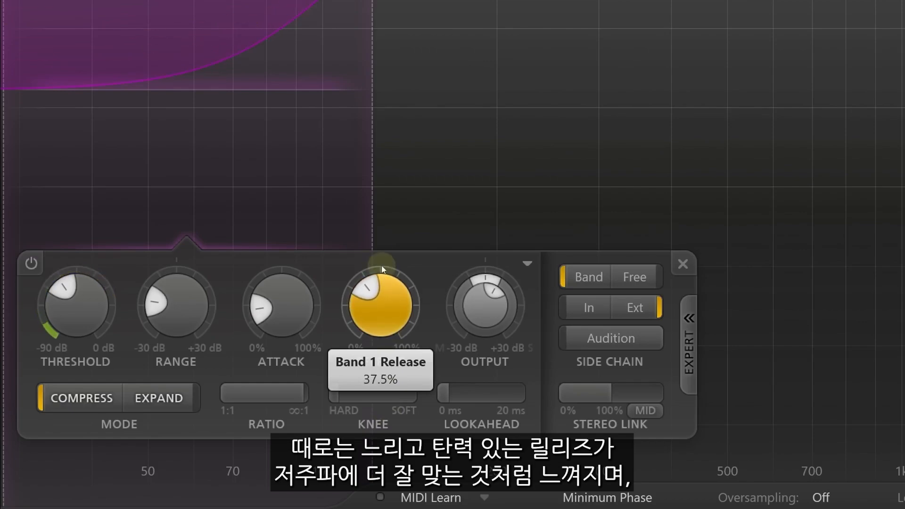
{"action": "left_click_drag", "start_coordinate": [385, 208], "coordinate": [387, 192]}
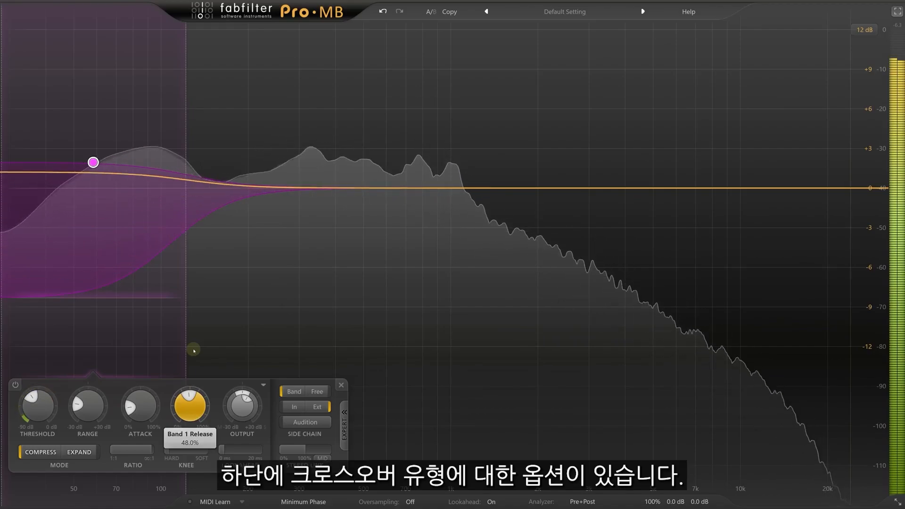
Change the crossover mode from Minimum Phase to Dynamic Phase and finally to Linear Phase
{"action": "left_click", "coordinate": [308, 502]}
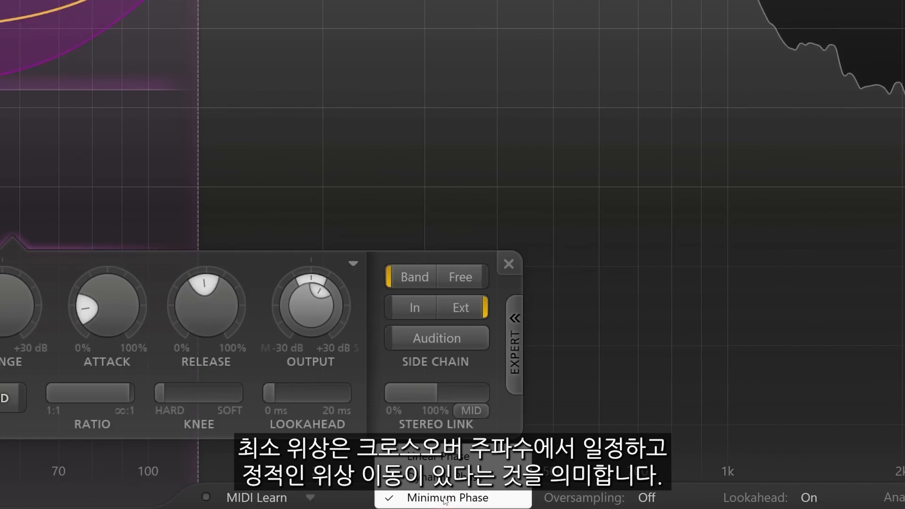
{"action": "left_click", "coordinate": [507, 498]}
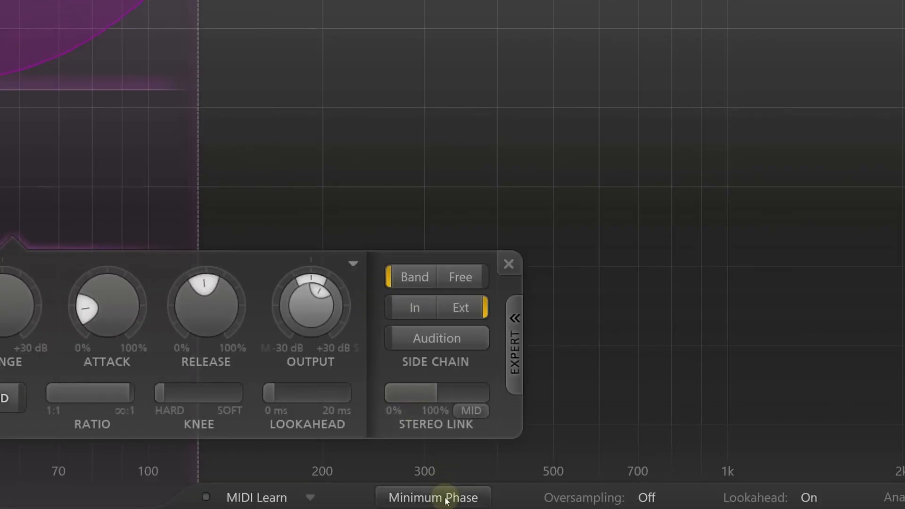
{"action": "left_click", "coordinate": [445, 499]}
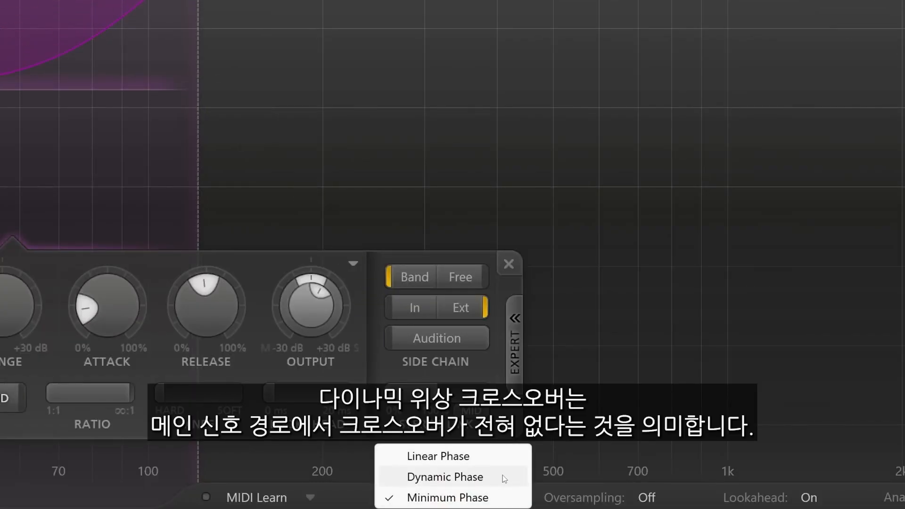
{"action": "left_click", "coordinate": [502, 475]}
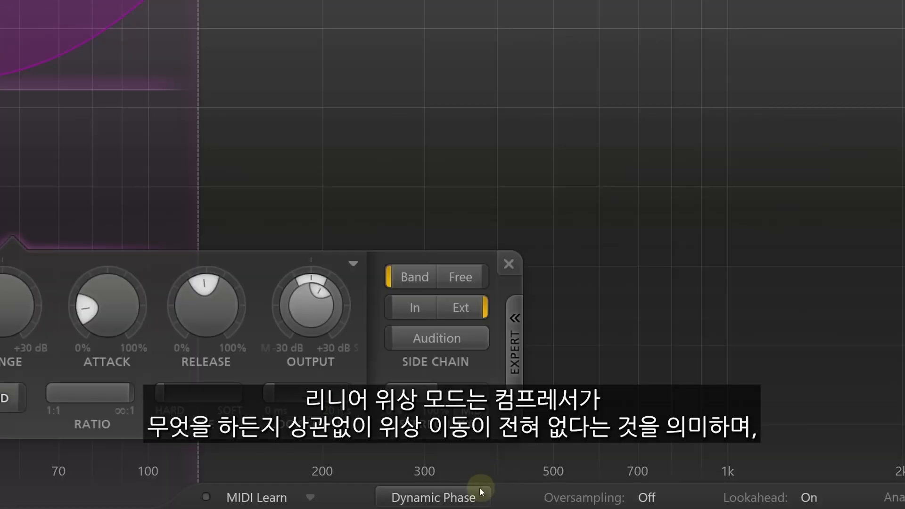
{"action": "left_click", "coordinate": [324, 500]}
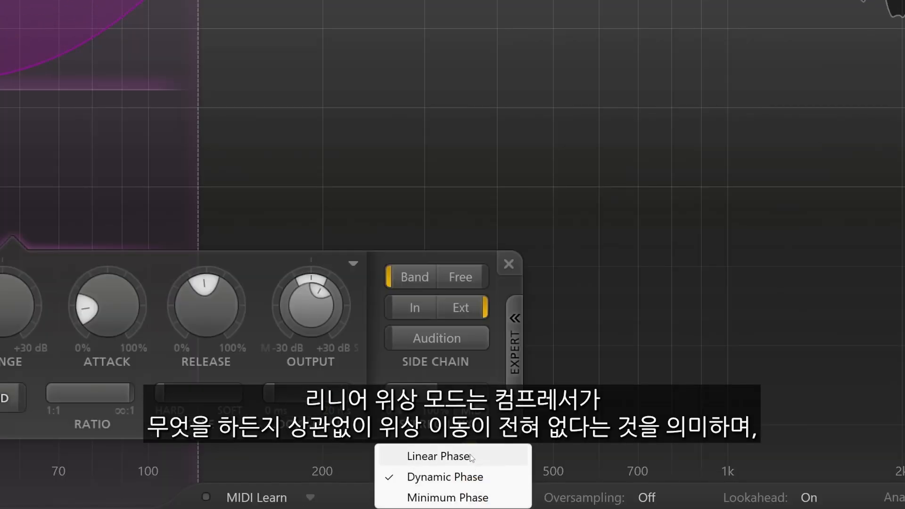
{"action": "left_click", "coordinate": [500, 457]}
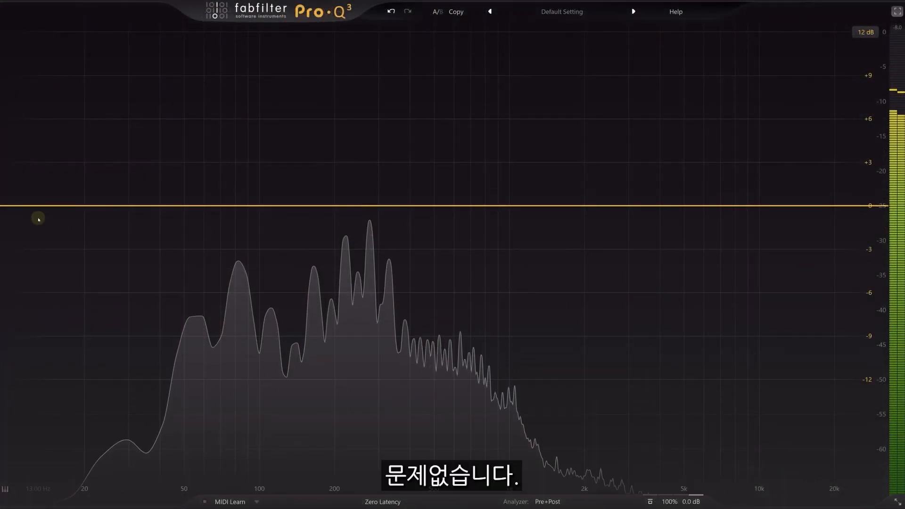
In Pro-Q 3, add a boosting low shelf around 120 Hz with a Q of 1 and a downward dynamic range
{"action": "left_click_drag", "start_coordinate": [14, 206], "coordinate": [276, 179]}
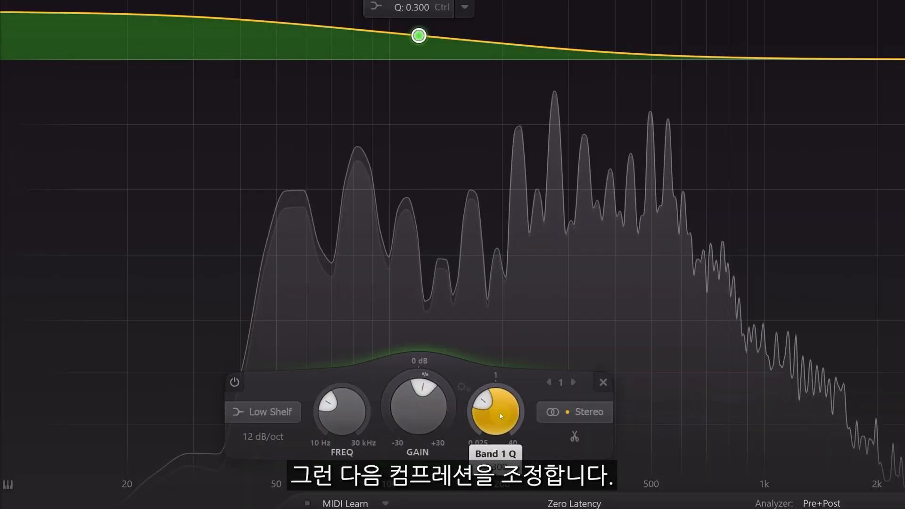
{"action": "left_click", "coordinate": [332, 441], "text": "ctrl"}
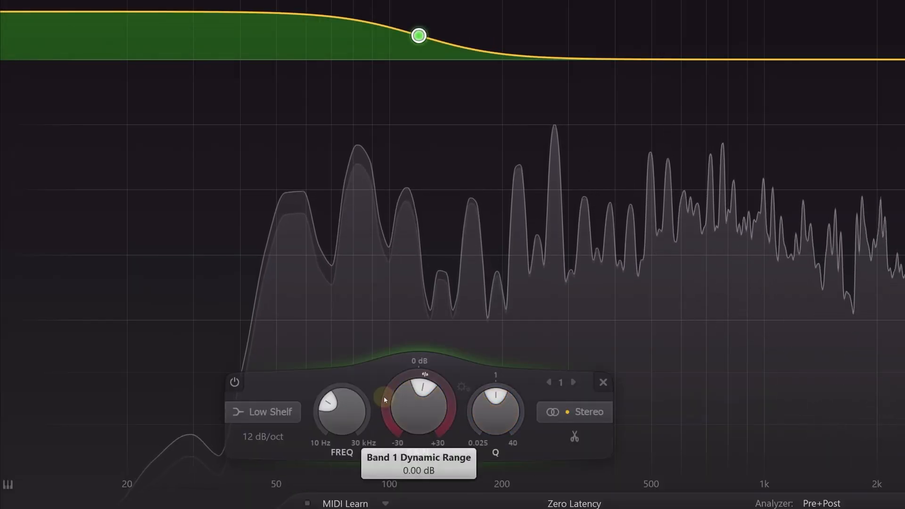
{"action": "left_click_drag", "start_coordinate": [386, 399], "coordinate": [386, 419]}
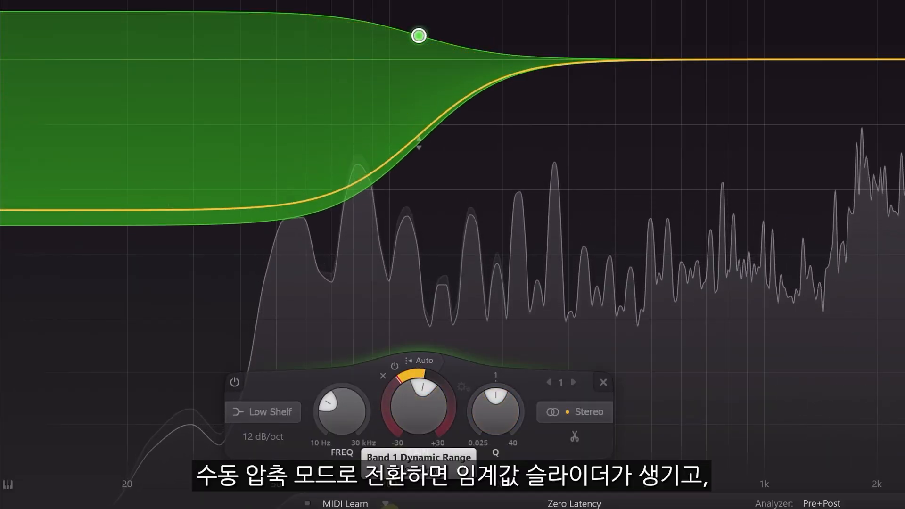
Switch the low shelf's dynamics to a manual threshold of -31.1 dB keyed from the external side chain
{"action": "left_click", "coordinate": [424, 360]}
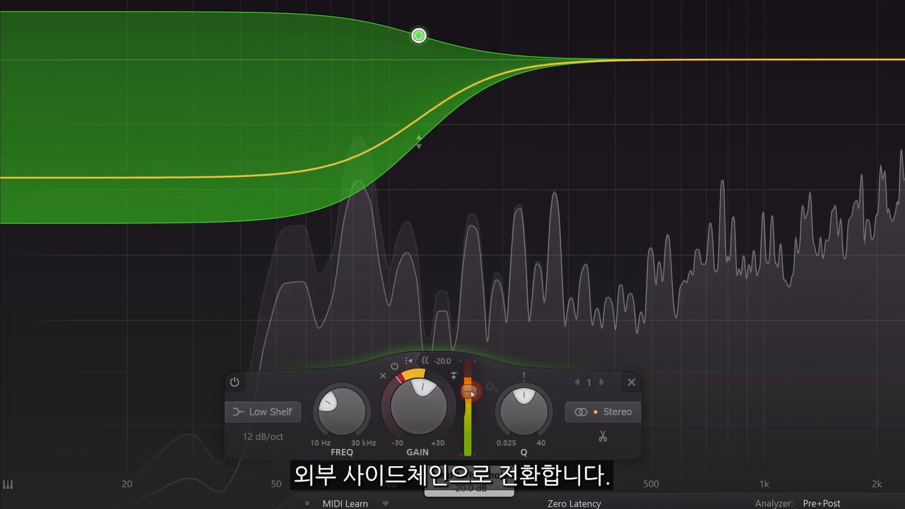
{"action": "left_click", "coordinate": [454, 376]}
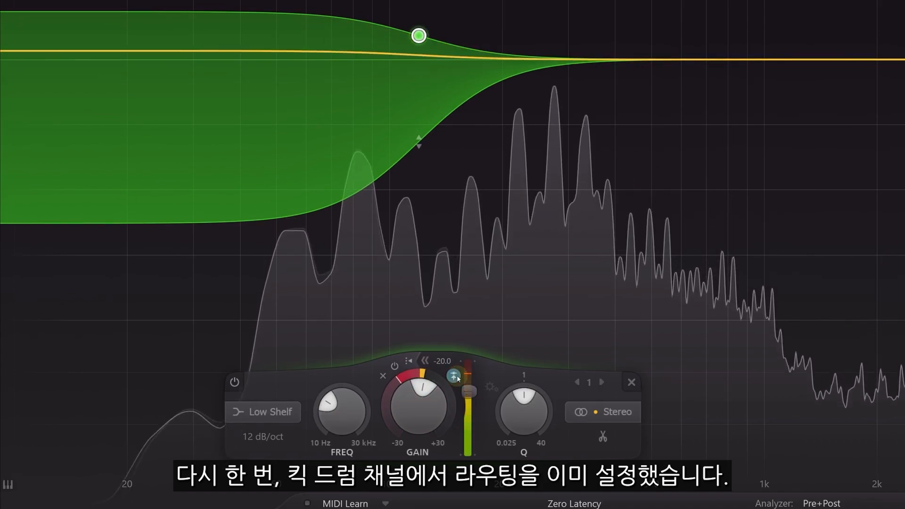
{"action": "left_click_drag", "start_coordinate": [471, 392], "coordinate": [467, 414]}
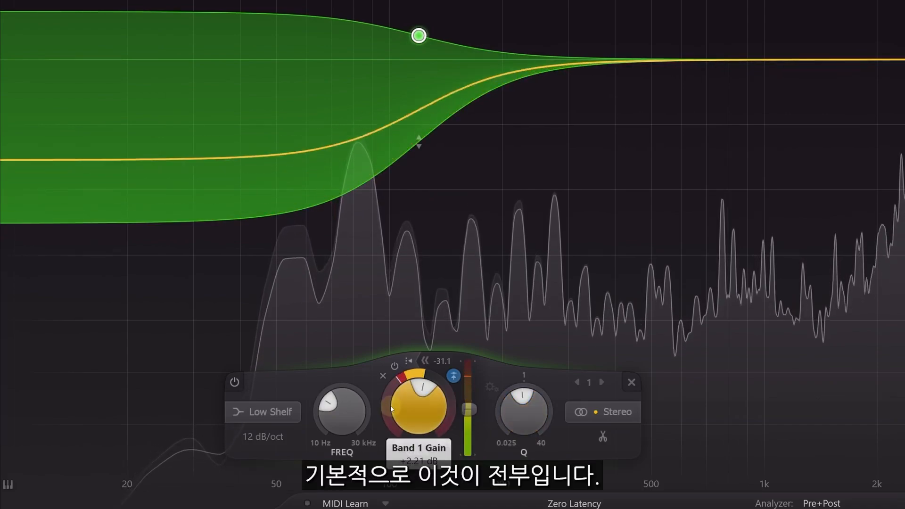
{"action": "mouse_move", "coordinate": [391, 407]}
{"action": "left_mouse_down"}
{"action": "mouse_move", "coordinate": [387, 438]}
{"action": "mouse_move", "coordinate": [388, 419]}
{"action": "left_mouse_up"}
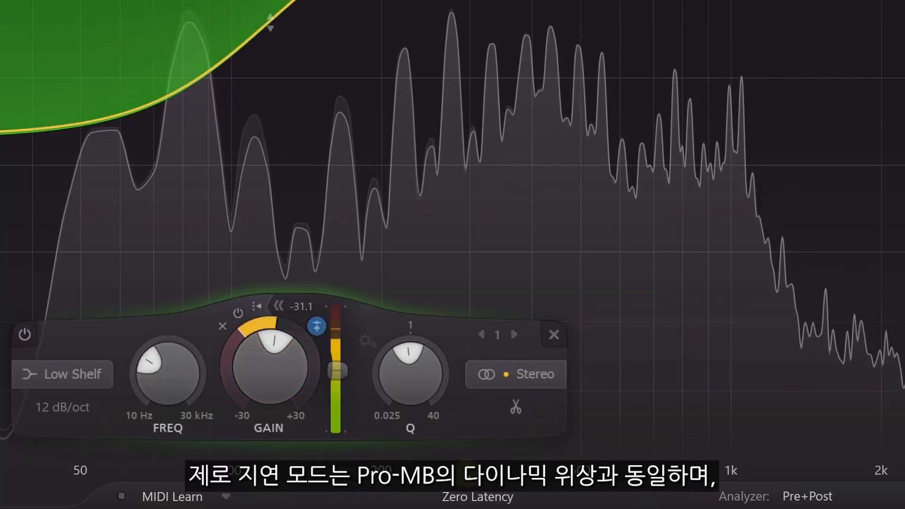
Try the Linear Phase processing mode and return to Zero Latency
{"action": "left_click", "coordinate": [500, 497]}
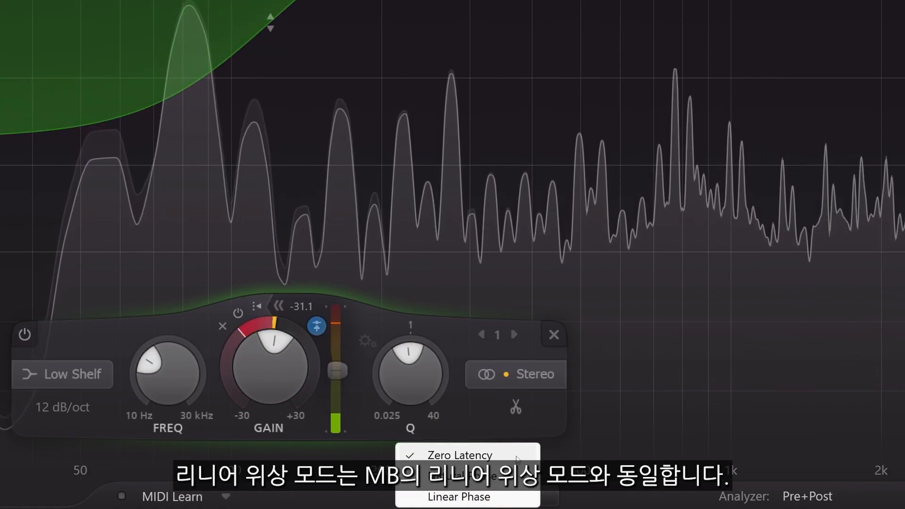
{"action": "left_click", "coordinate": [504, 497]}
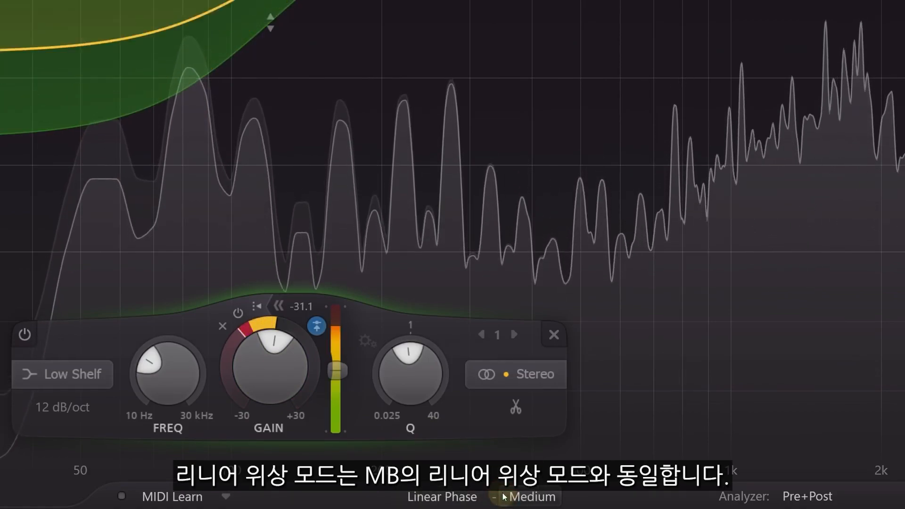
{"action": "left_click", "coordinate": [465, 497]}
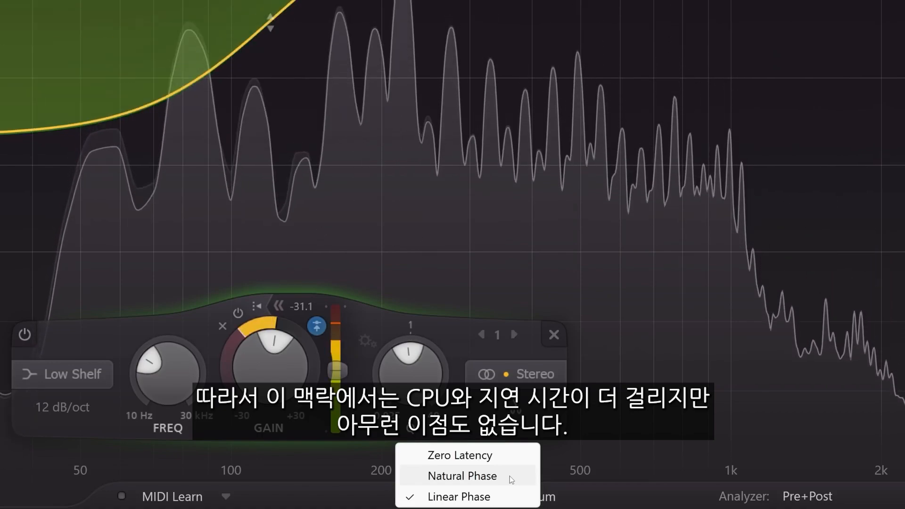
{"action": "left_click", "coordinate": [509, 455]}
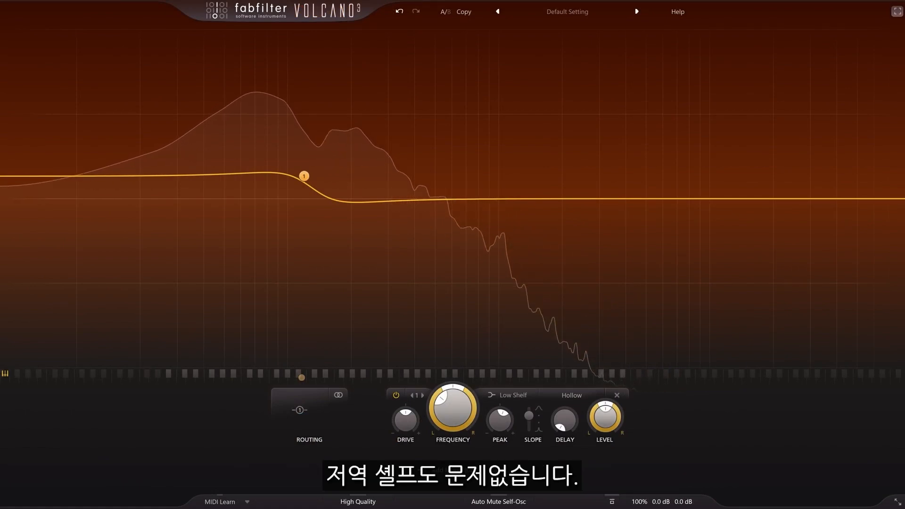
In Volcano 3, keep the filter type on Low Shelf and add an Envelope Generator modulation source
{"action": "left_click", "coordinate": [517, 398]}
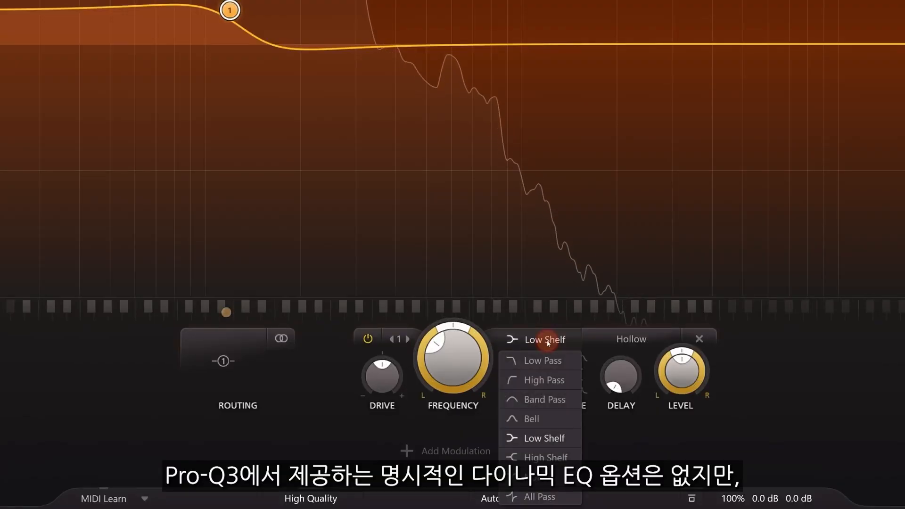
{"action": "left_click", "coordinate": [561, 439]}
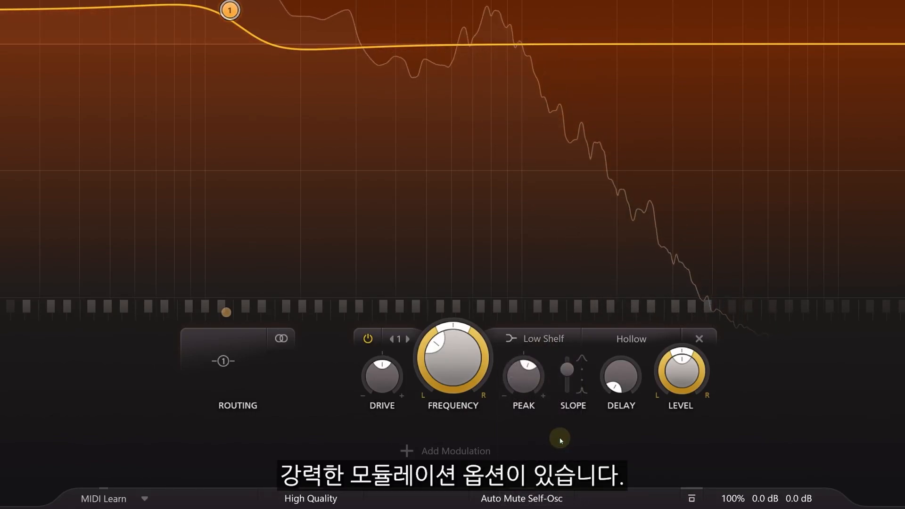
{"action": "left_click", "coordinate": [408, 451]}
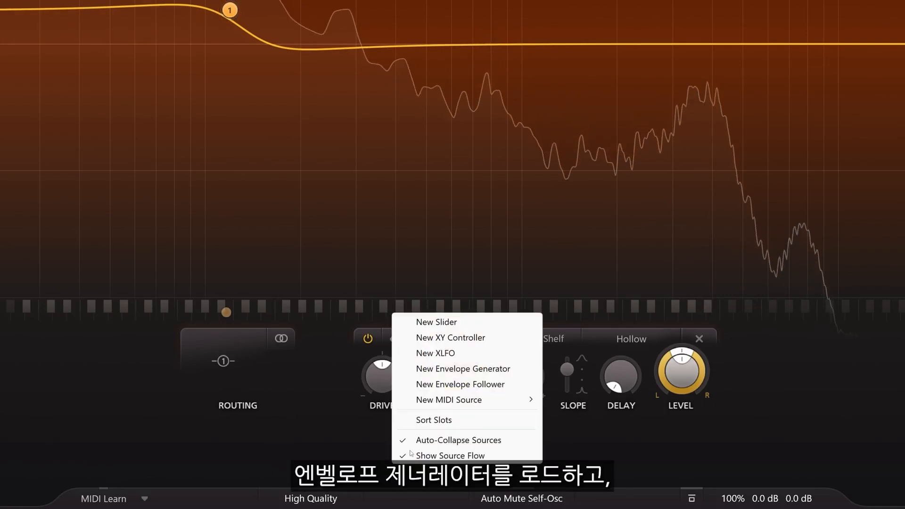
{"action": "left_click", "coordinate": [522, 368]}
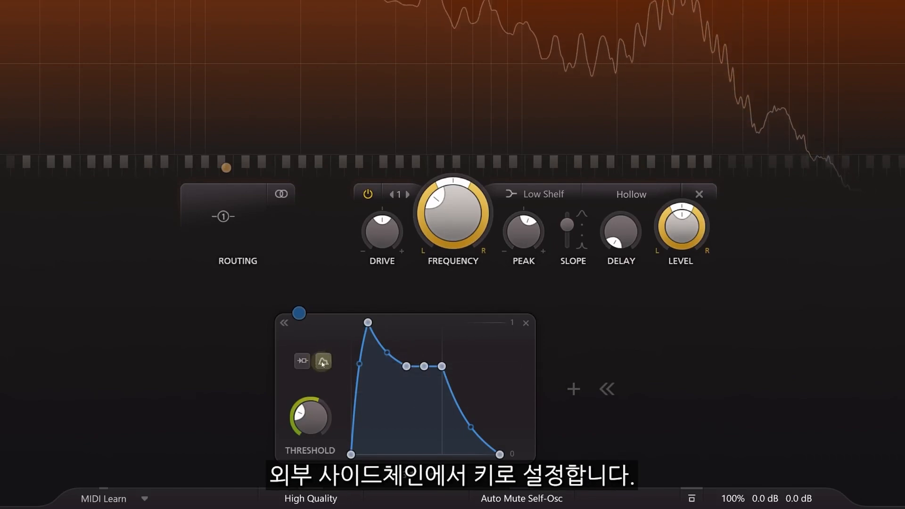
Key the envelope generator from the external side chain with full sustain and assign it to the low shelf filter's Peak
{"action": "left_click", "coordinate": [302, 361]}
{"action": "left_click", "coordinate": [318, 399]}
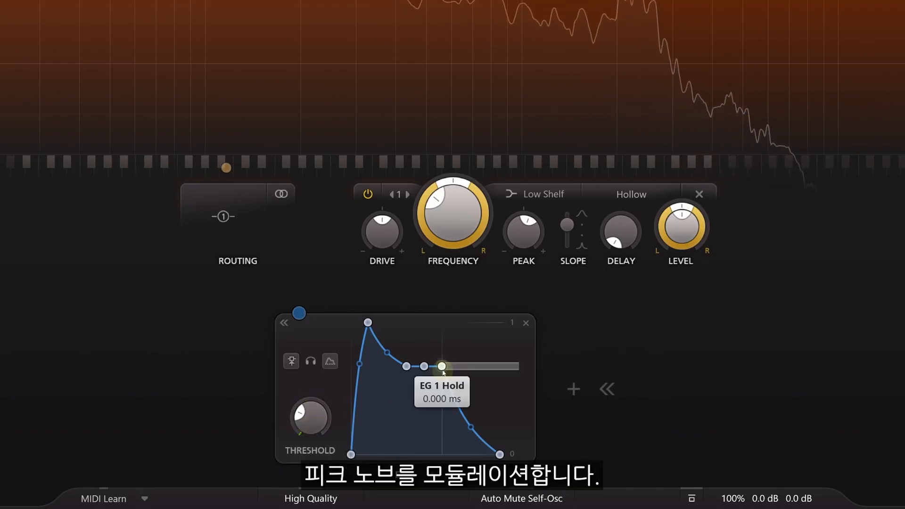
{"action": "left_click_drag", "start_coordinate": [424, 366], "coordinate": [425, 304]}
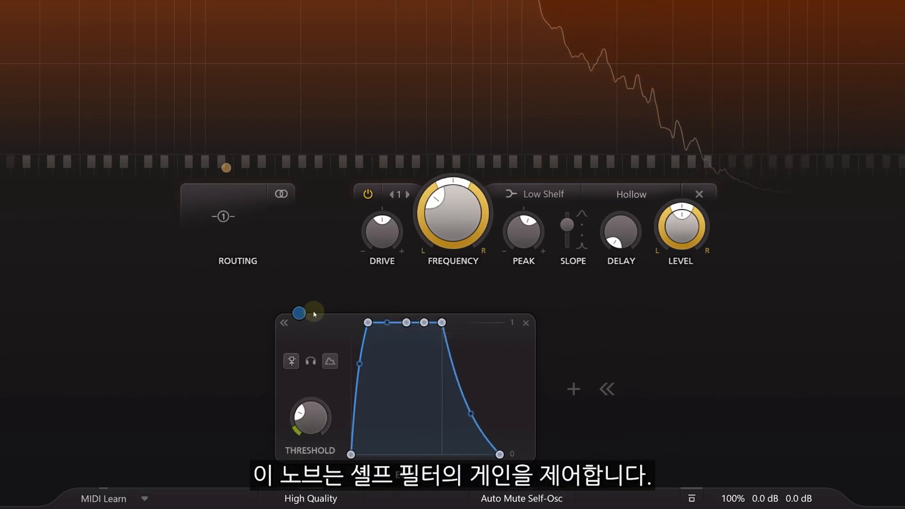
{"action": "left_click_drag", "start_coordinate": [301, 315], "coordinate": [523, 237]}
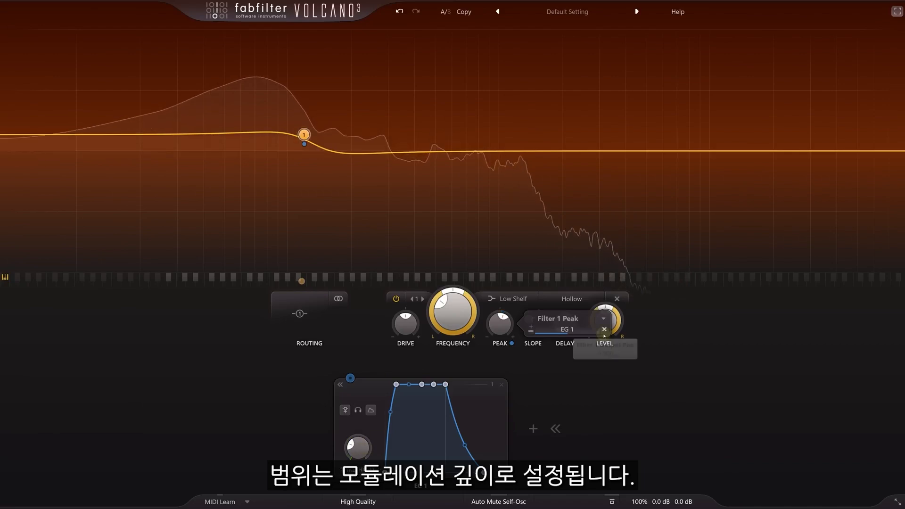
Adjust the envelope generator's release time, bend its release curve into a convex shape, and briefly try a longer hold
{"action": "mouse_move", "coordinate": [567, 334]}
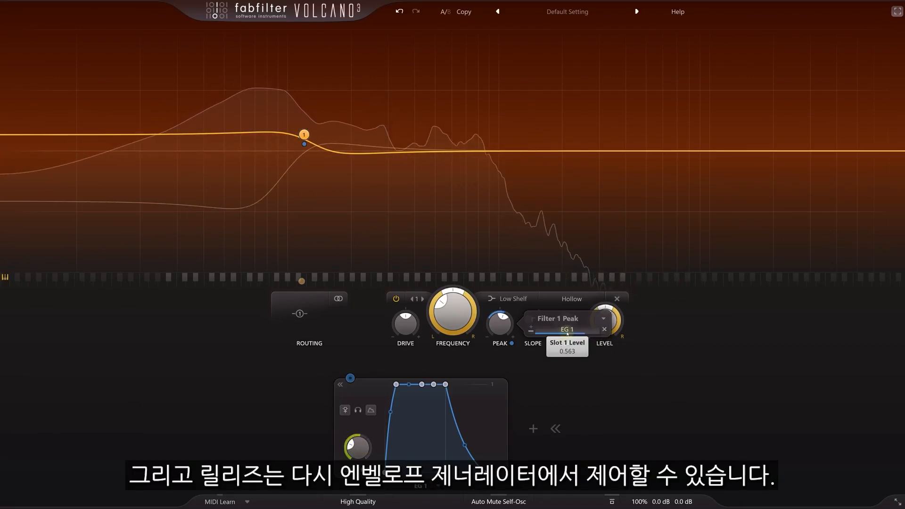
{"action": "mouse_move", "coordinate": [485, 471]}
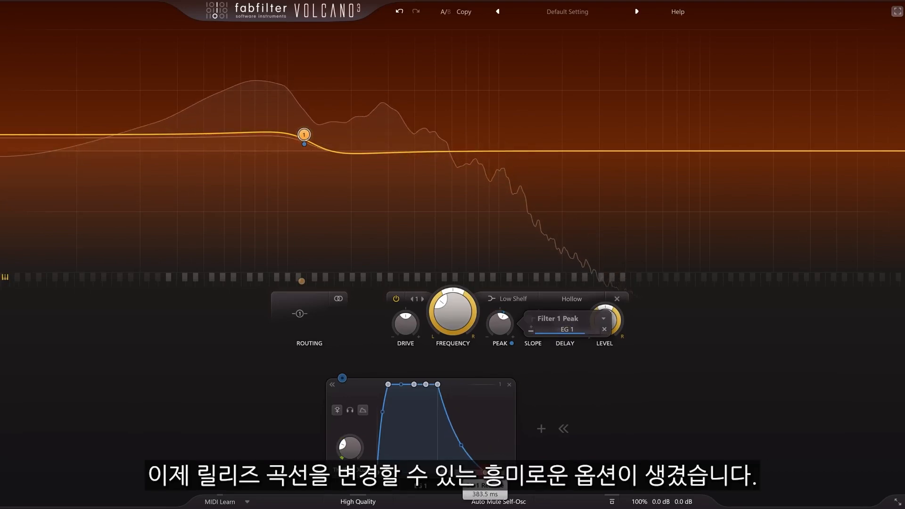
{"action": "left_click_drag", "start_coordinate": [485, 471], "coordinate": [534, 453]}
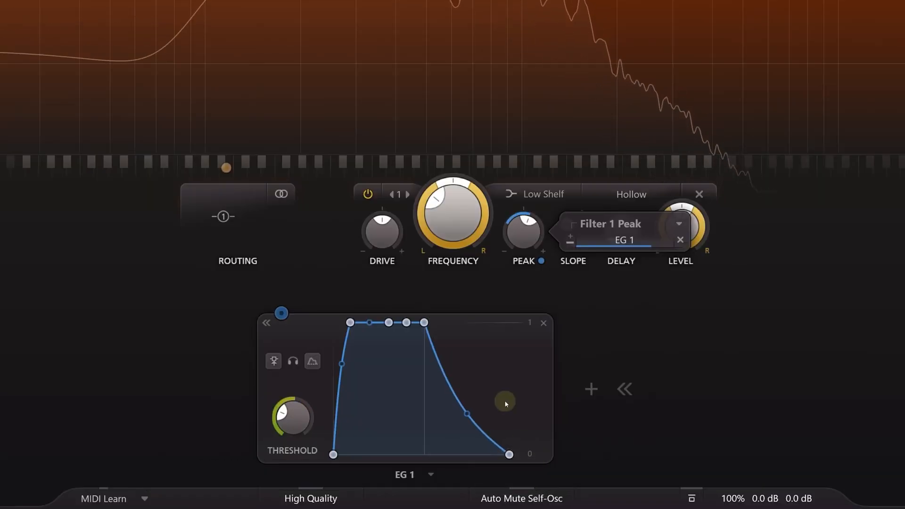
{"action": "left_click_drag", "start_coordinate": [467, 413], "coordinate": [466, 348]}
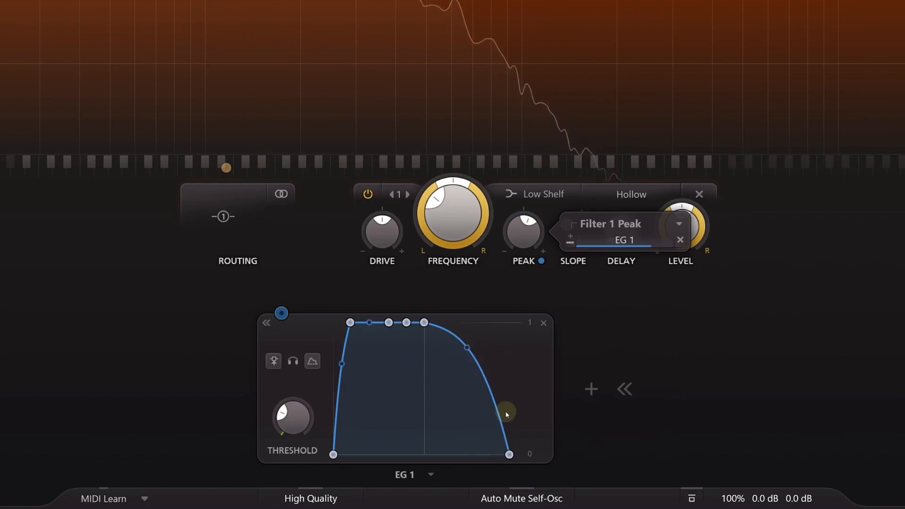
{"action": "left_click_drag", "start_coordinate": [509, 456], "coordinate": [480, 453]}
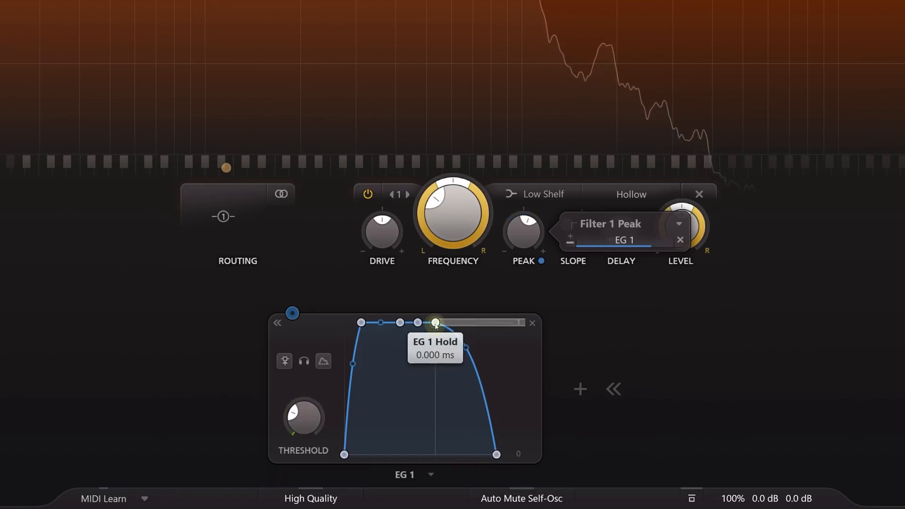
{"action": "left_click_drag", "start_coordinate": [436, 323], "coordinate": [442, 324]}
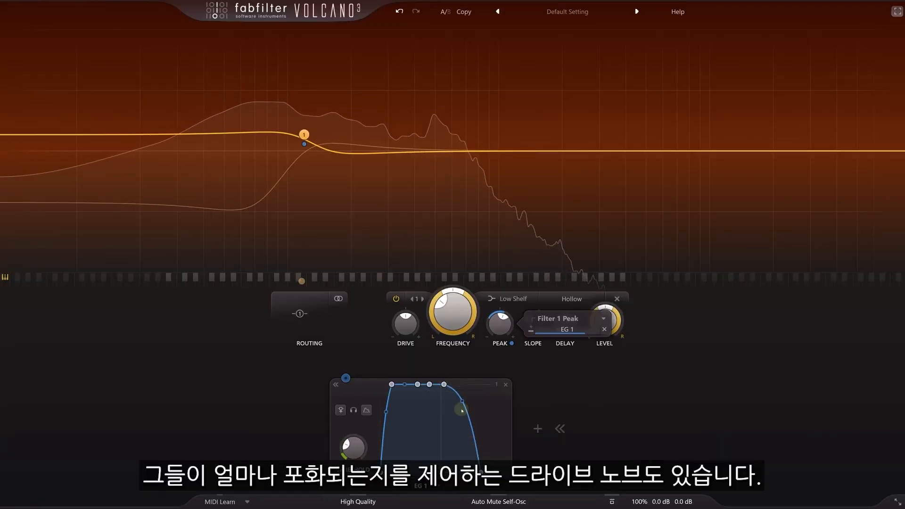
{"action": "left_click_drag", "start_coordinate": [461, 411], "coordinate": [459, 410]}
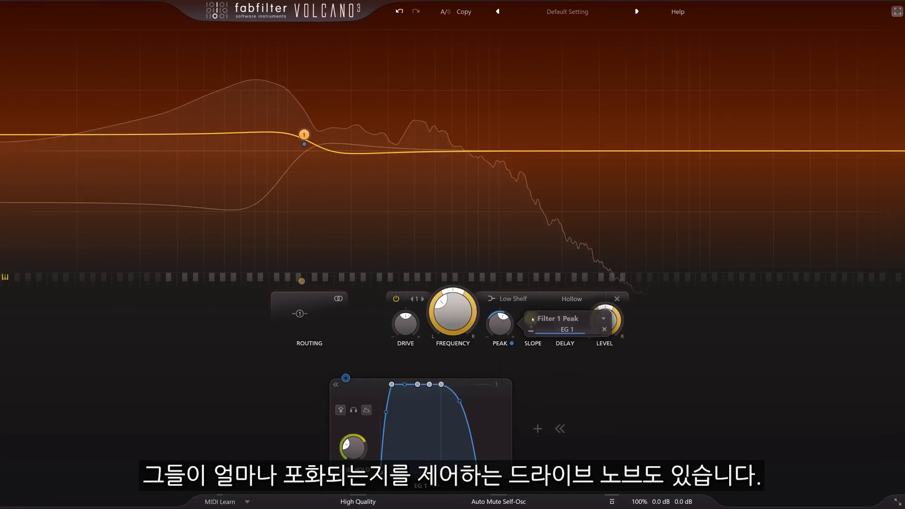
Change the low shelf filter's style to Hard and increase its Drive
{"action": "left_click", "coordinate": [574, 301]}
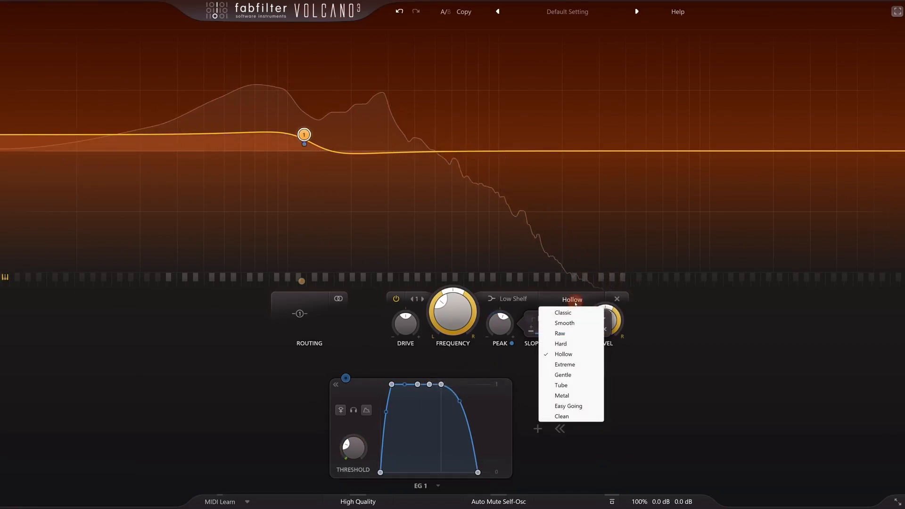
{"action": "left_click", "coordinate": [570, 345]}
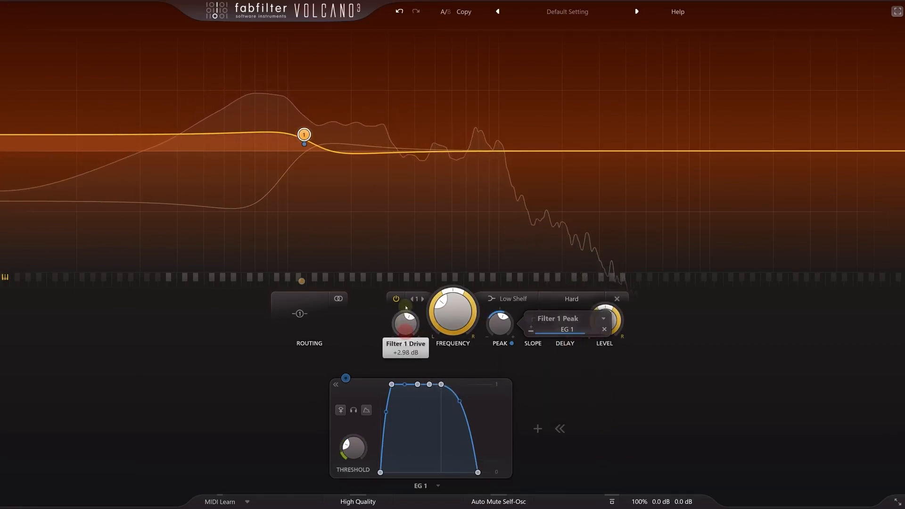
{"action": "left_click_drag", "start_coordinate": [403, 295], "coordinate": [404, 290]}
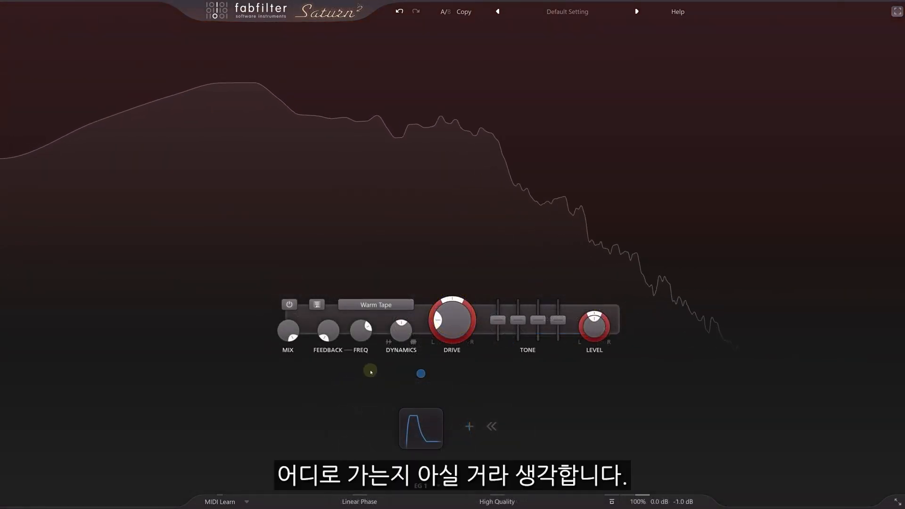
In Saturn 2, split off the low frequencies with a crossover at about 120 Hz and expand the EG 1 envelope generator
{"action": "left_click", "coordinate": [275, 32]}
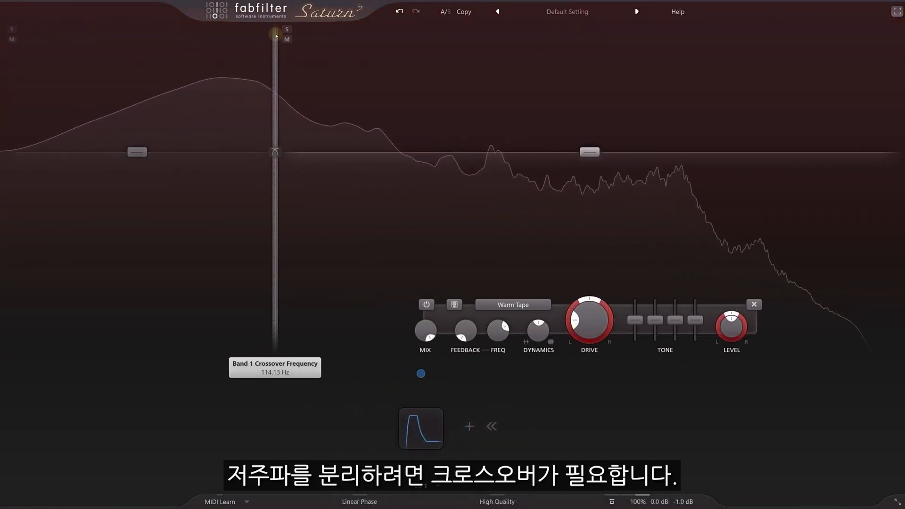
{"action": "left_click_drag", "start_coordinate": [276, 36], "coordinate": [282, 41]}
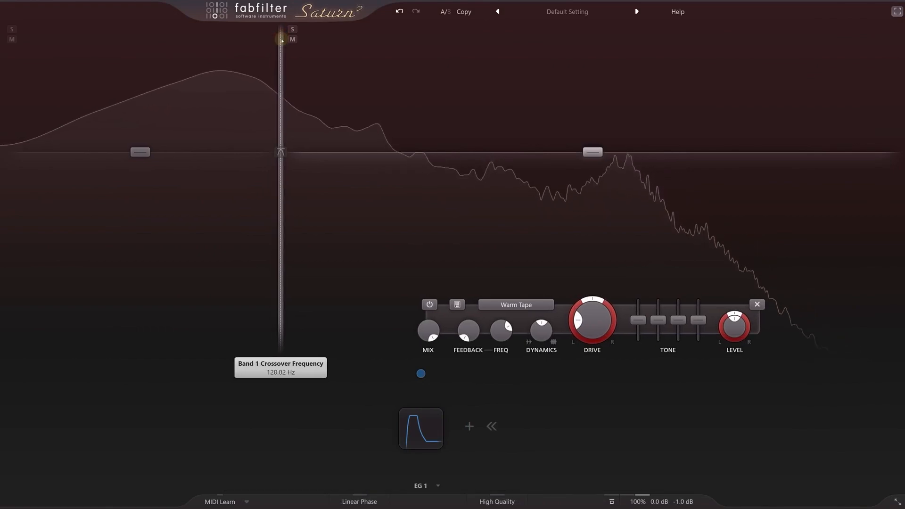
{"action": "left_click", "coordinate": [416, 426]}
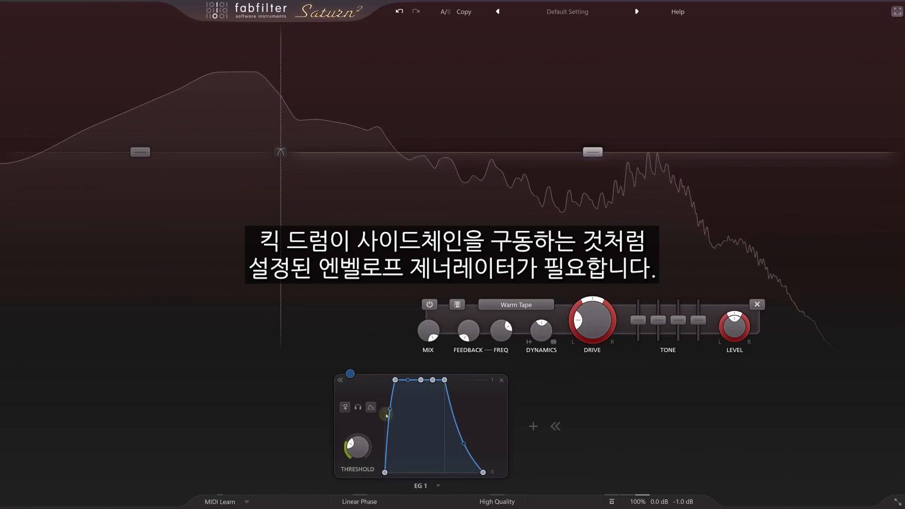
{"action": "mouse_move", "coordinate": [358, 453]}
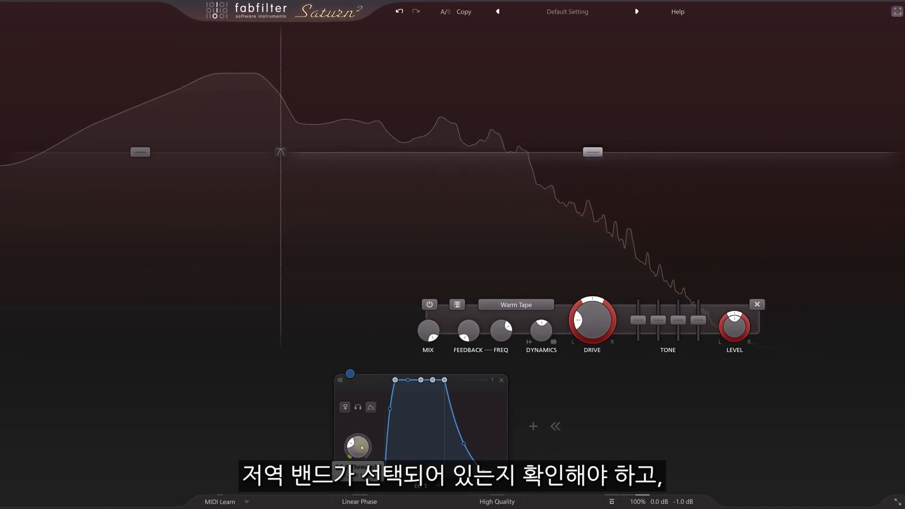
Modulate the low band's output Level with EG 1, adjust the modulation depth, and raise the band's Drive
{"action": "left_click", "coordinate": [140, 152]}
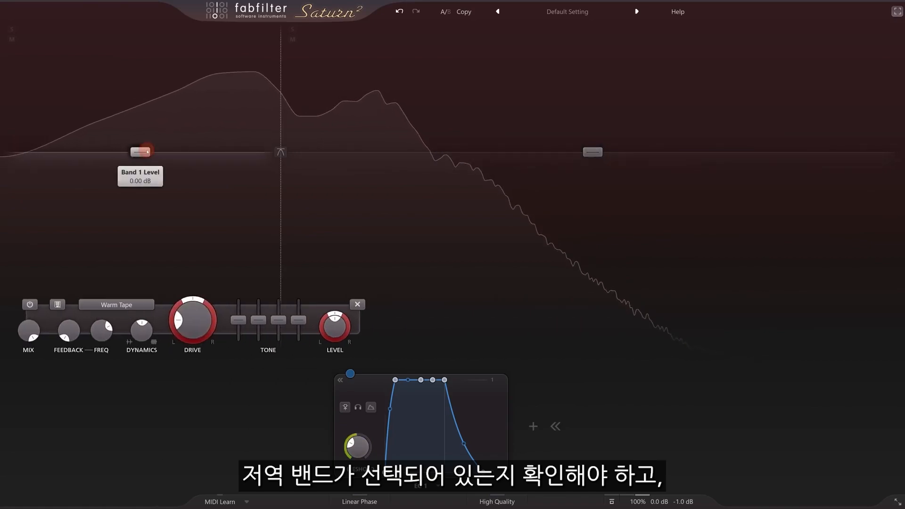
{"action": "left_click_drag", "start_coordinate": [350, 374], "coordinate": [325, 327]}
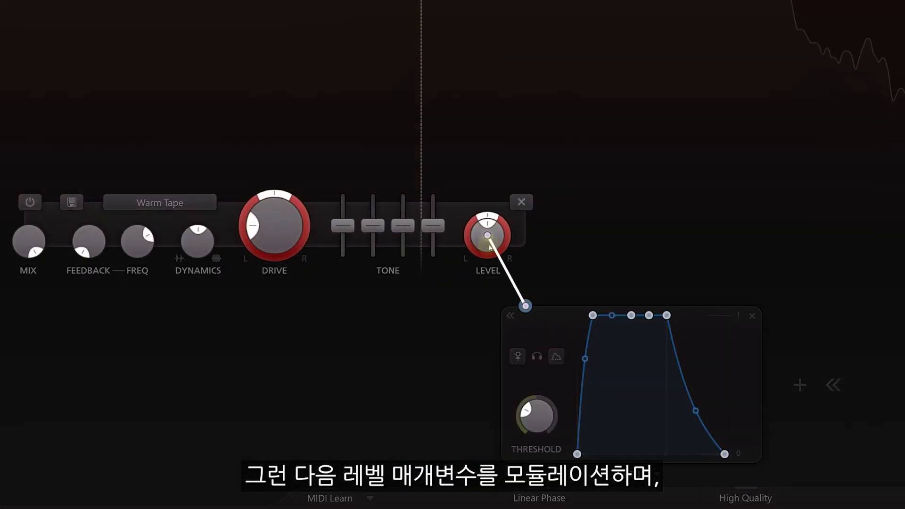
{"action": "left_click_drag", "start_coordinate": [504, 255], "coordinate": [538, 247]}
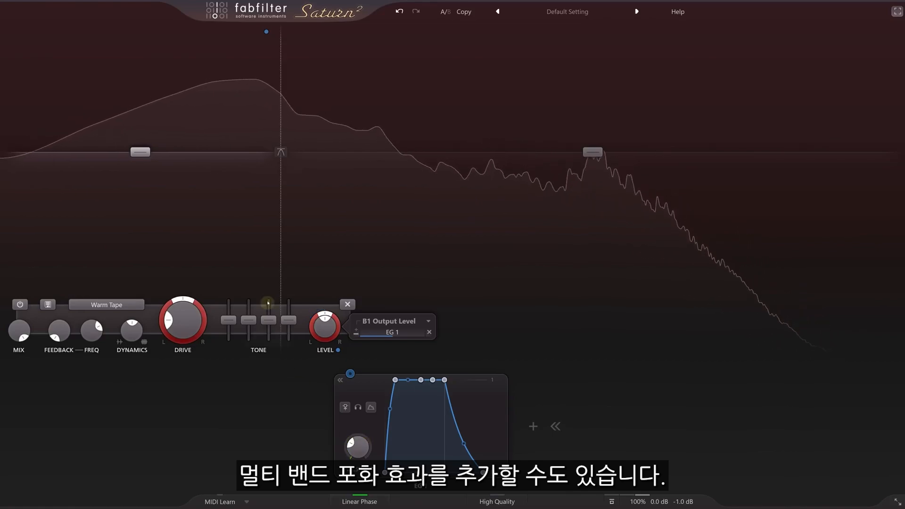
{"action": "left_click_drag", "start_coordinate": [188, 313], "coordinate": [192, 213]}
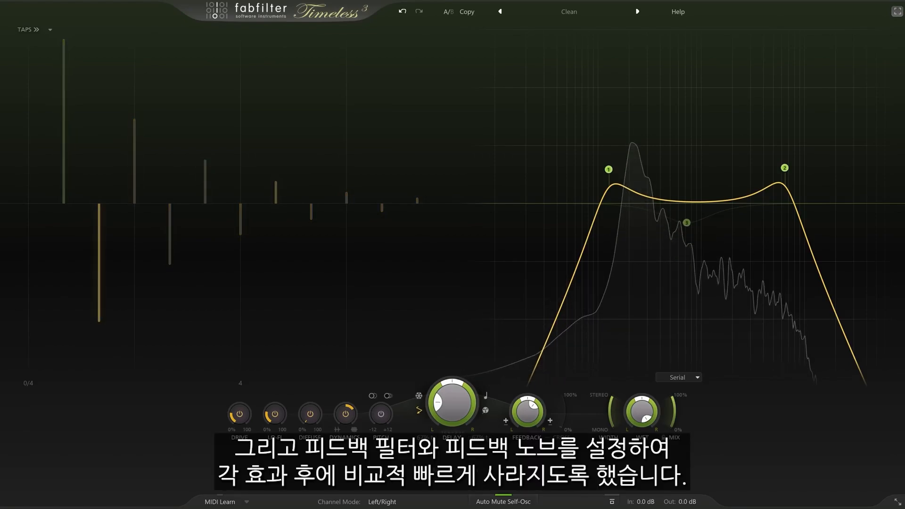
In Timeless 3, select feedback filter 1 and add an Envelope Generator modulation source
{"action": "mouse_move", "coordinate": [530, 406]}
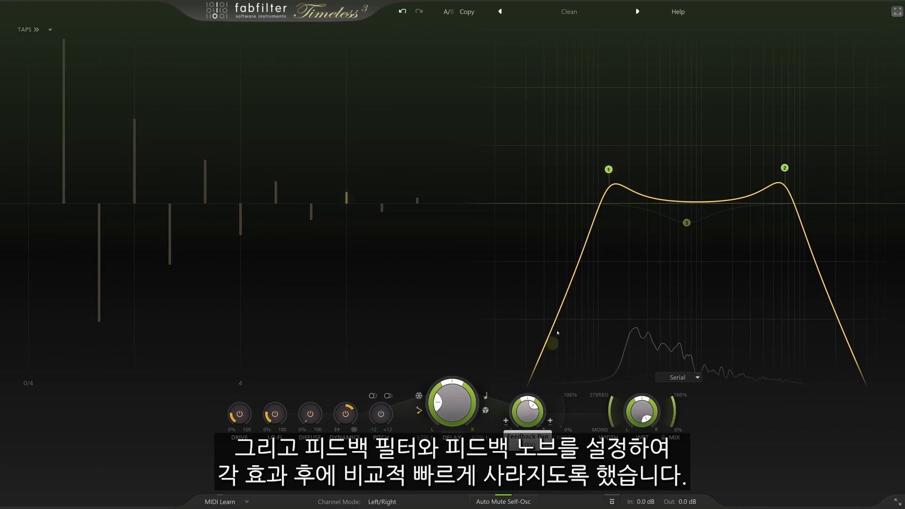
{"action": "left_click", "coordinate": [608, 171]}
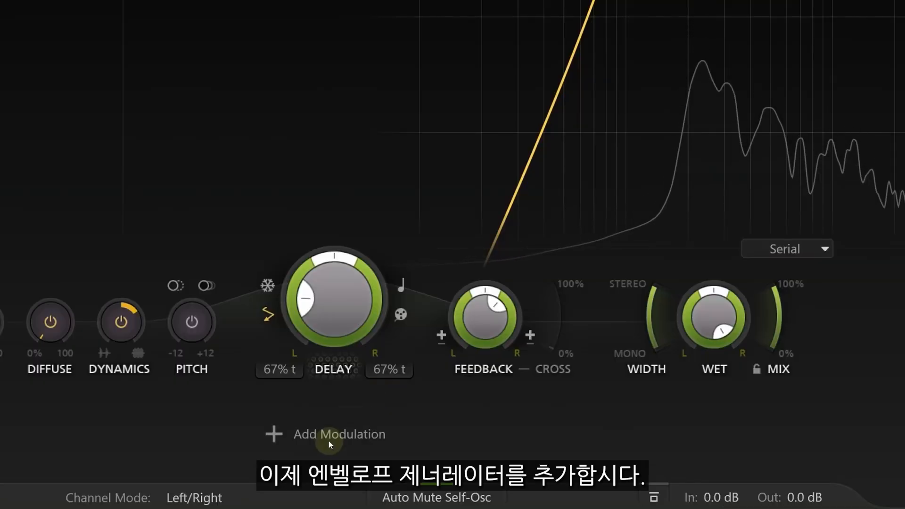
{"action": "left_click", "coordinate": [328, 439]}
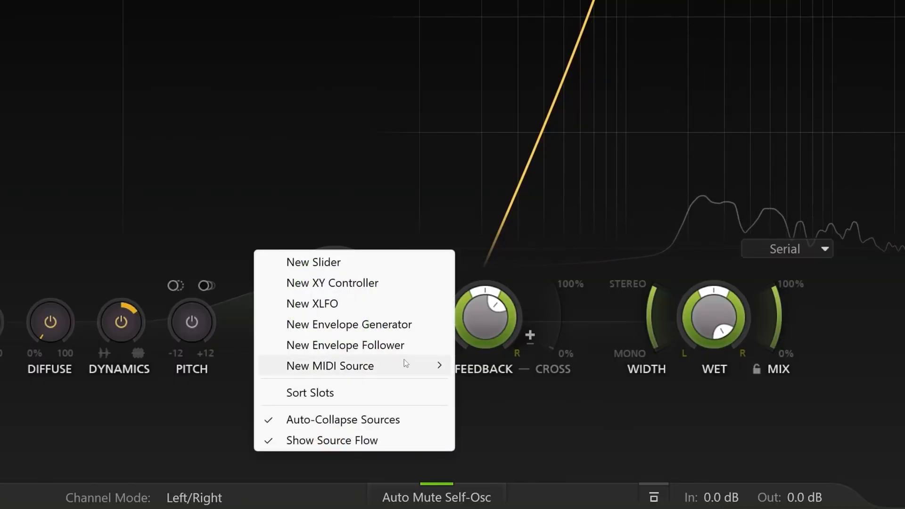
{"action": "left_click", "coordinate": [384, 324]}
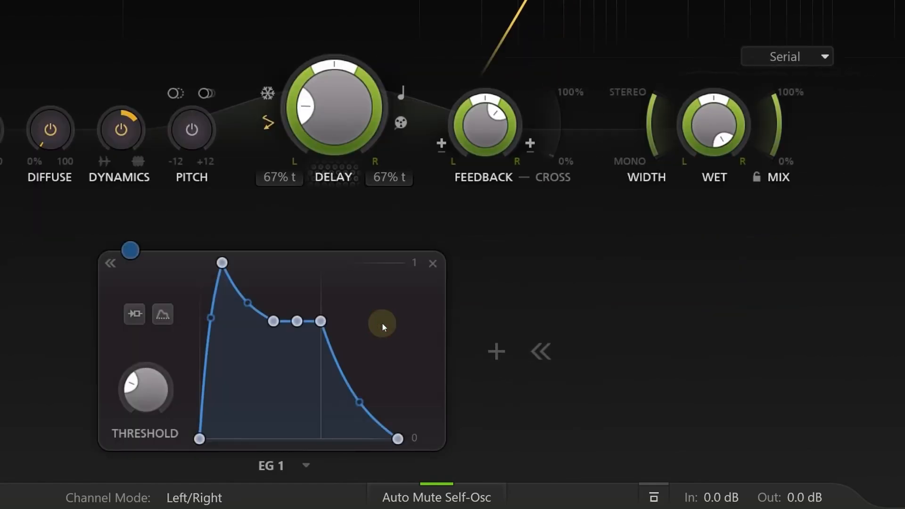
Raise the envelope generator's threshold slightly and assign it to modulate the Feedback amount
{"action": "mouse_move", "coordinate": [315, 326]}
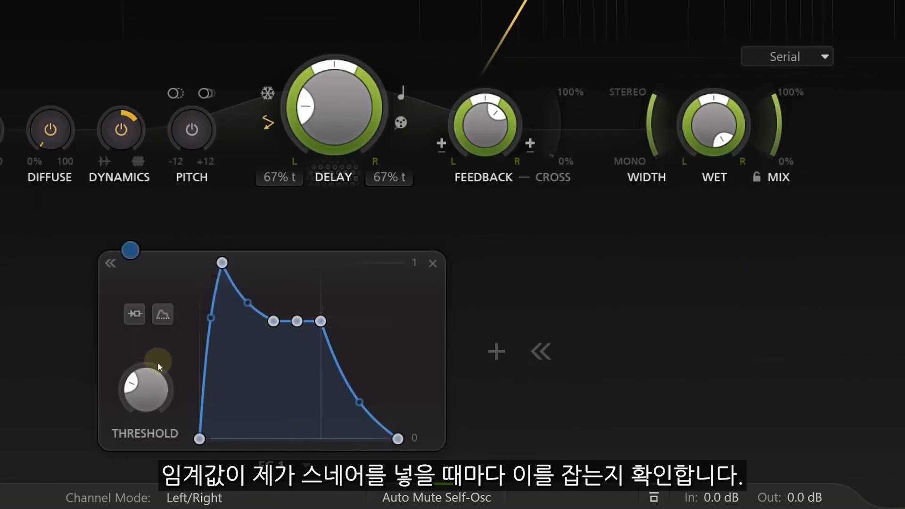
{"action": "mouse_move", "coordinate": [145, 395]}
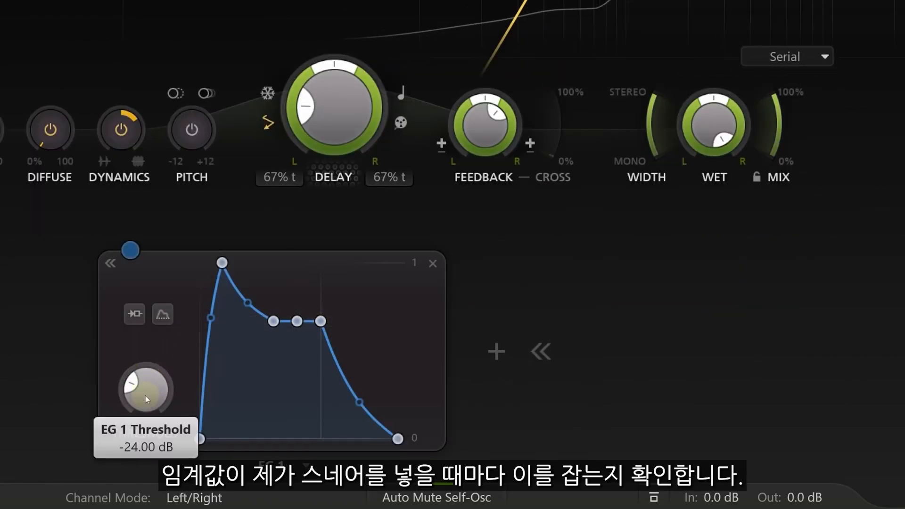
{"action": "left_click_drag", "start_coordinate": [145, 395], "coordinate": [146, 367]}
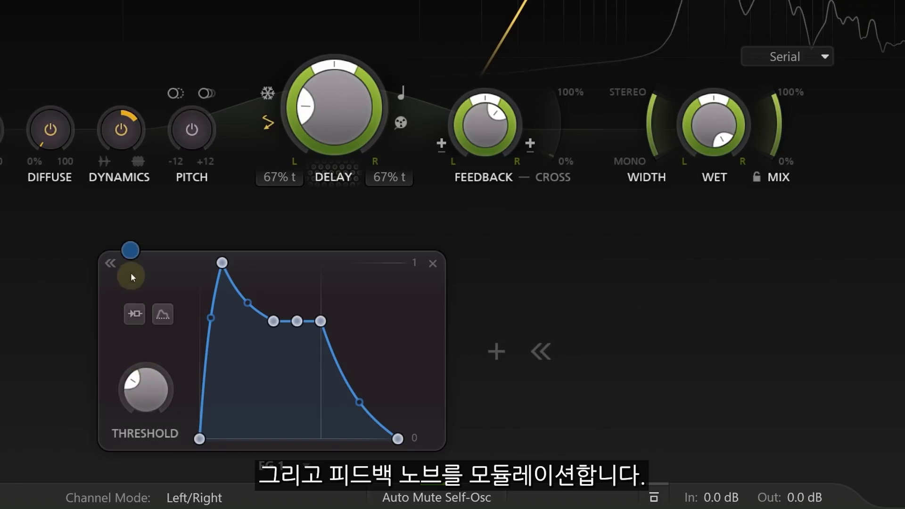
{"action": "left_click_drag", "start_coordinate": [132, 253], "coordinate": [500, 131]}
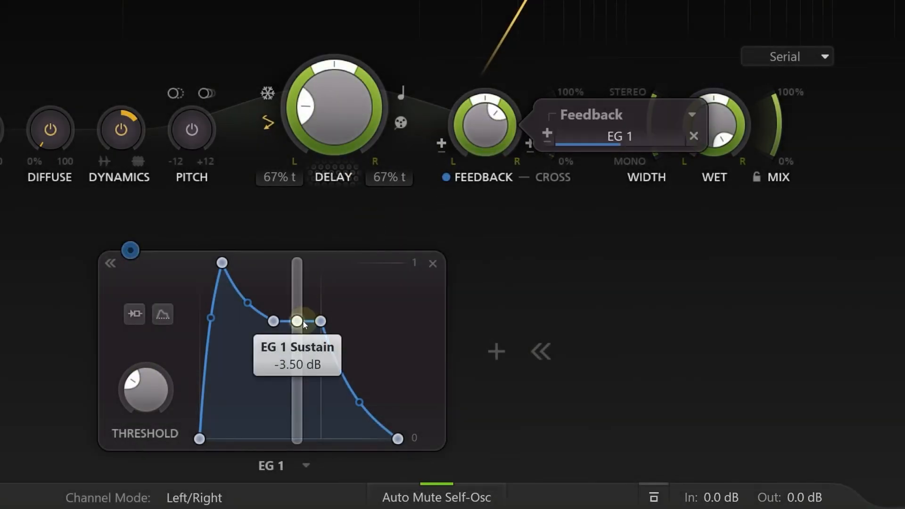
Shape the envelope with full sustain and longer hold and release times, and increase its Feedback modulation depth
{"action": "left_click_drag", "start_coordinate": [297, 320], "coordinate": [311, 205]}
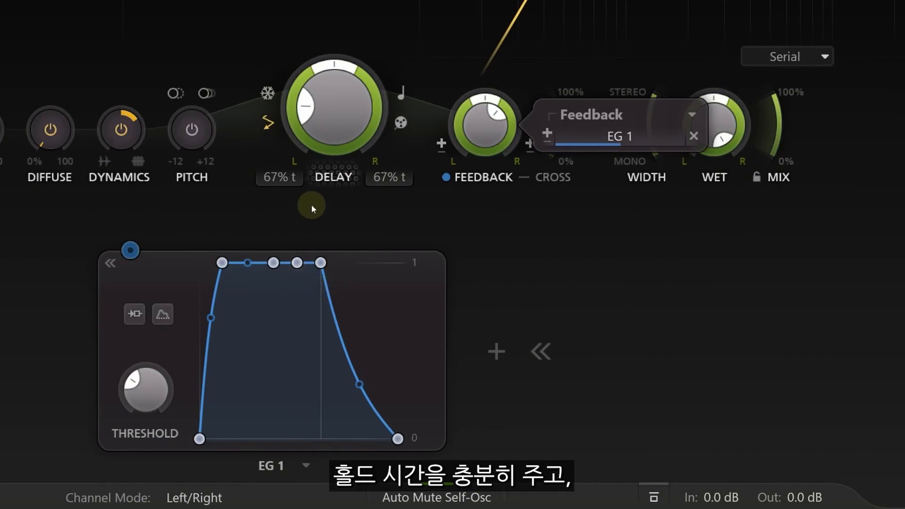
{"action": "left_click_drag", "start_coordinate": [321, 262], "coordinate": [424, 266]}
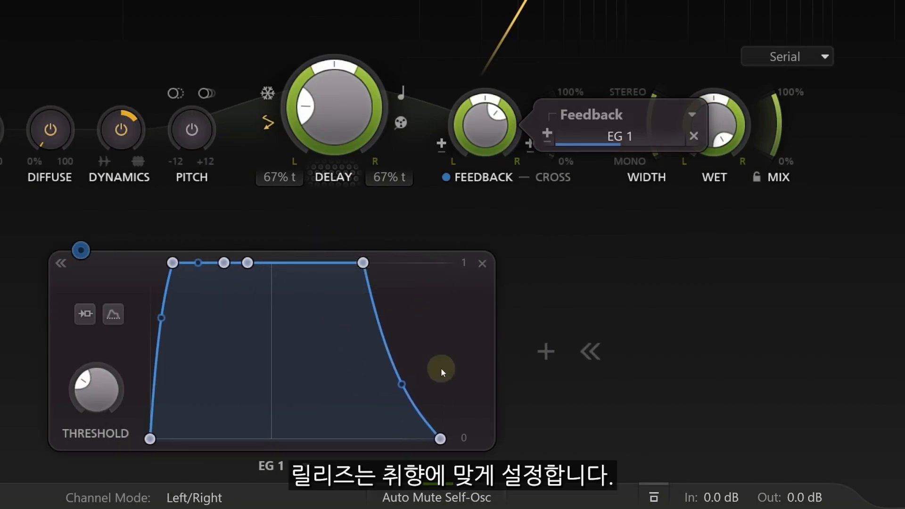
{"action": "left_click_drag", "start_coordinate": [439, 438], "coordinate": [538, 436]}
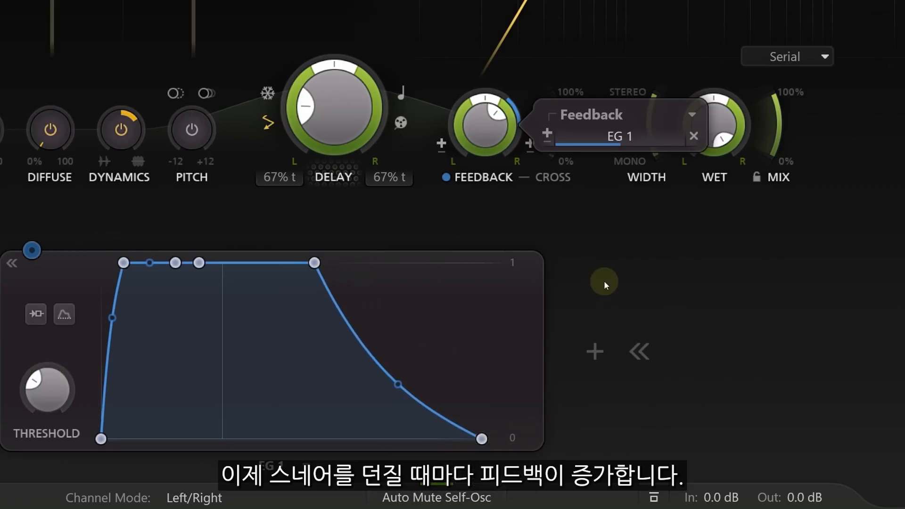
{"action": "left_click_drag", "start_coordinate": [620, 136], "coordinate": [727, 140]}
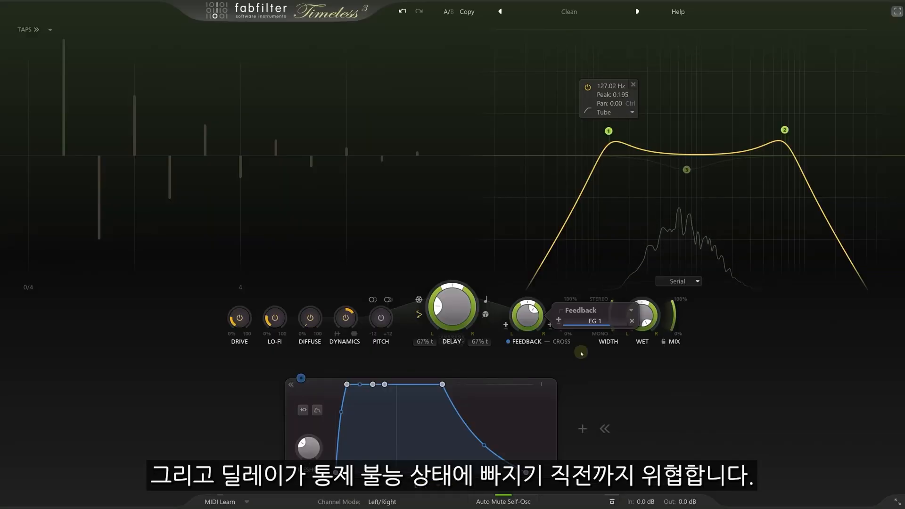
{"action": "left_click", "coordinate": [582, 353]}
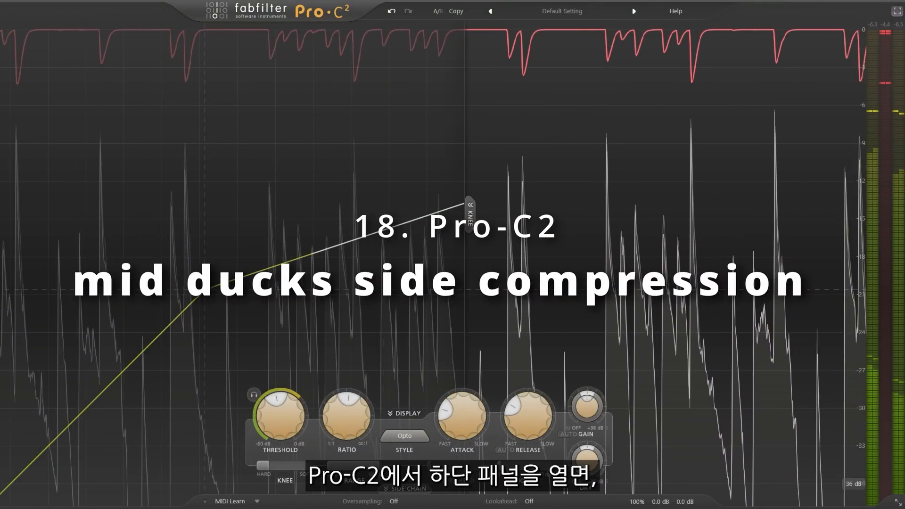
Expand the side chain section and sweep the Stereo Link from 0% up to fully Mid-only
{"action": "left_click", "coordinate": [413, 489]}
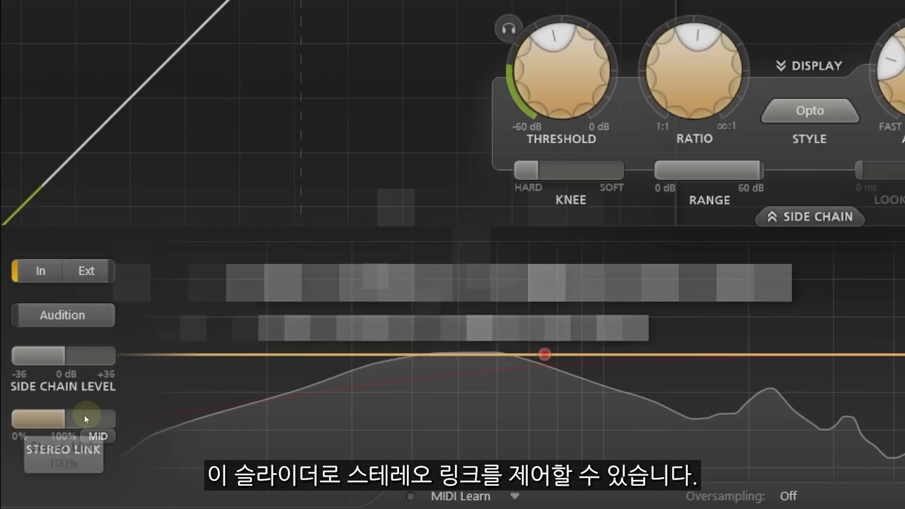
{"action": "mouse_move", "coordinate": [32, 464]}
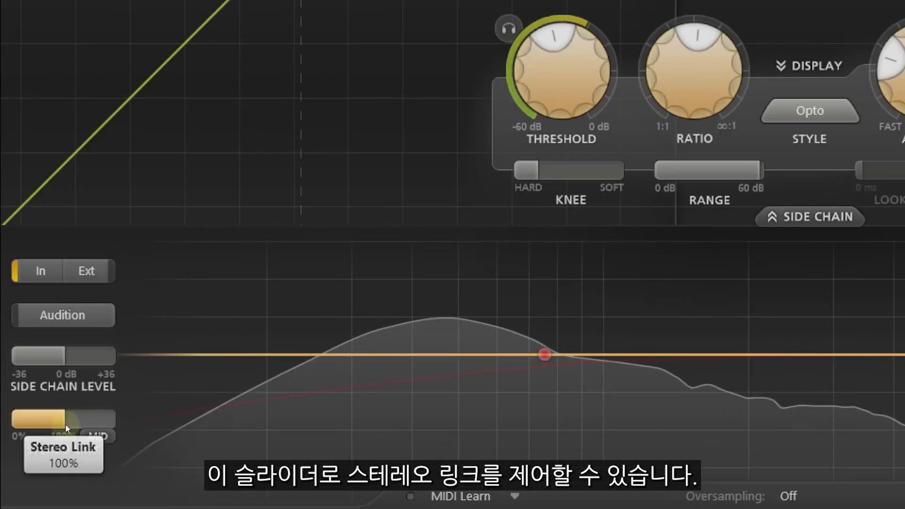
{"action": "left_click_drag", "start_coordinate": [89, 417], "coordinate": [52, 417]}
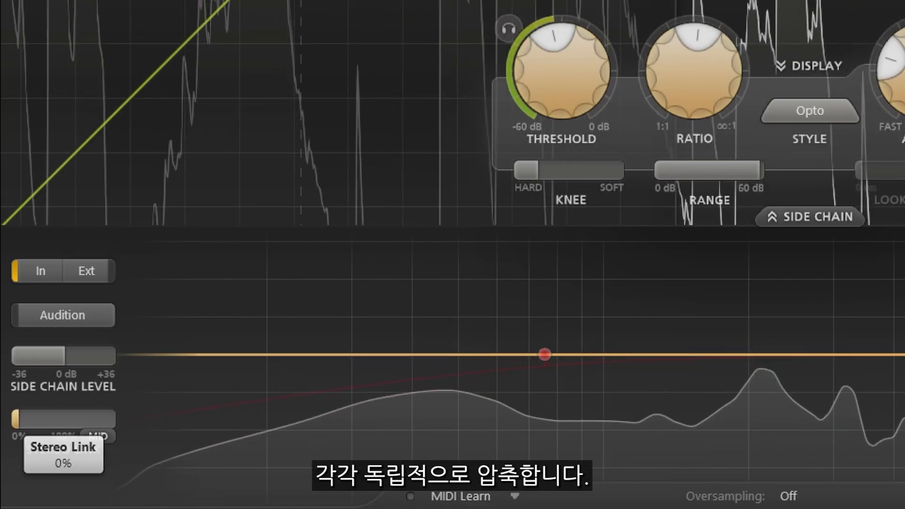
{"action": "left_click_drag", "start_coordinate": [16, 417], "coordinate": [40, 208]}
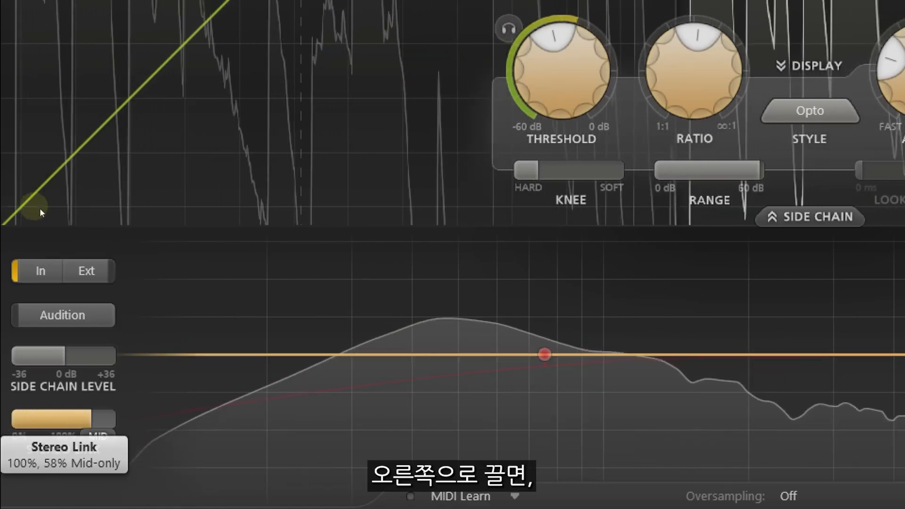
{"action": "left_click_drag", "start_coordinate": [185, 219], "coordinate": [191, 231]}
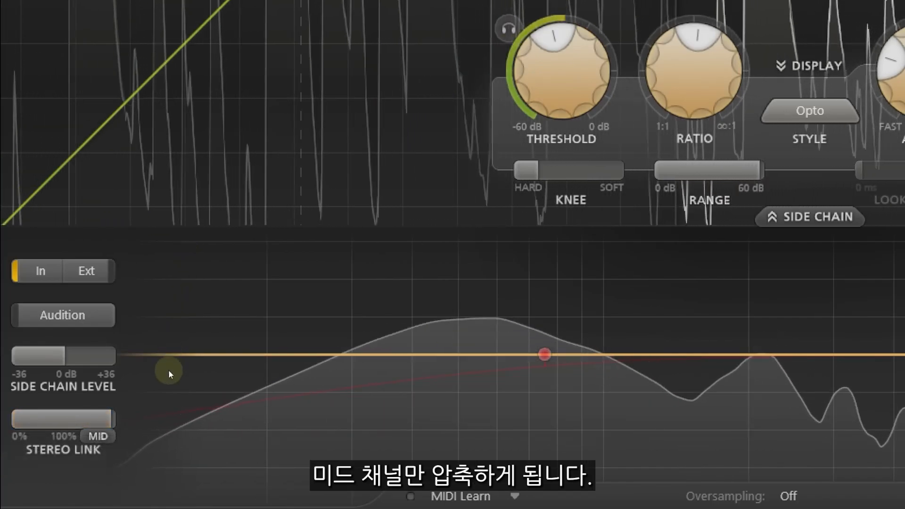
Switch the stereo link mode to SIDE and lower the Threshold to compress the side channel more strongly
{"action": "left_click", "coordinate": [101, 436]}
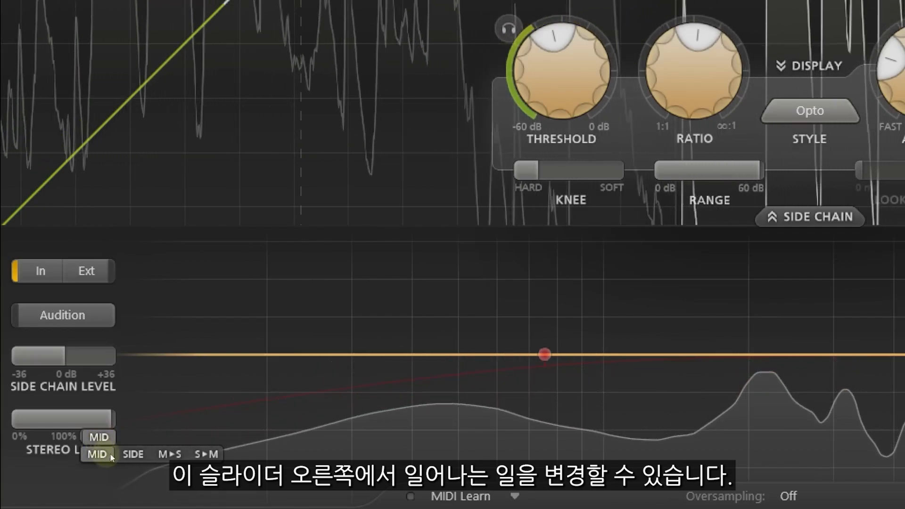
{"action": "left_click", "coordinate": [134, 453]}
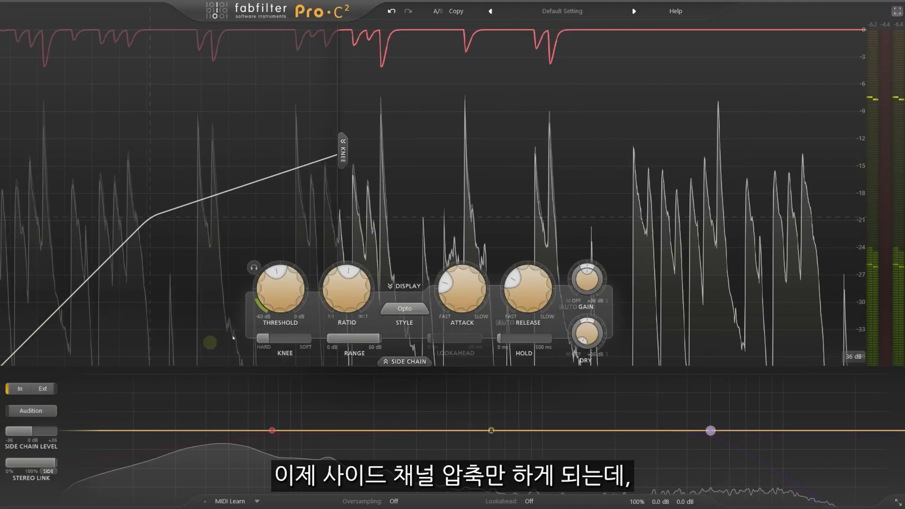
{"action": "left_click_drag", "start_coordinate": [278, 294], "coordinate": [295, 356]}
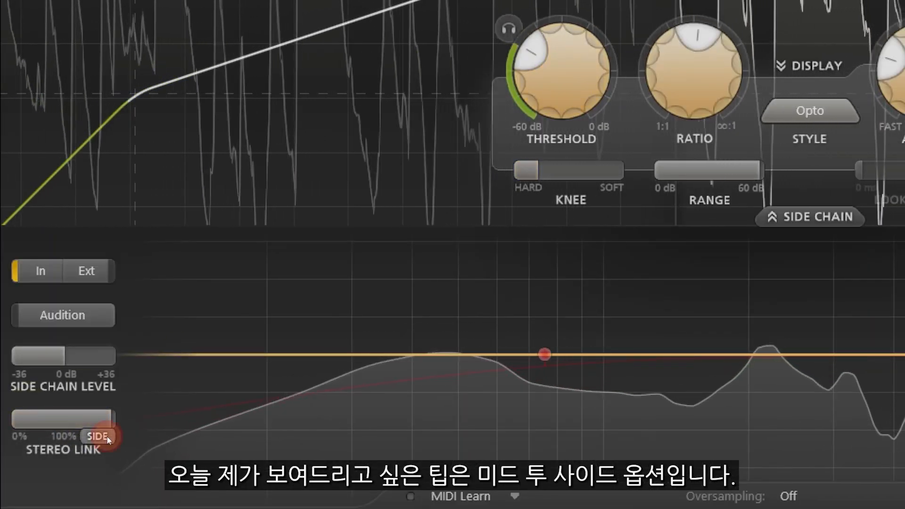
Set the stereo link mode to M►S and enable the side chain low-pass filter at about 75.5 Hz with a 6 dB/oct slope
{"action": "left_click", "coordinate": [105, 436]}
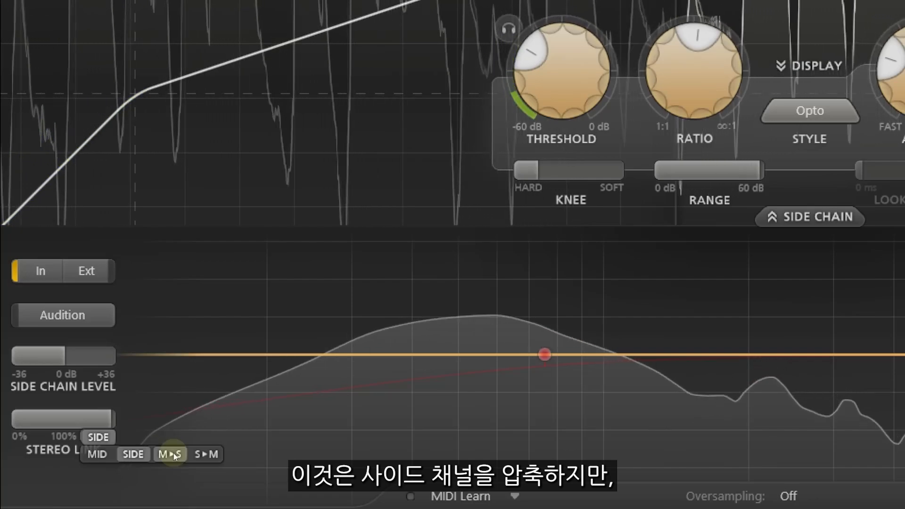
{"action": "left_click", "coordinate": [173, 453]}
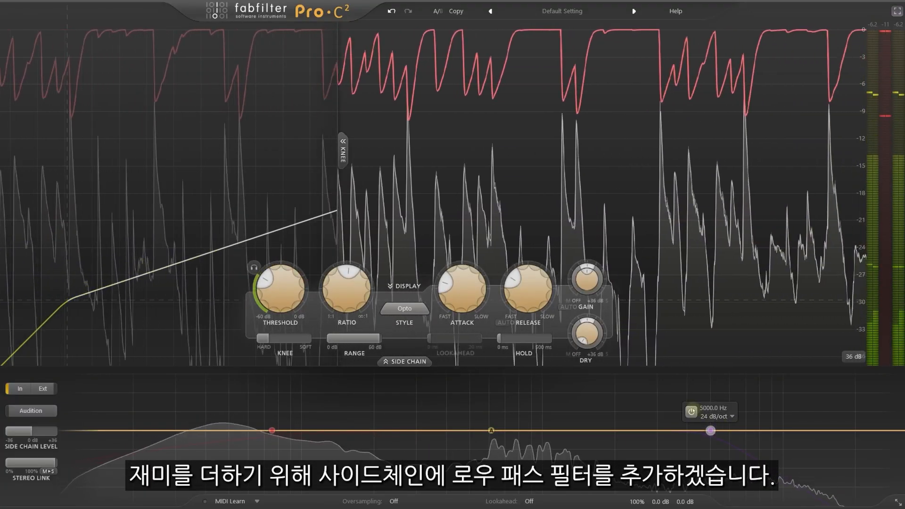
{"action": "left_click", "coordinate": [710, 430]}
{"action": "left_click_drag", "start_coordinate": [710, 430], "coordinate": [257, 430]}
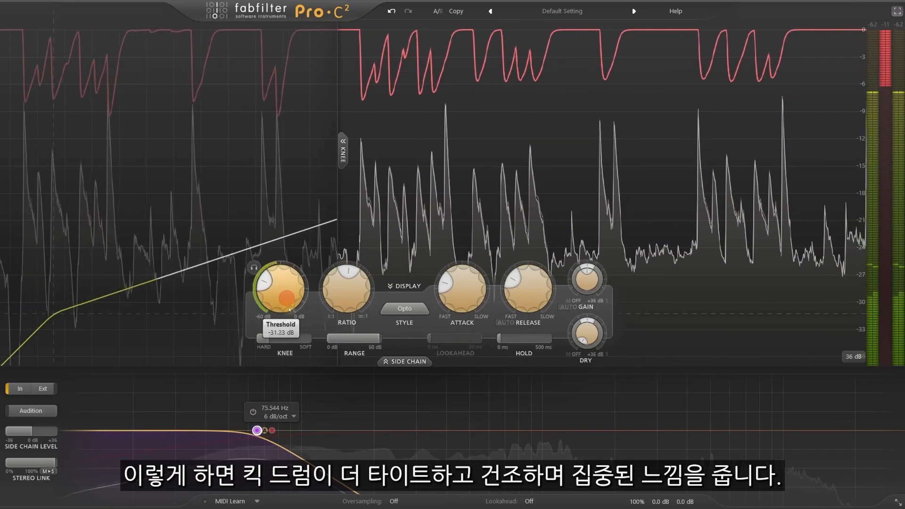
Raise the Ratio for heavier mid-to-side ducking and turn on Auto Gain
{"action": "left_click_drag", "start_coordinate": [326, 305], "coordinate": [341, 260]}
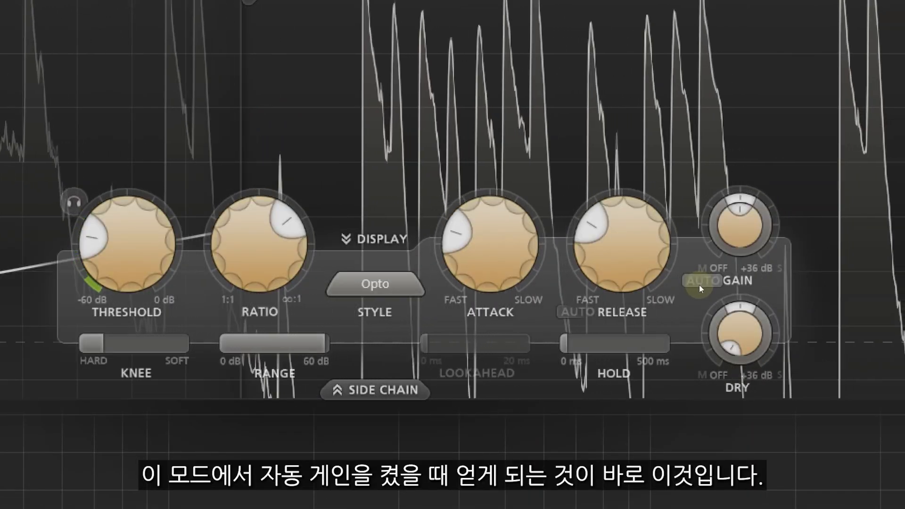
{"action": "left_click", "coordinate": [700, 280]}
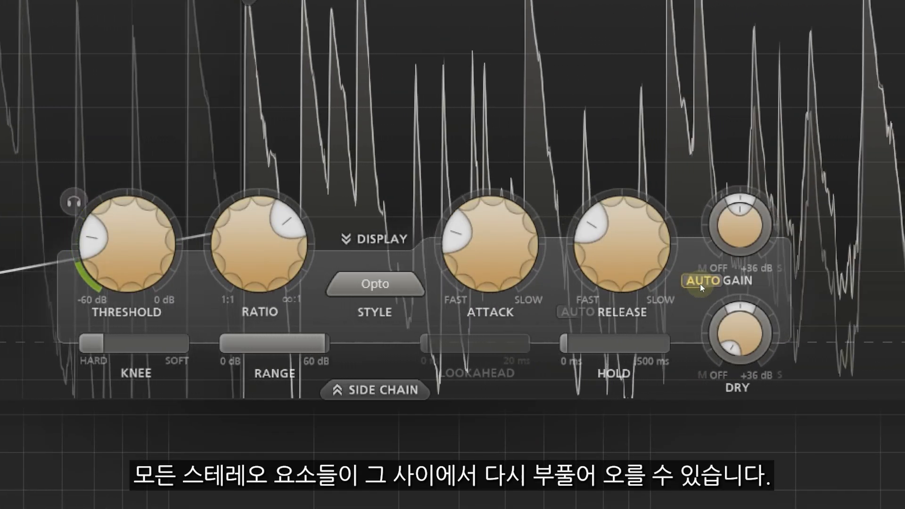
{"action": "left_click_drag", "start_coordinate": [637, 273], "coordinate": [632, 276]}
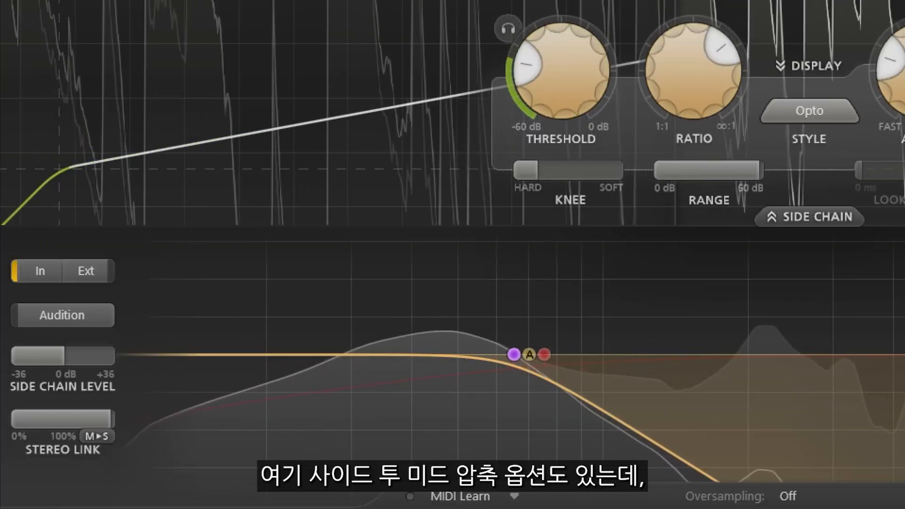
Review the stereo link mode choices, keep M►S, and raise the Ratio toward its maximum
{"action": "left_click", "coordinate": [102, 437]}
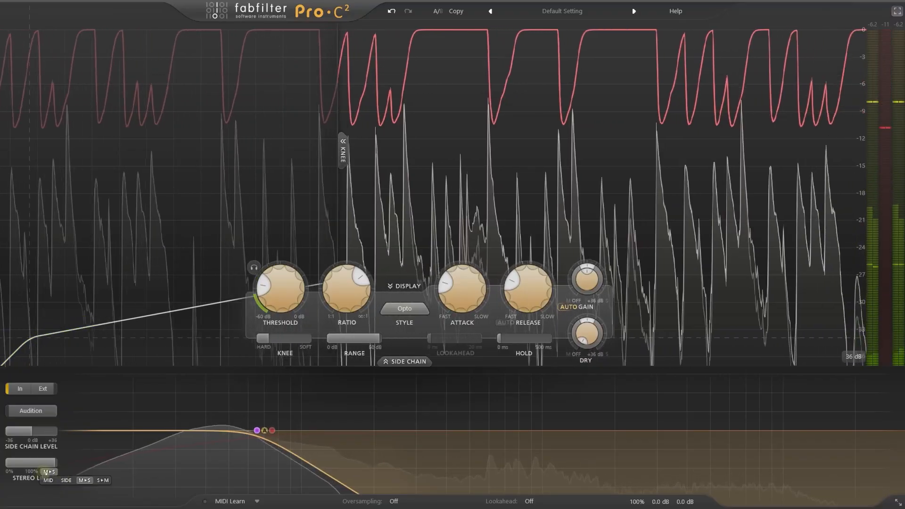
{"action": "left_click", "coordinate": [46, 471]}
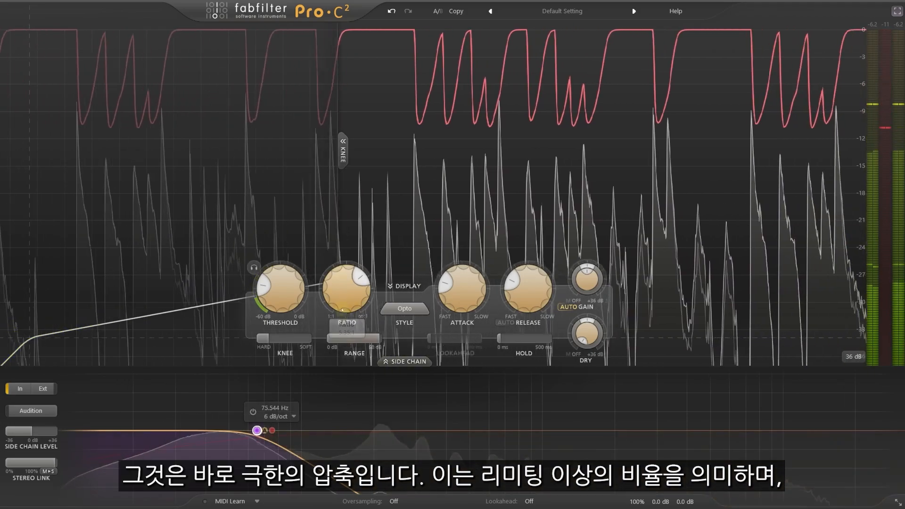
{"action": "left_click_drag", "start_coordinate": [347, 288], "coordinate": [346, 230]}
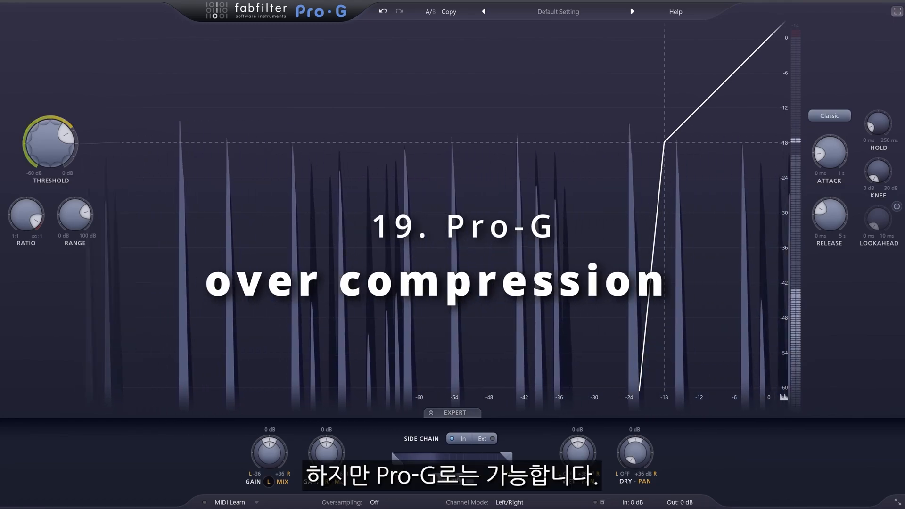
In Pro-G, choose the Ducking style, lower the Threshold to about -32 dB, and set the Ratio to 3.99:1
{"action": "left_click", "coordinate": [830, 116]}
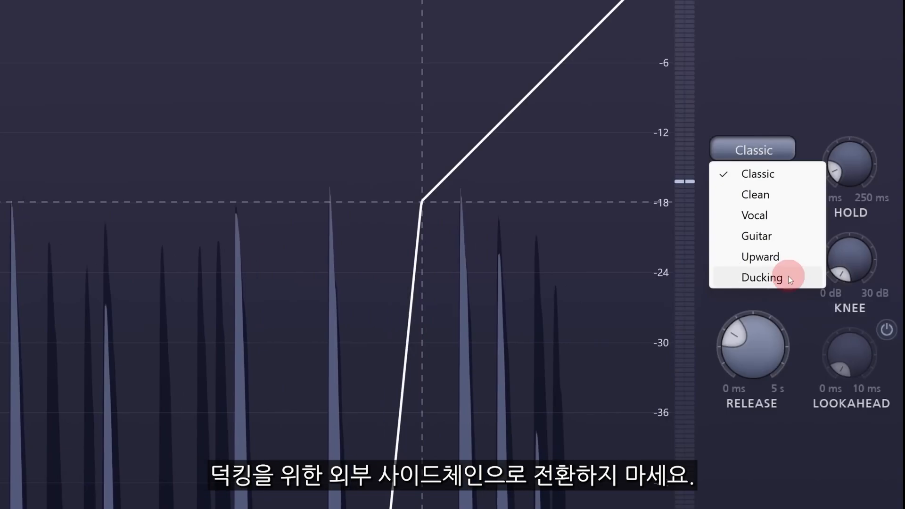
{"action": "left_click", "coordinate": [775, 278]}
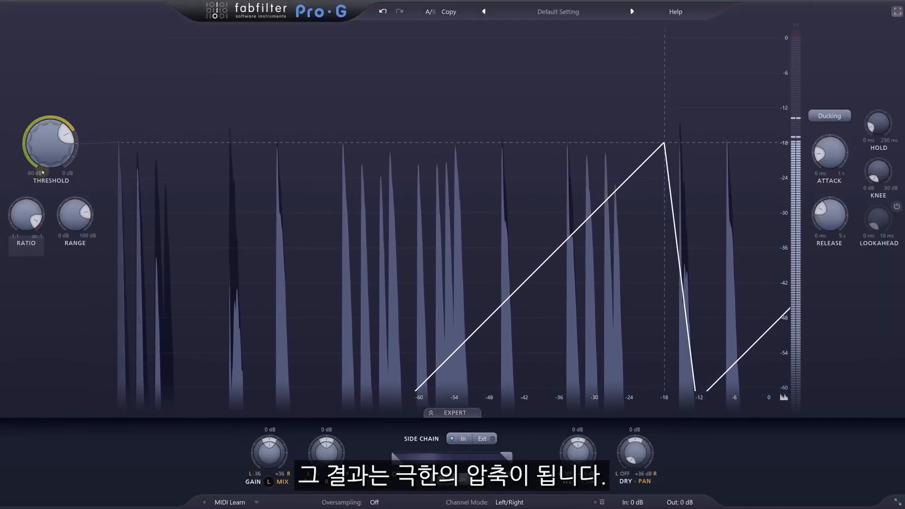
{"action": "left_click_drag", "start_coordinate": [49, 143], "coordinate": [26, 254]}
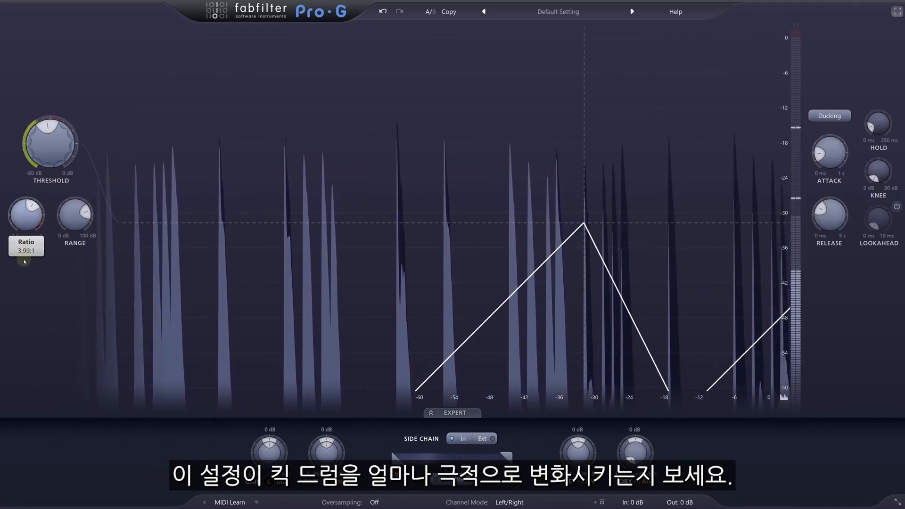
Blend the over-compressed signal in parallel by turning up the Dry Level and setting the Wet Level to about +4.26 dB
{"action": "left_click_drag", "start_coordinate": [577, 454], "coordinate": [577, 398]}
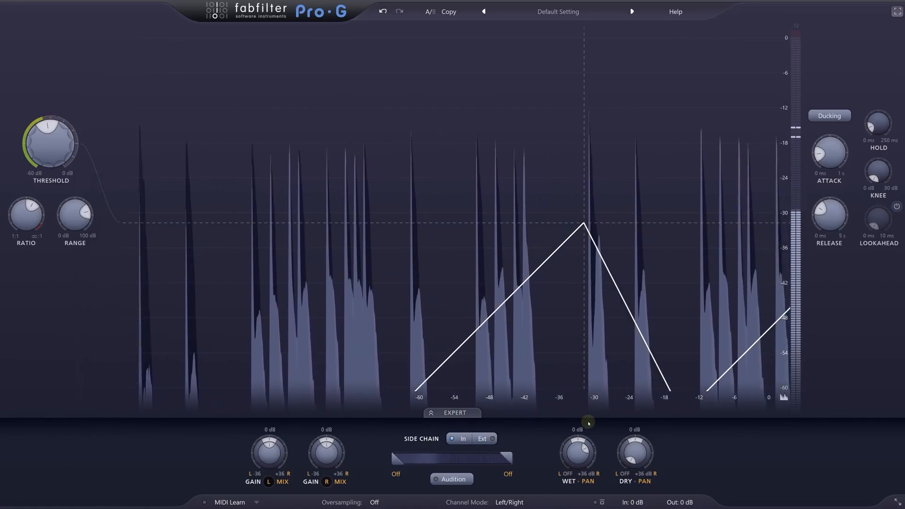
{"action": "double_click", "coordinate": [635, 453]}
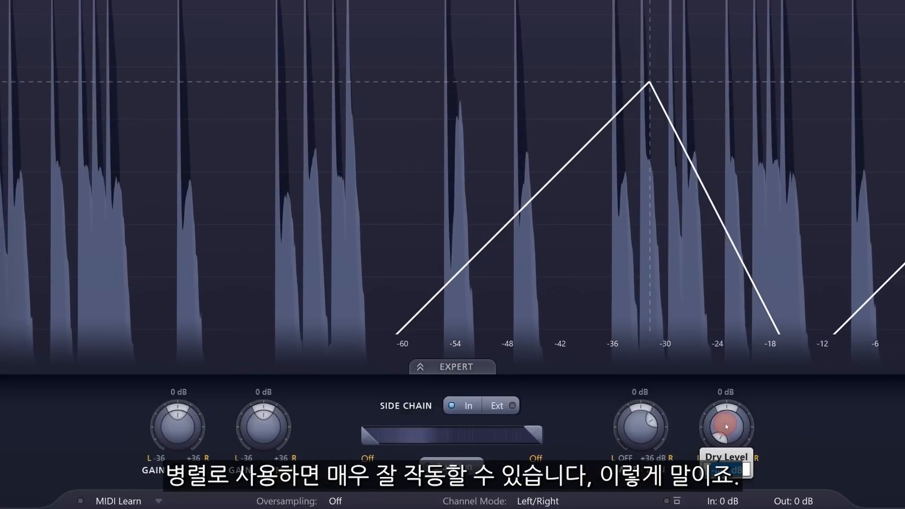
{"action": "type", "text": "1"}
{"action": "key", "text": "Return"}
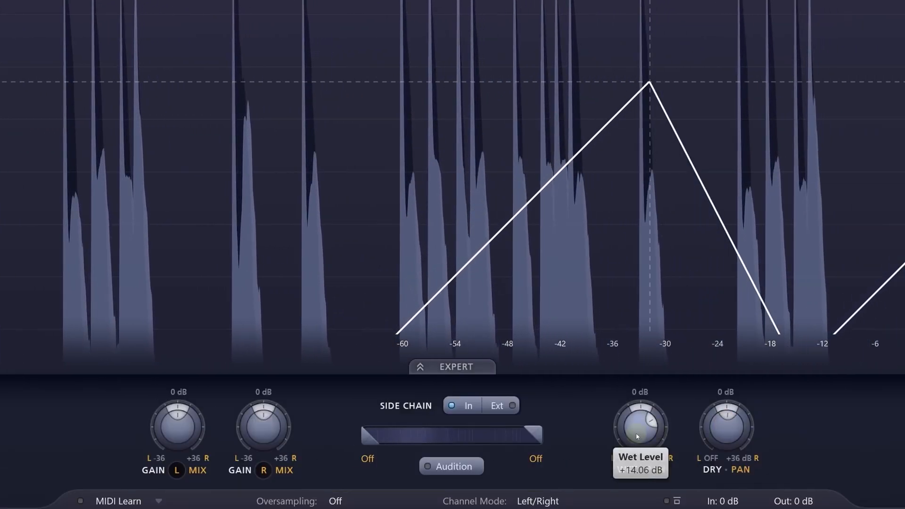
{"action": "left_click_drag", "start_coordinate": [640, 427], "coordinate": [589, 508]}
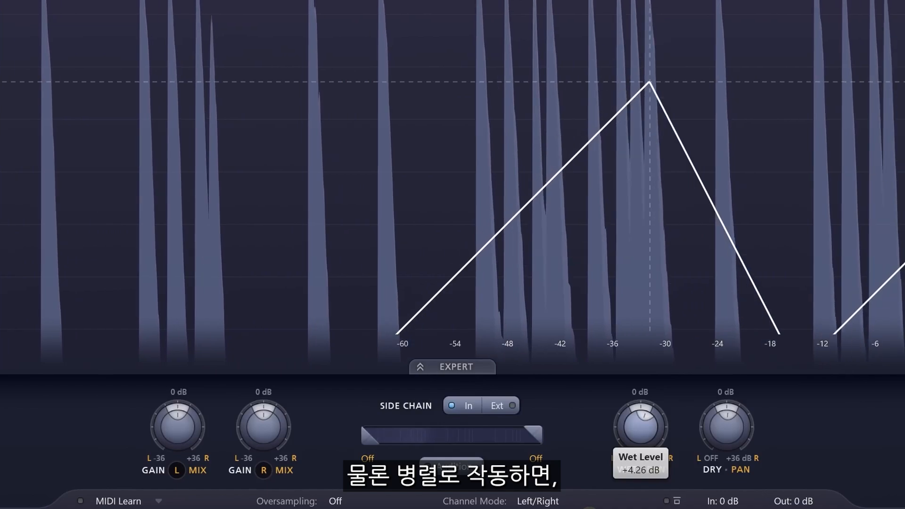
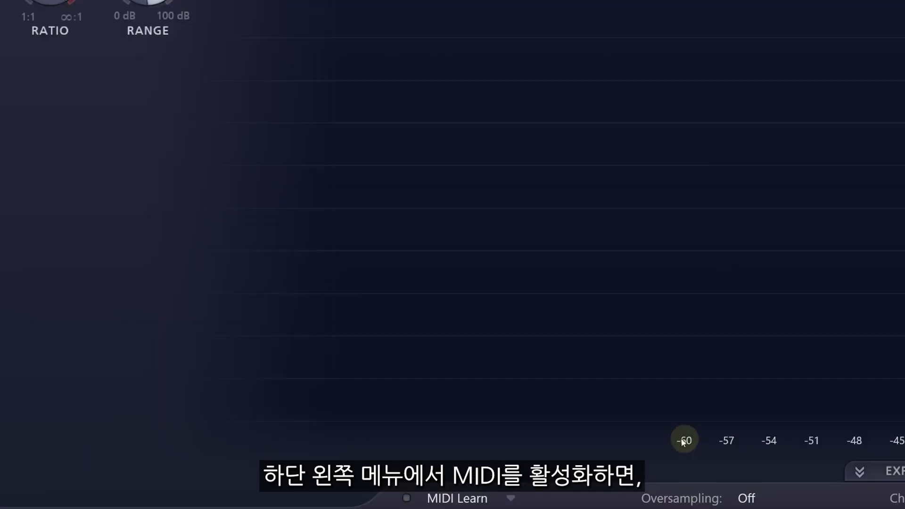
Enable MIDI so that notes can open the gate
{"action": "left_click", "coordinate": [508, 496]}
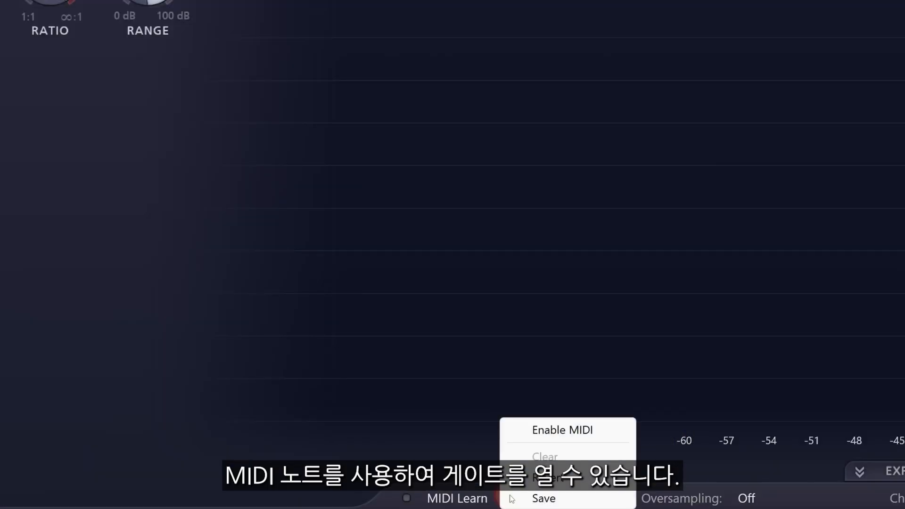
{"action": "left_click", "coordinate": [564, 429]}
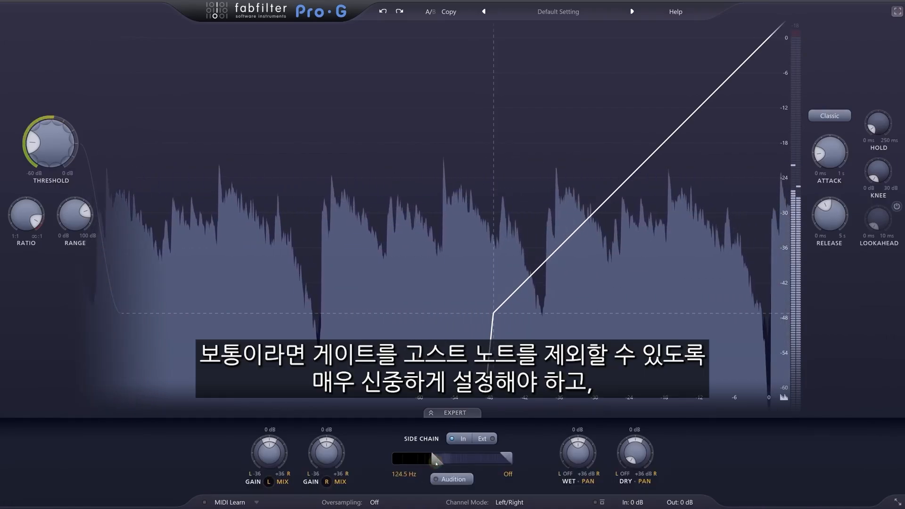
Tune the snare gate by raising the Threshold to about -28 dB, lengthening the Hold, and shortening the Release
{"action": "left_click_drag", "start_coordinate": [54, 159], "coordinate": [55, 116]}
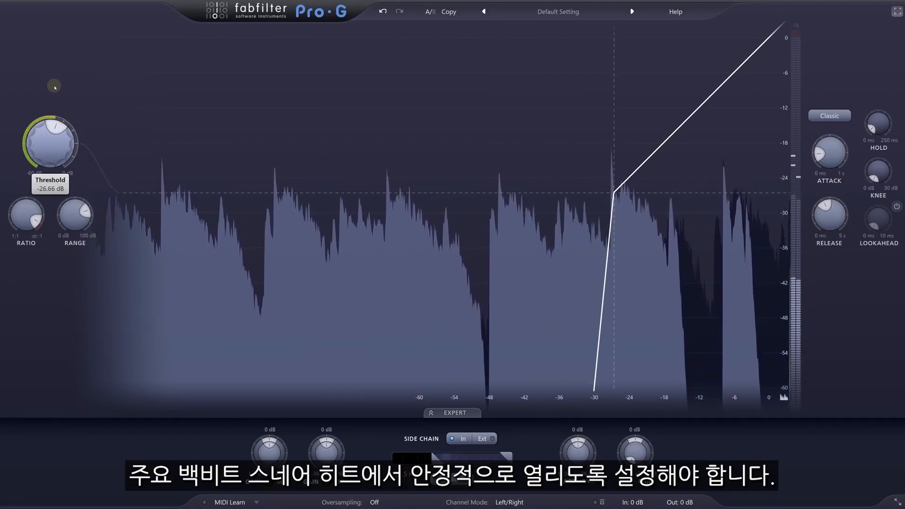
{"action": "left_click_drag", "start_coordinate": [54, 88], "coordinate": [55, 94]}
{"action": "left_click_drag", "start_coordinate": [877, 124], "coordinate": [872, 55]}
{"action": "left_click_drag", "start_coordinate": [844, 212], "coordinate": [835, 252]}
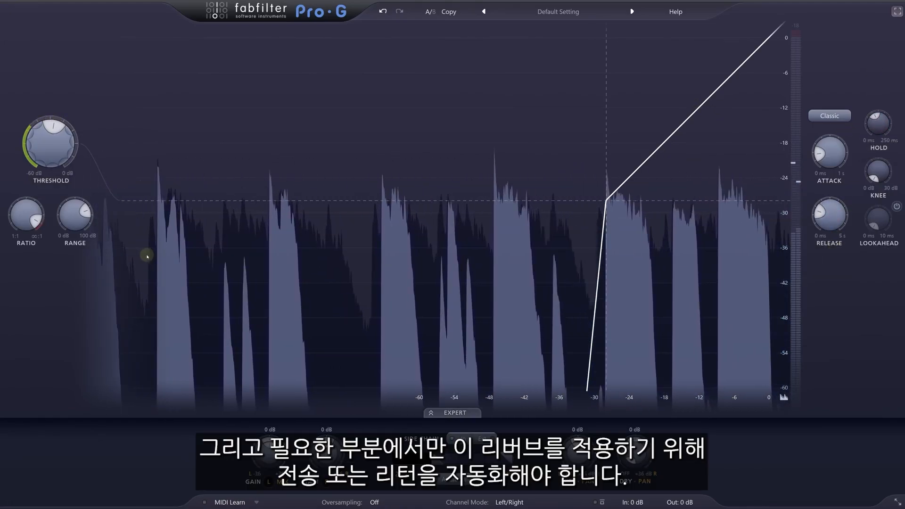
{"action": "left_click_drag", "start_coordinate": [53, 156], "coordinate": [54, 152]}
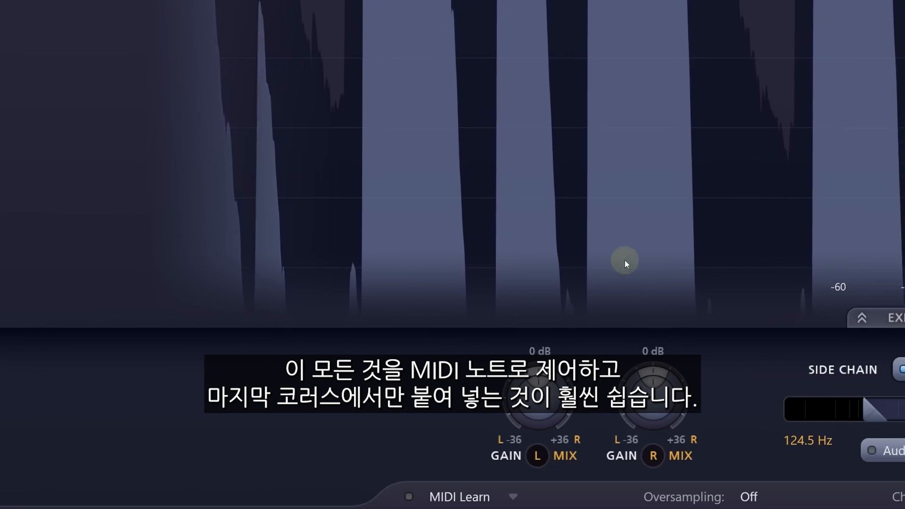
Enable MIDI for the snare reverb gate so that MIDI notes trigger it
{"action": "left_click", "coordinate": [513, 497]}
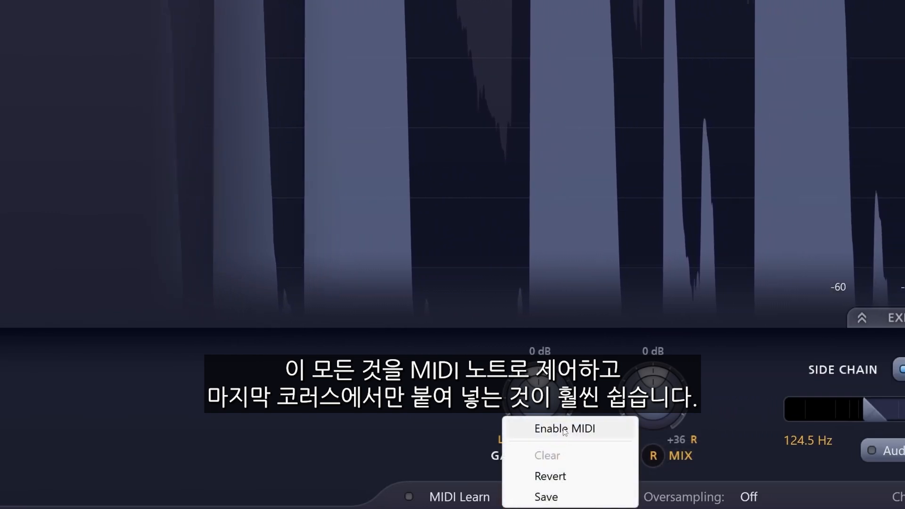
{"action": "left_click", "coordinate": [563, 428]}
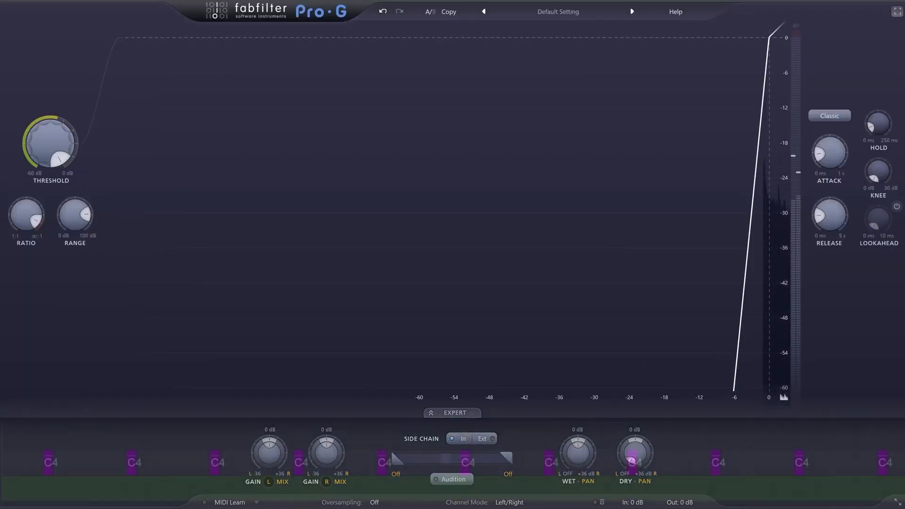